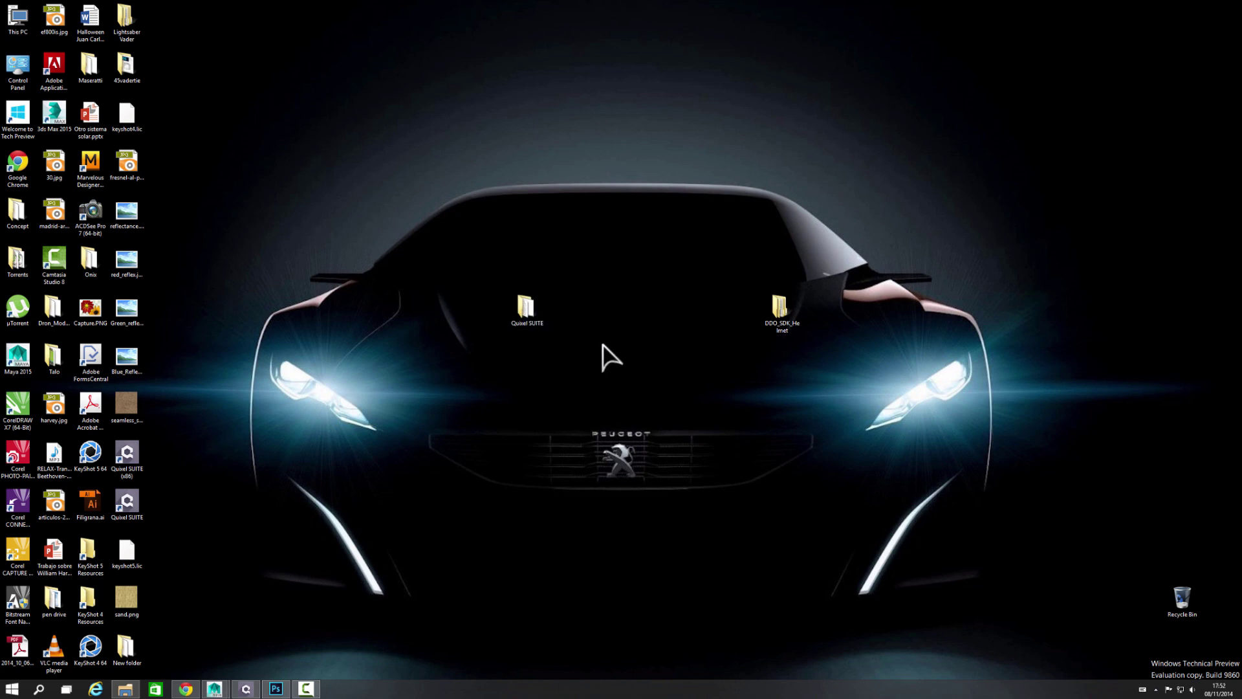
Open the Quixel SUITE folder on the desktop and examine its installer, archives and subfolders
click(528, 310)
double_click(528, 310)
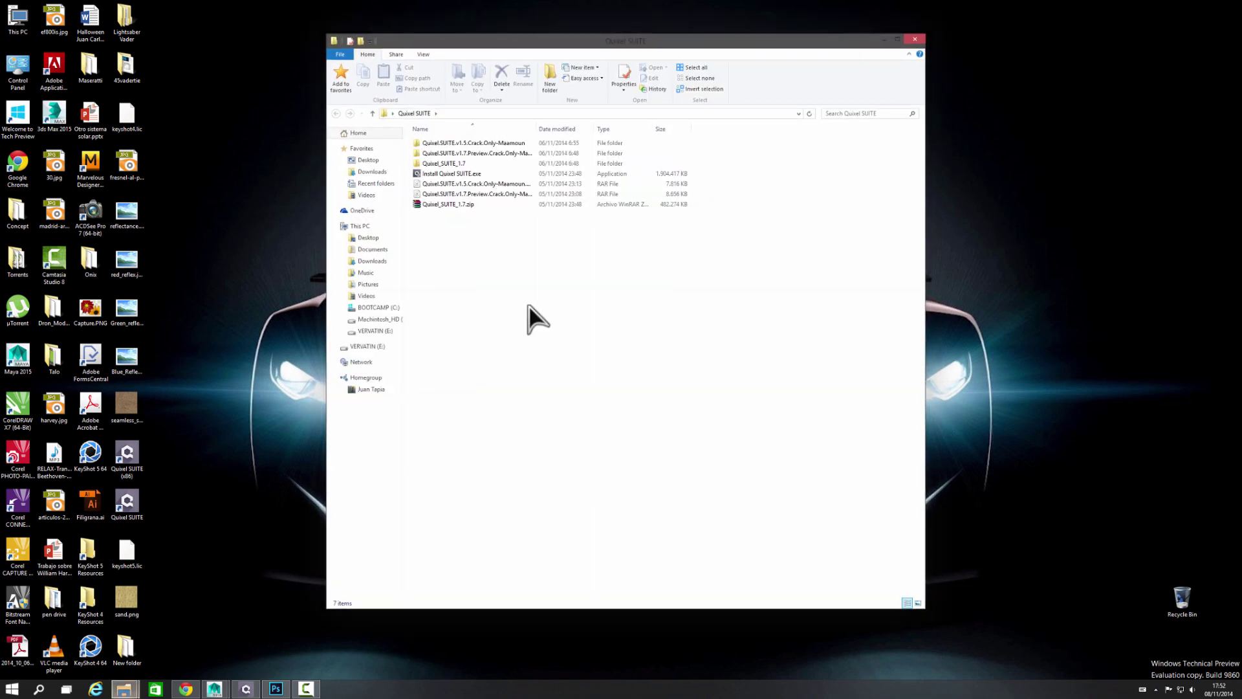
click(453, 204)
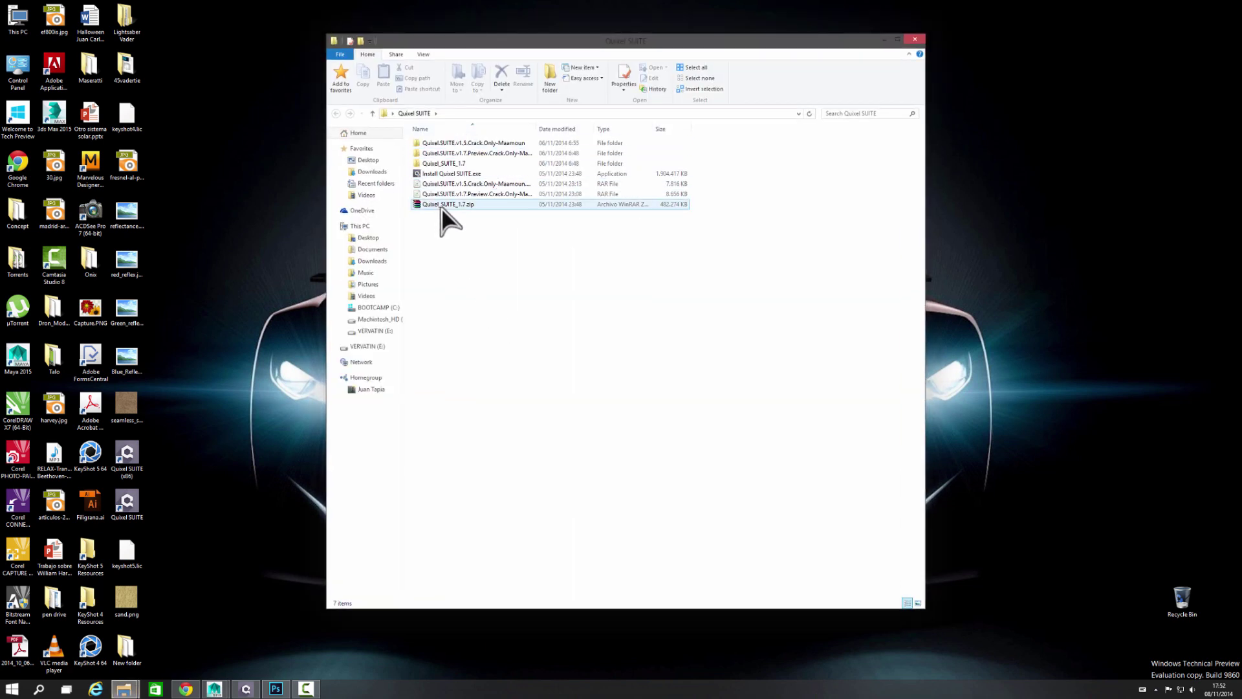
click(451, 143)
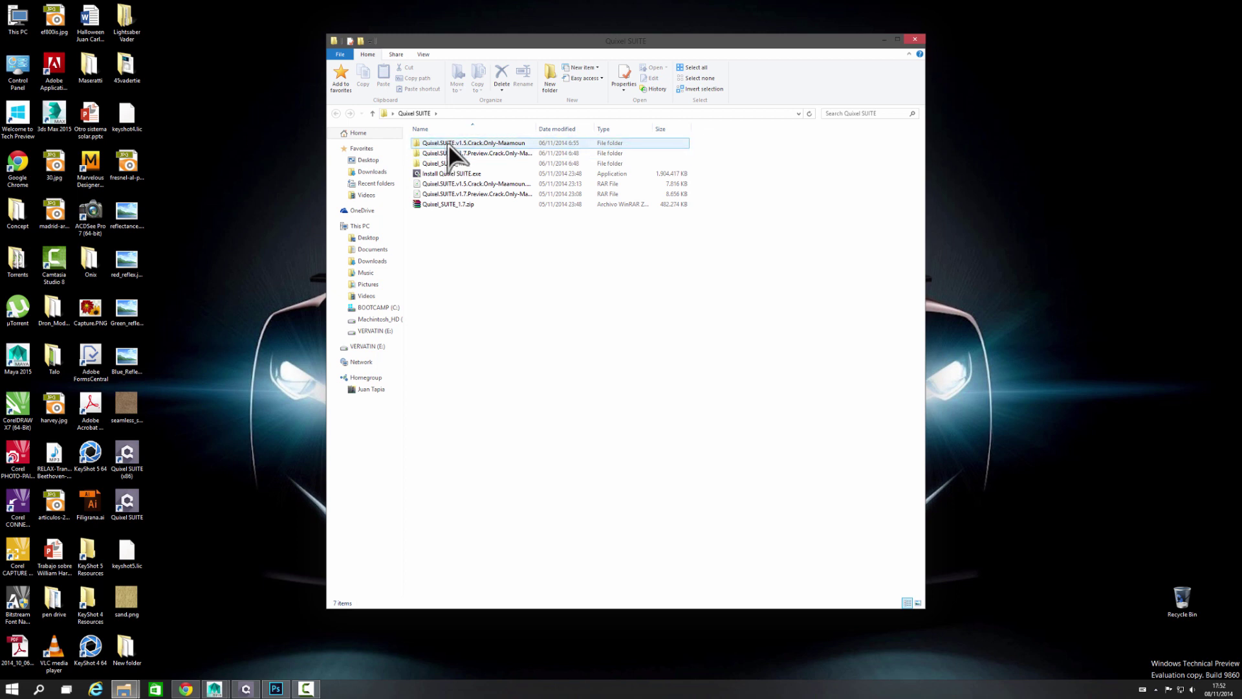
click(484, 288)
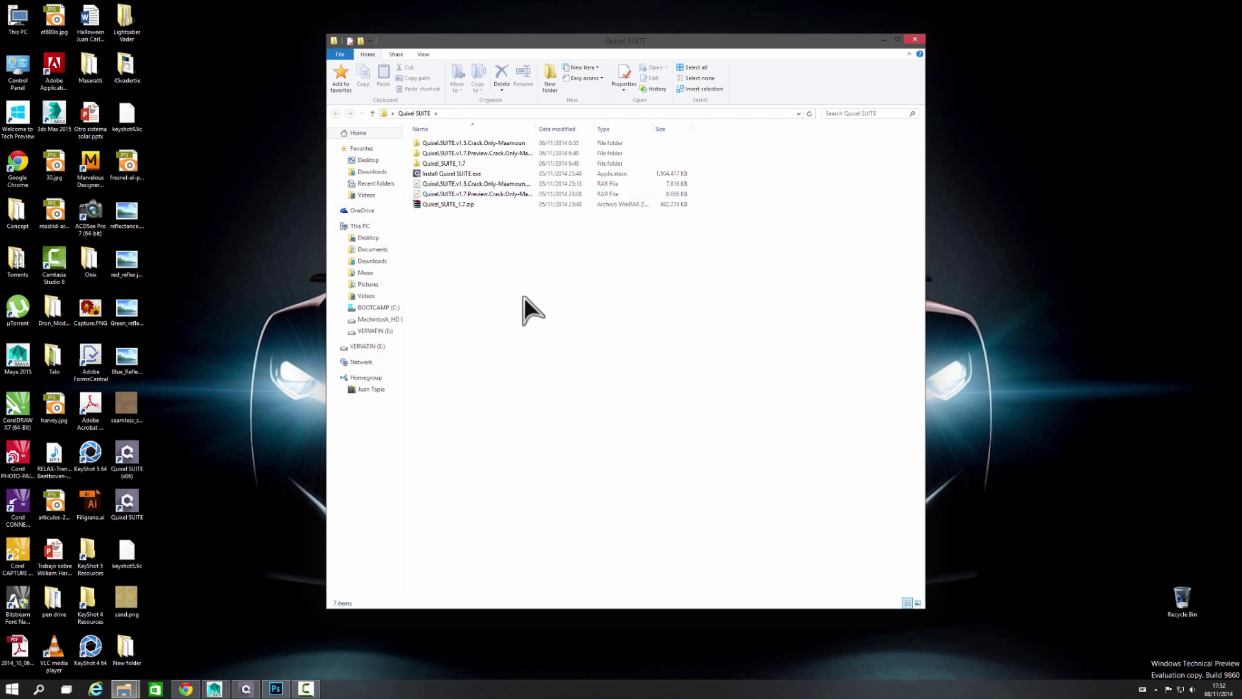
Open the v1.5 subfolder down through x64 and bin to Release to view its executables
double_click(454, 144)
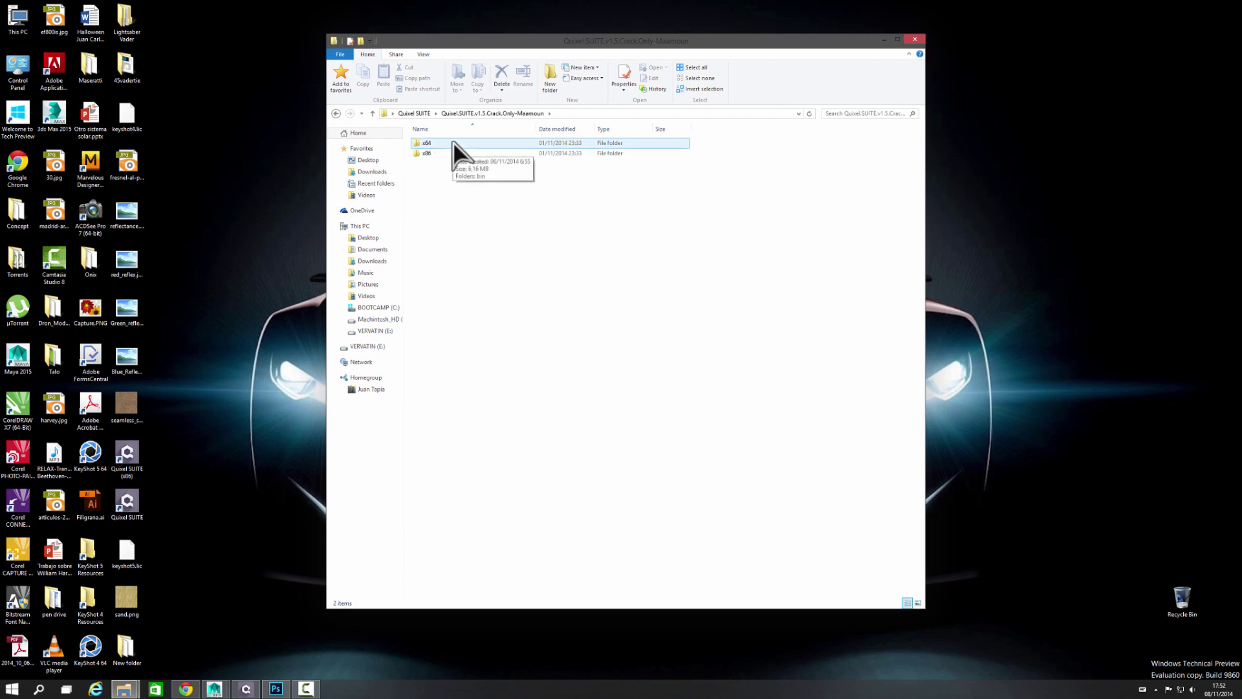
double_click(453, 143)
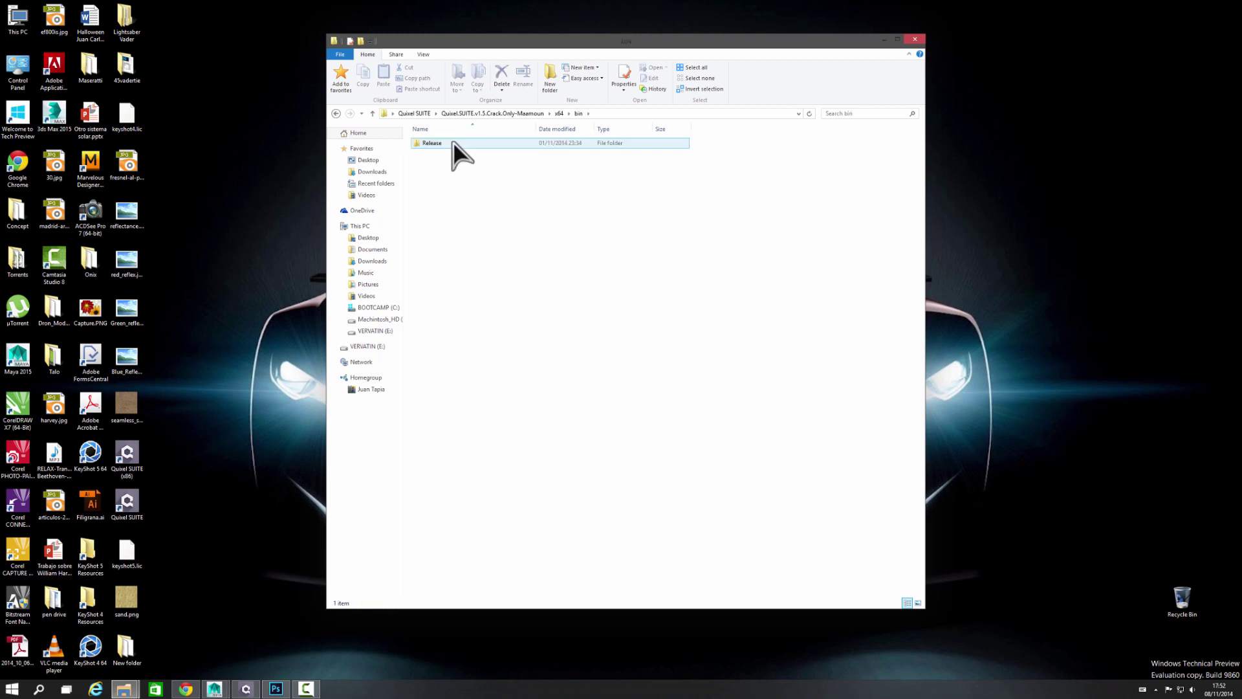
double_click(452, 143)
double_click(453, 144)
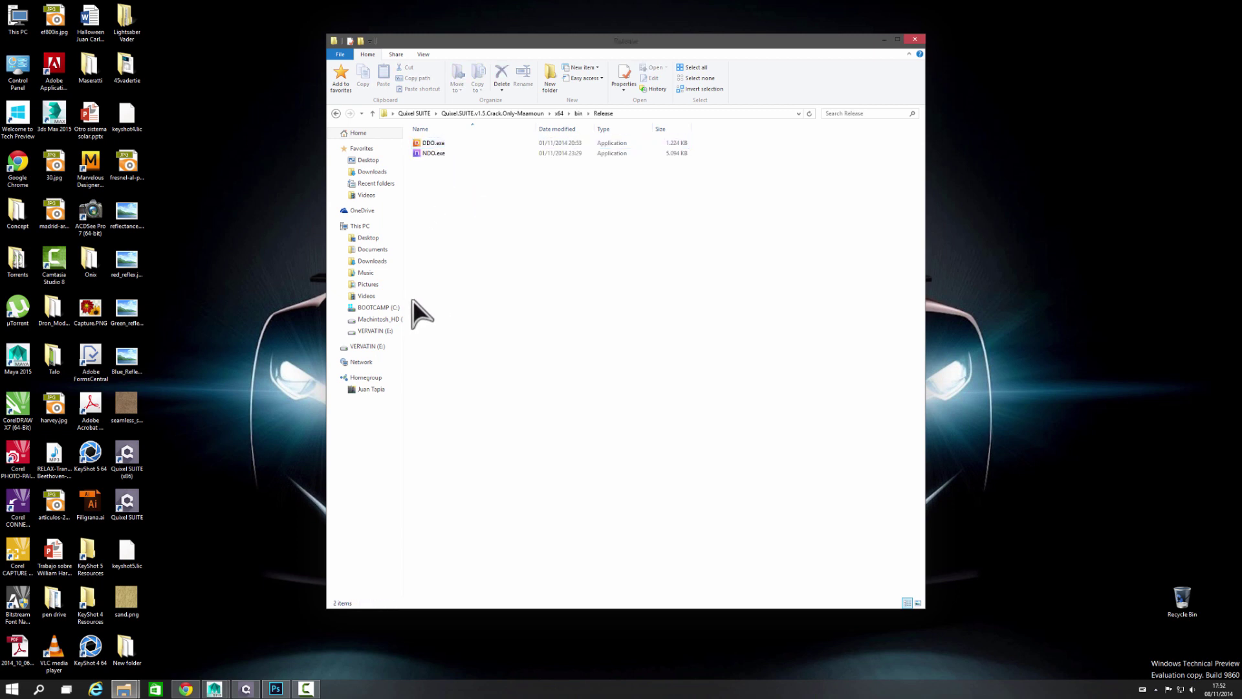
Browse drive C through Users, Public, Quixel, SUITE, x64 and bin to the Release folder, view its files and close the window
click(375, 309)
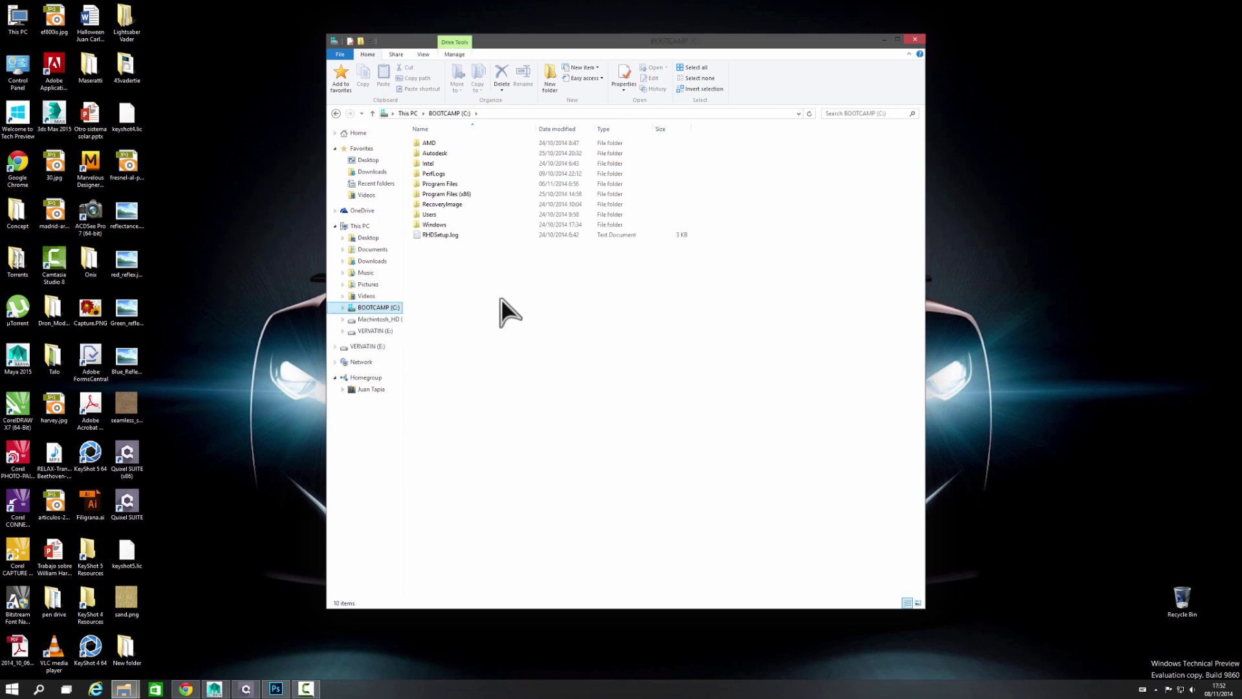
double_click(436, 215)
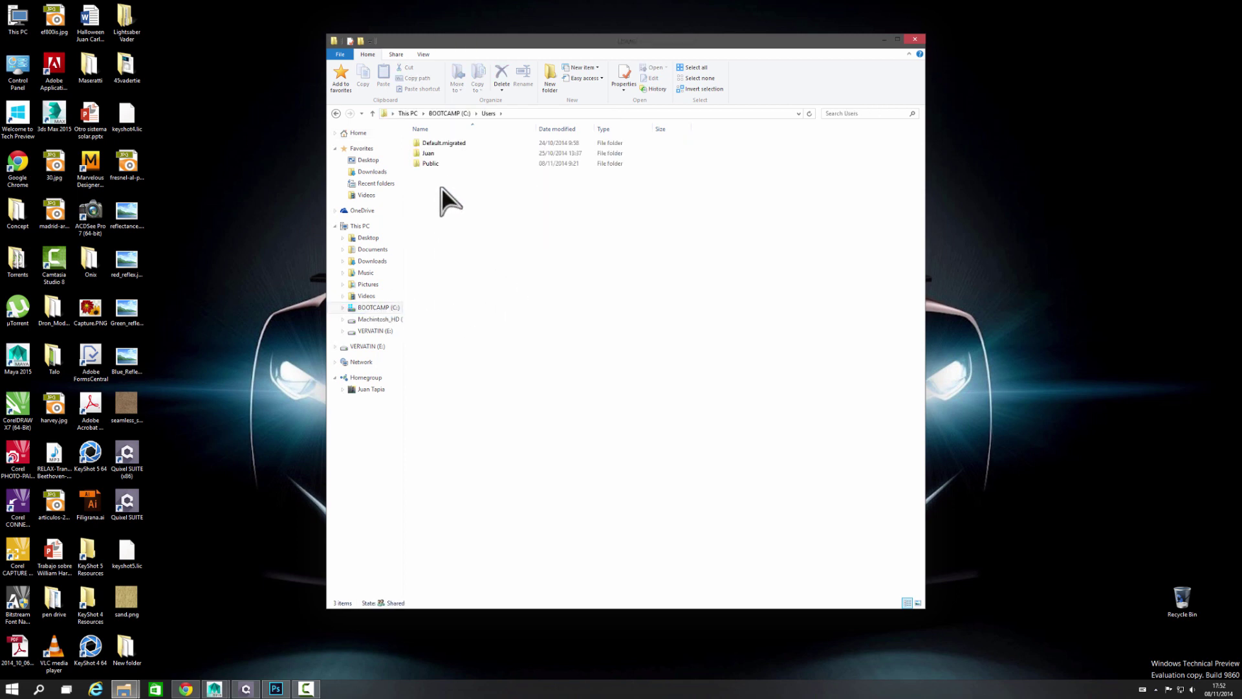
double_click(437, 163)
click(444, 194)
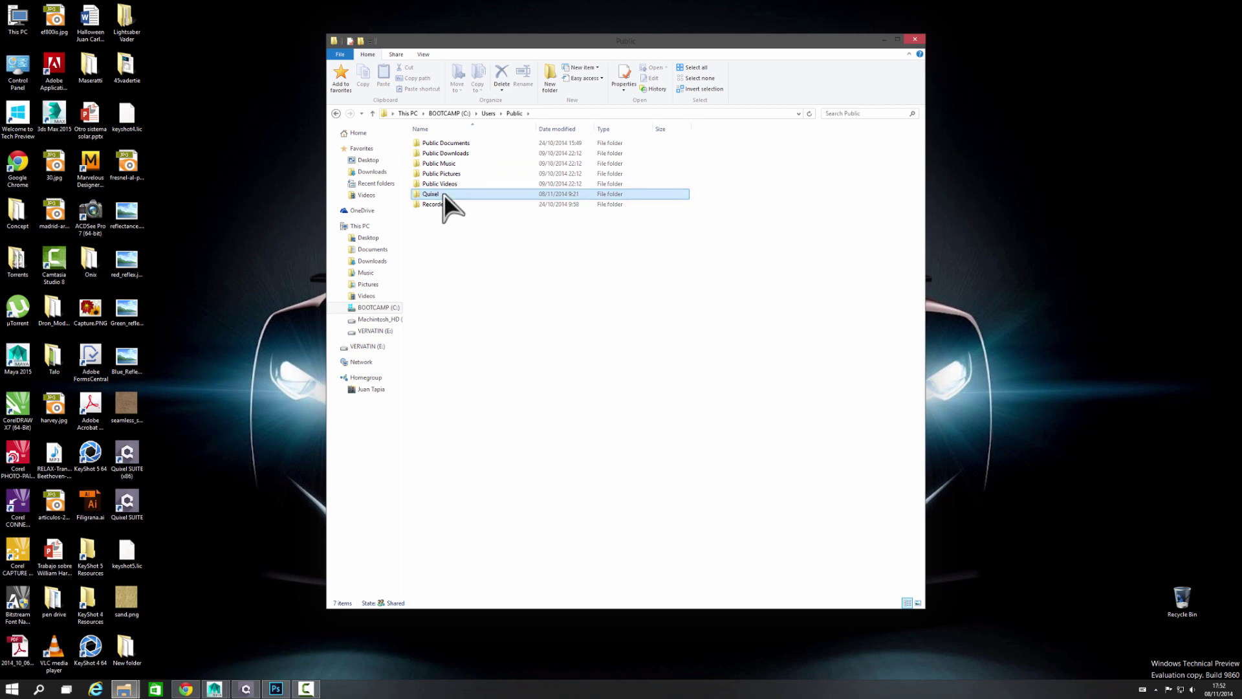
double_click(445, 194)
double_click(436, 144)
click(432, 164)
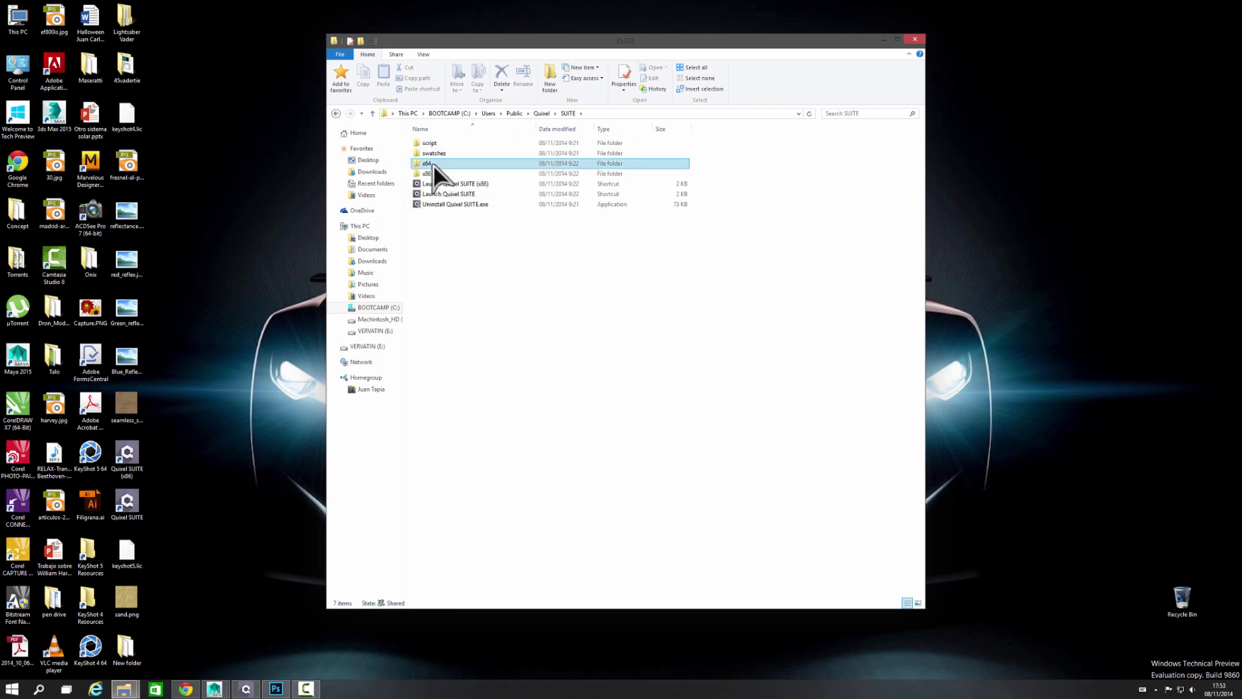
double_click(432, 163)
double_click(434, 156)
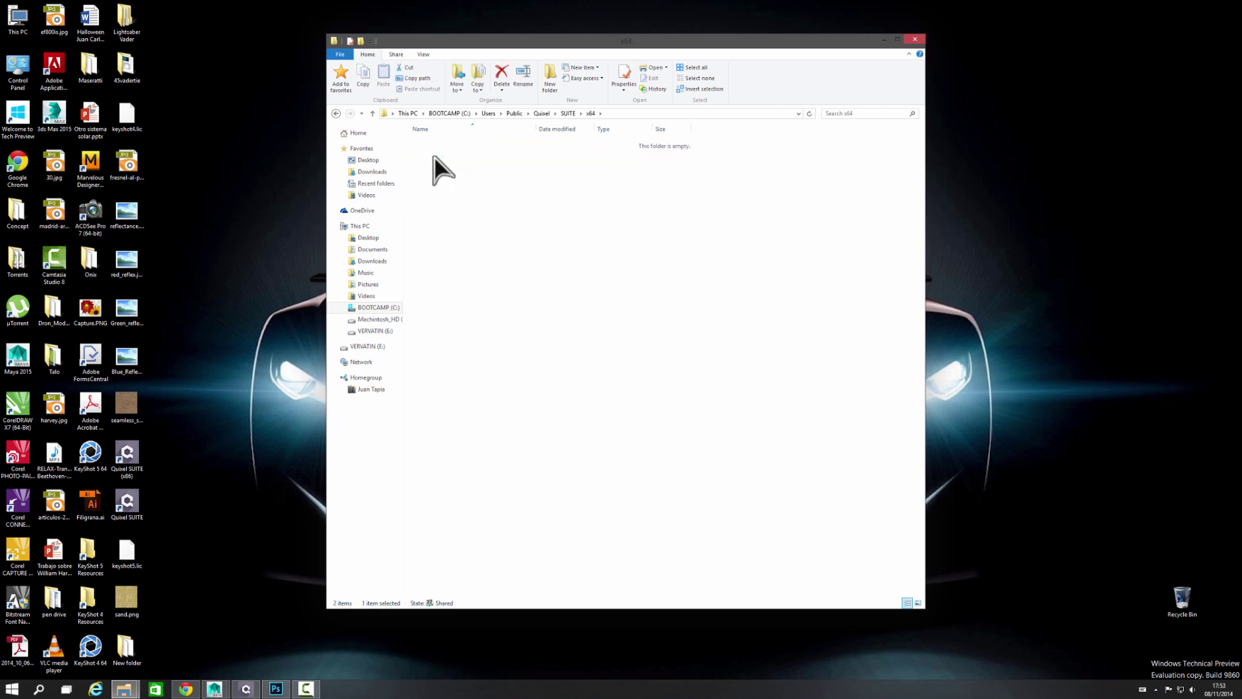
double_click(430, 144)
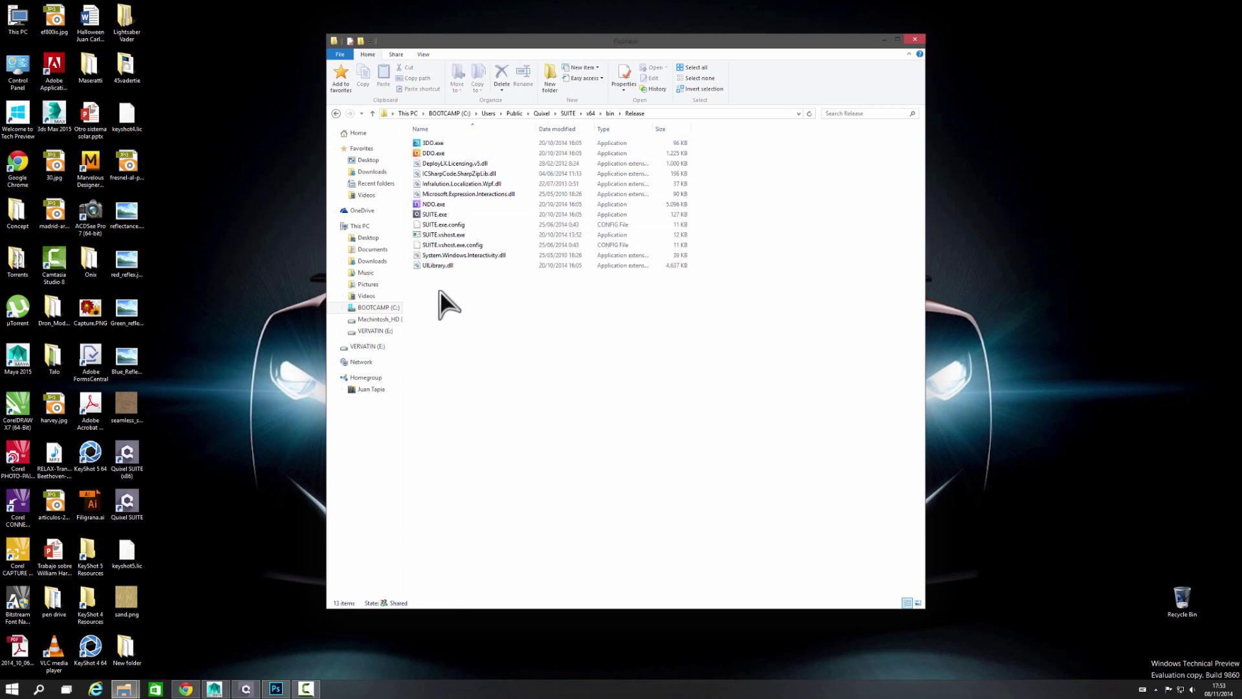
click(918, 40)
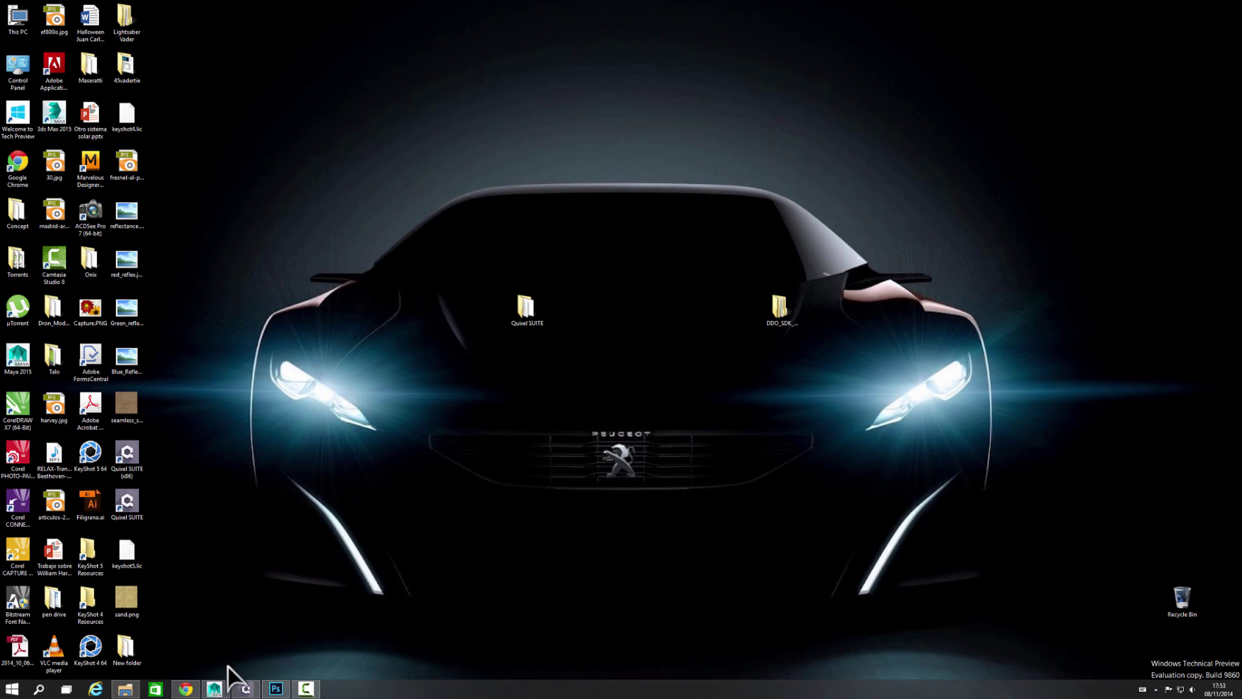
Switch to Maya and inspect the coloured helmet model from the side
mouse_move(218, 691)
click(255, 653)
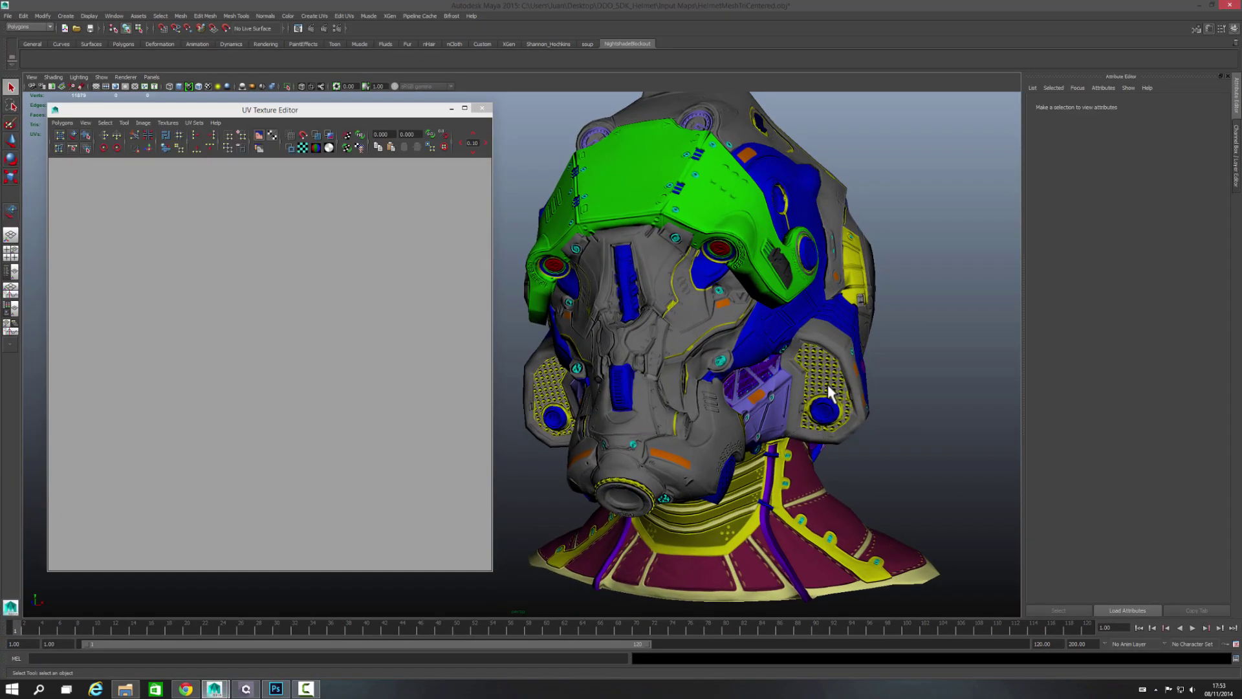
alt+drag(829, 384, 739, 369)
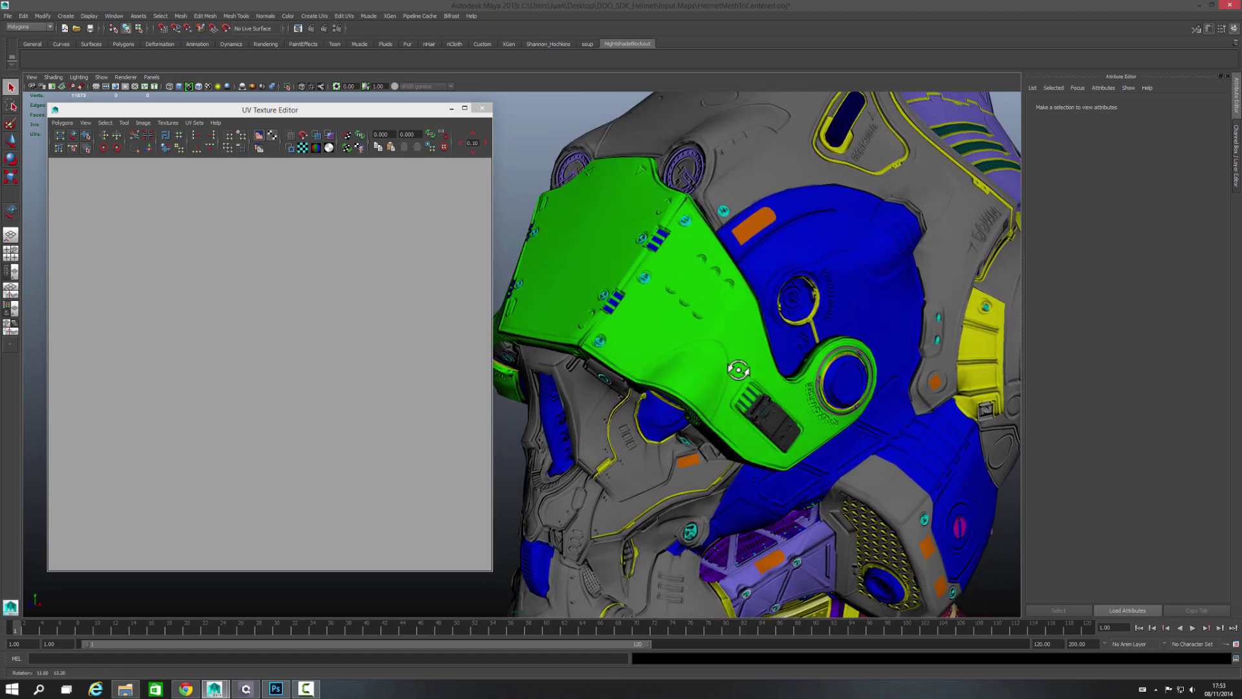
scroll(738, 369, down, 5)
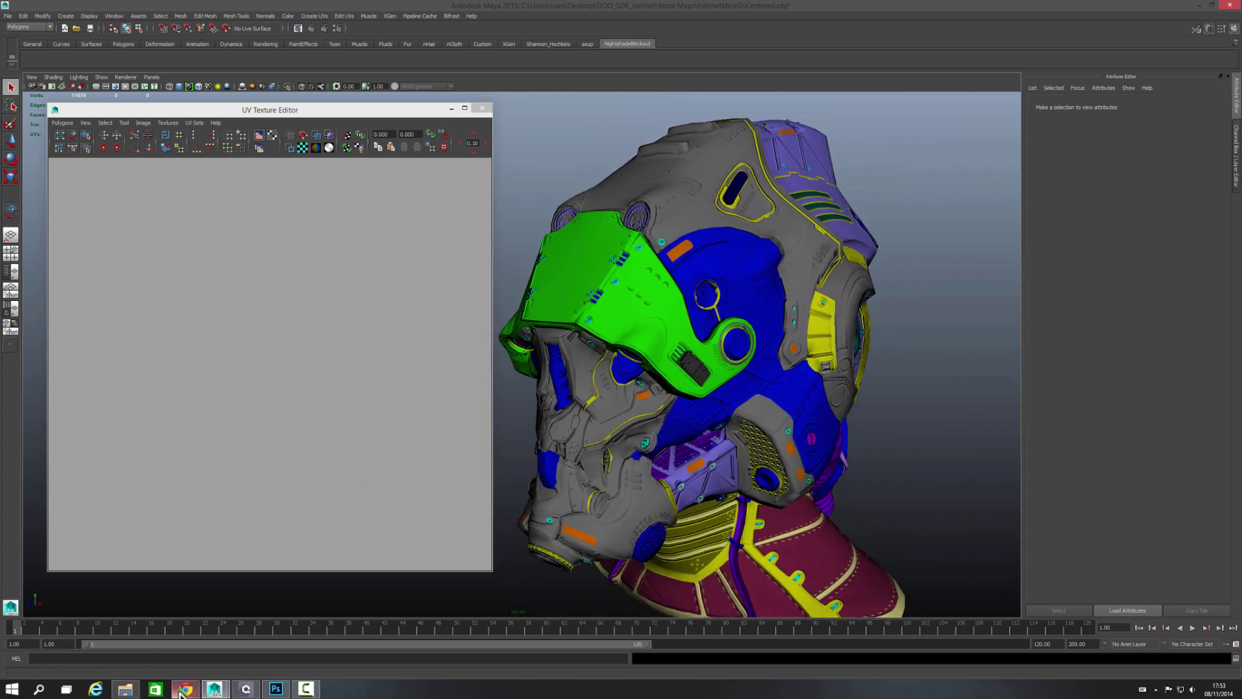
Switch to Chrome, view the Scifi Helmet entry on the Quixel wiki's DDO sample projects page, and close the browser
click(185, 689)
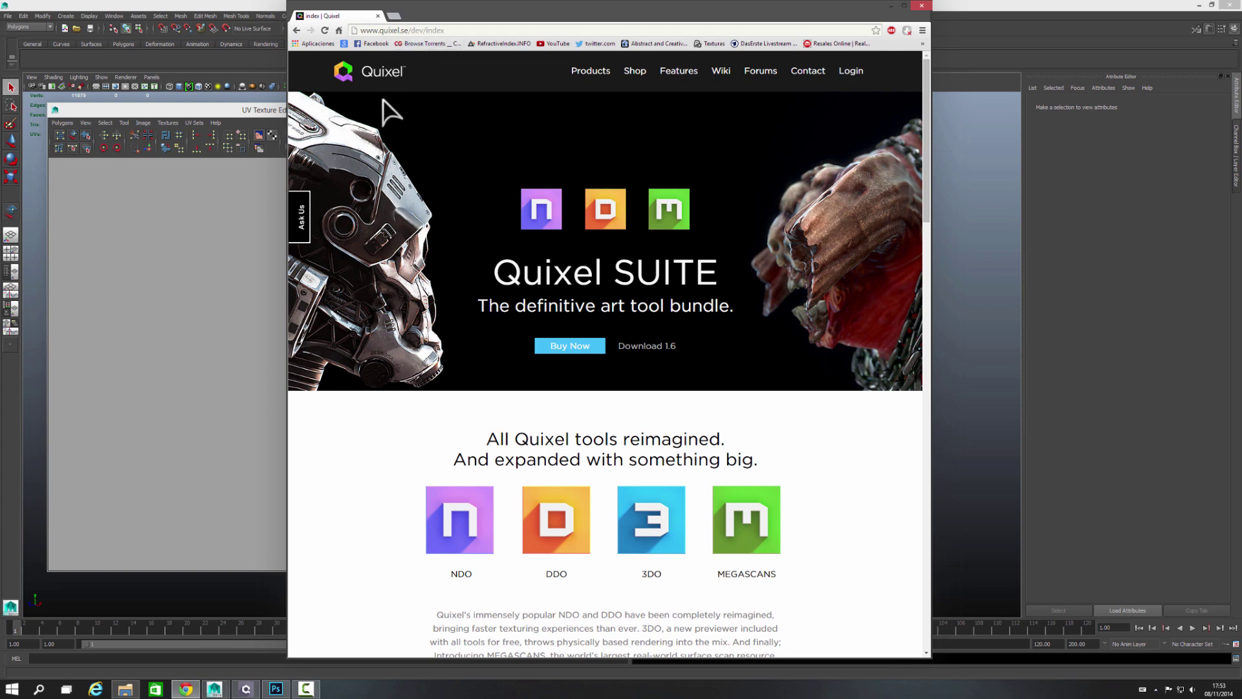
click(720, 73)
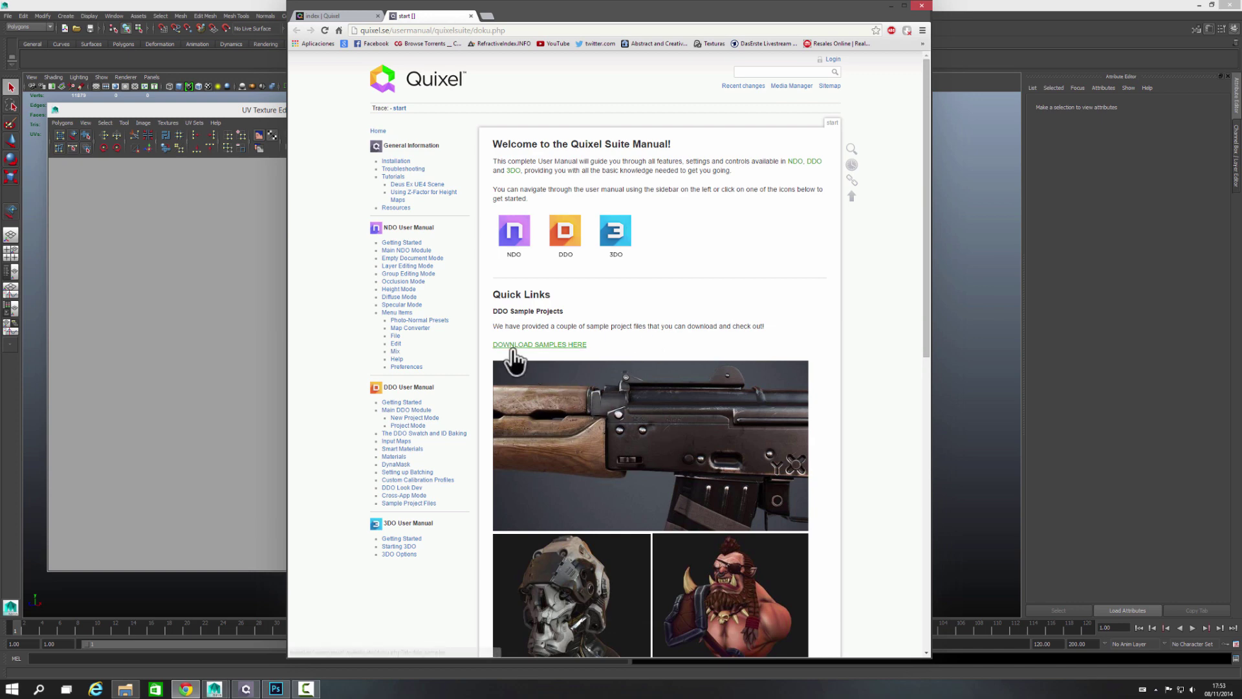
click(533, 345)
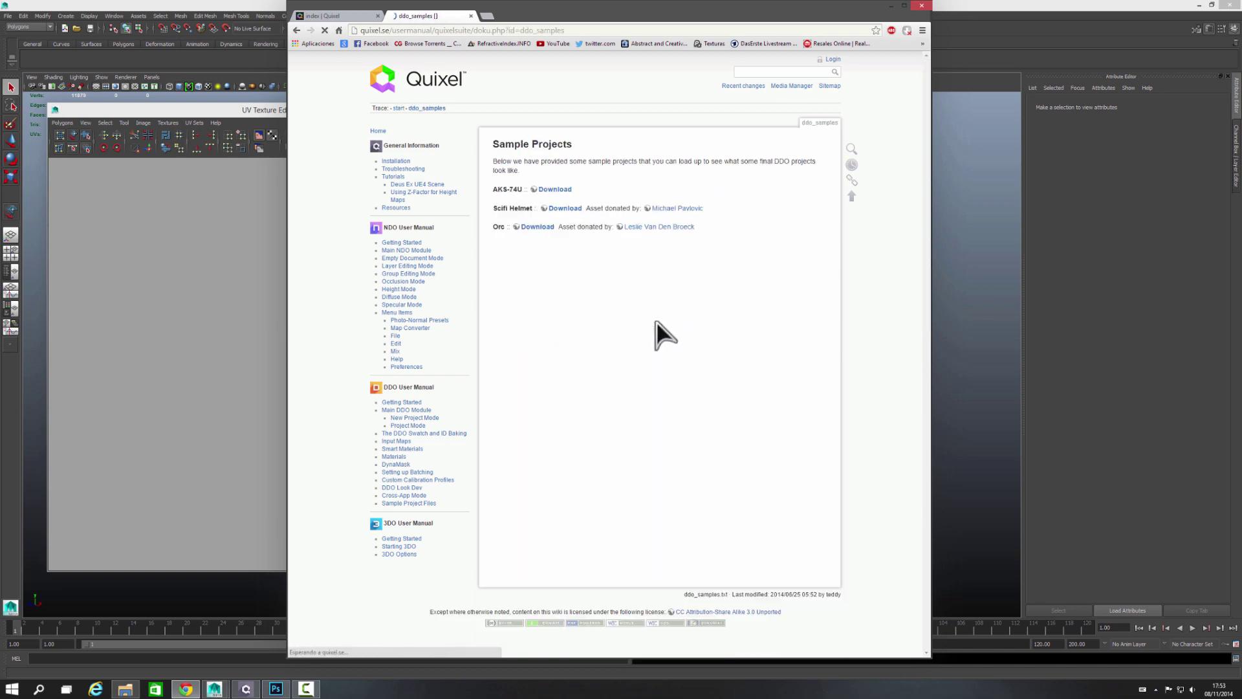
scroll(657, 320, down, 2)
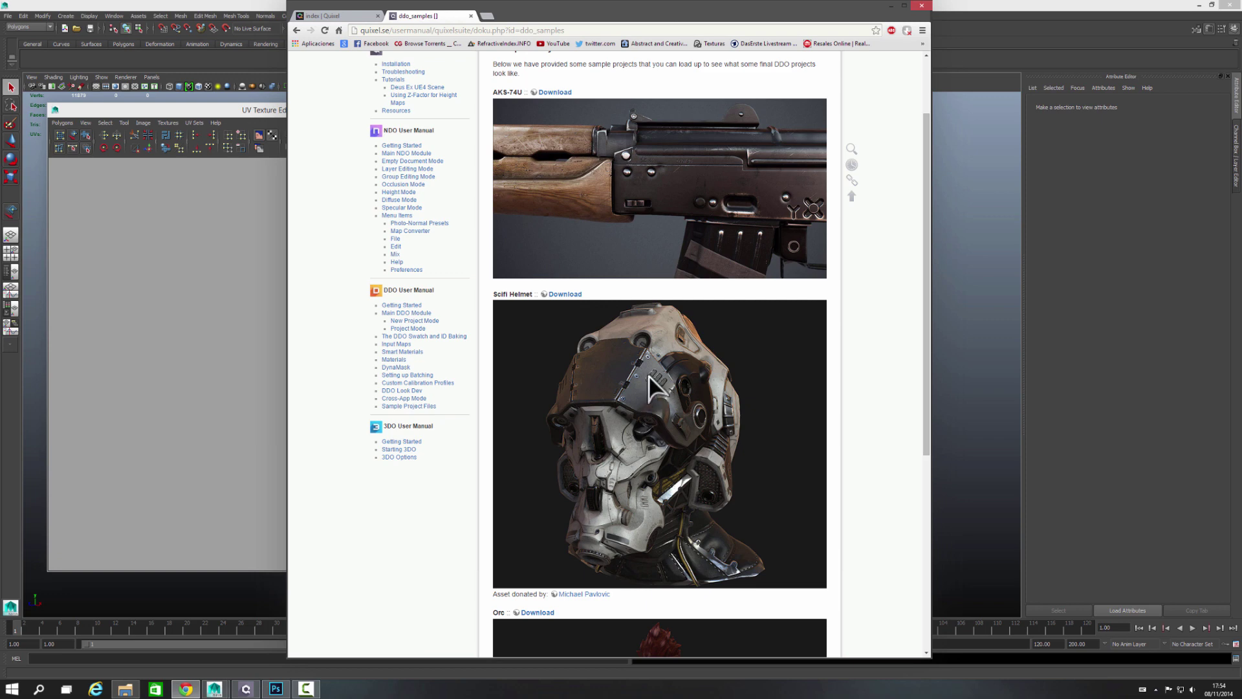
click(924, 5)
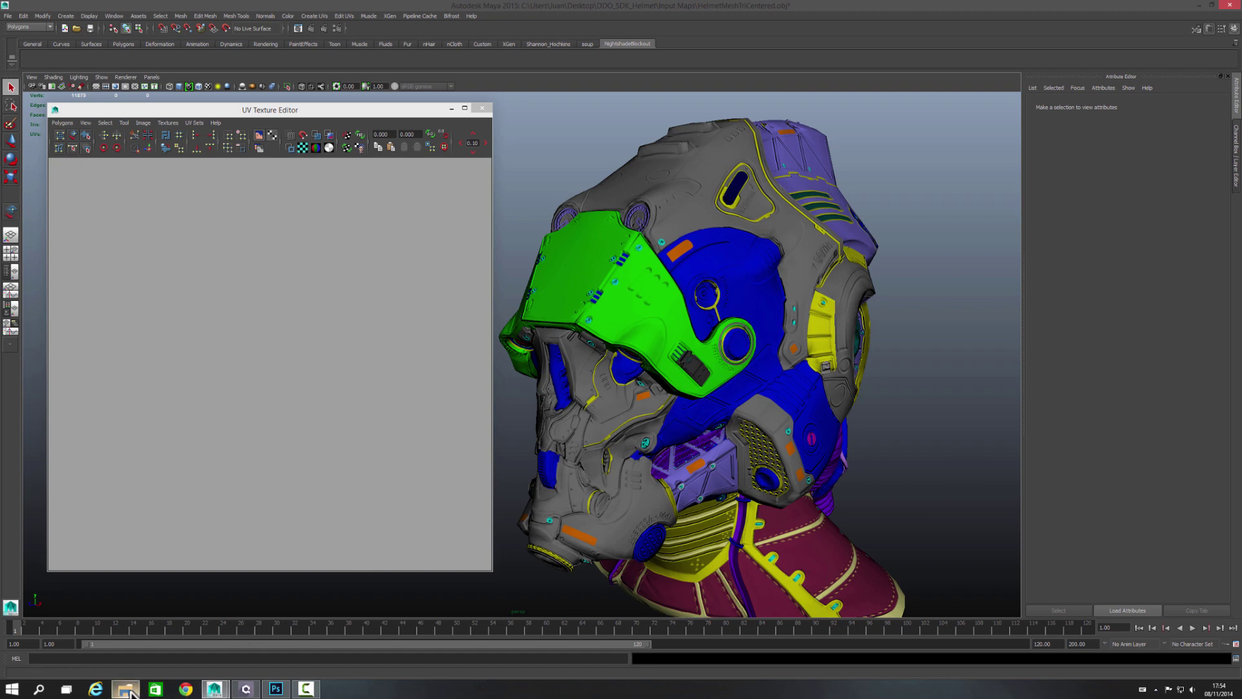
Minimise Maya, view the Input Maps folder inside DDO_SDK_Helmet on the desktop, and close the folder window
click(1200, 5)
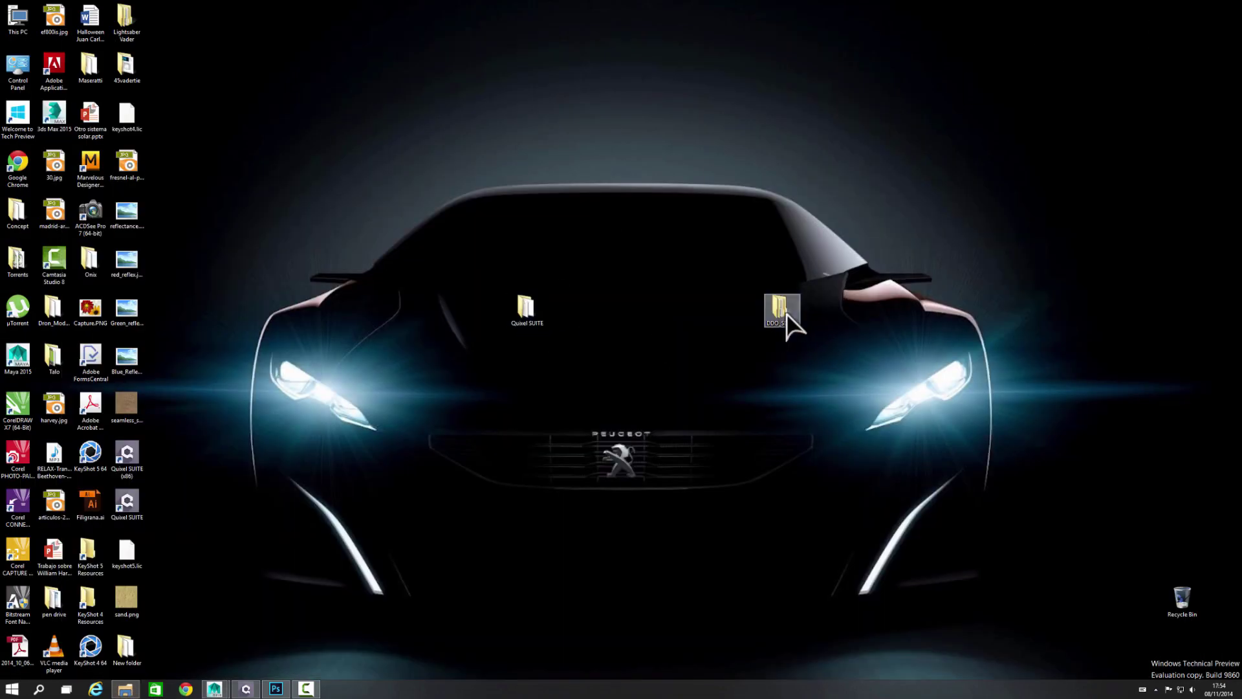
double_click(782, 310)
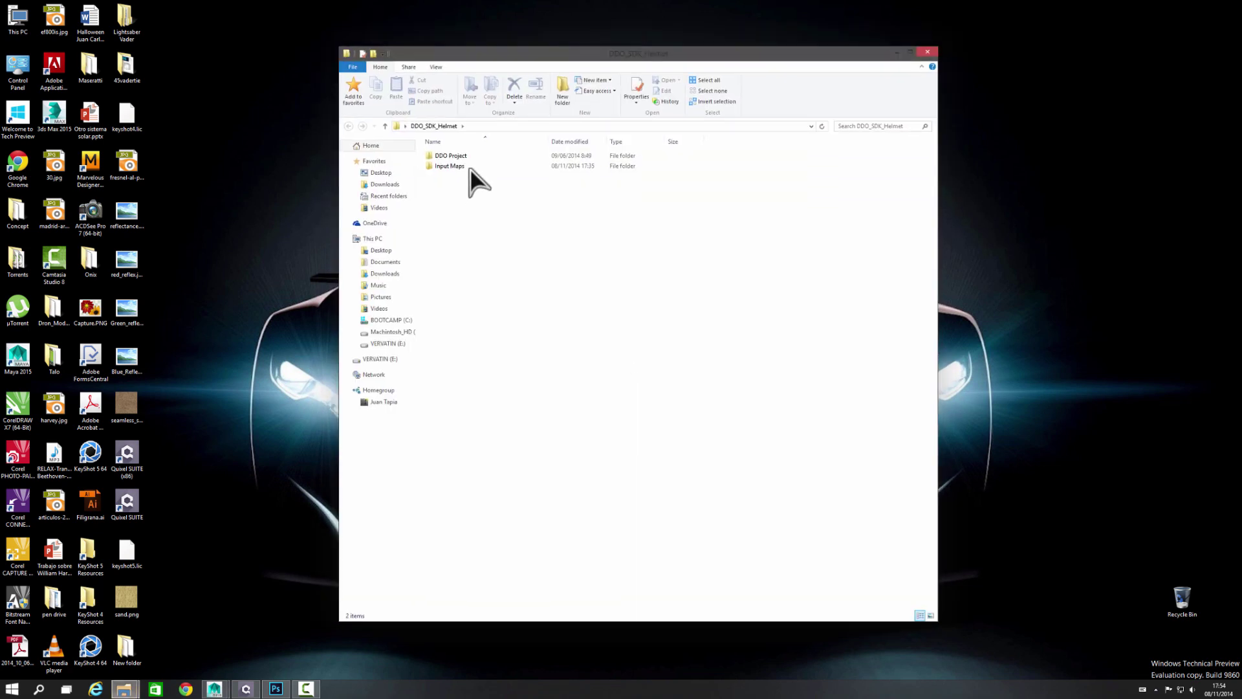
click(457, 167)
double_click(453, 167)
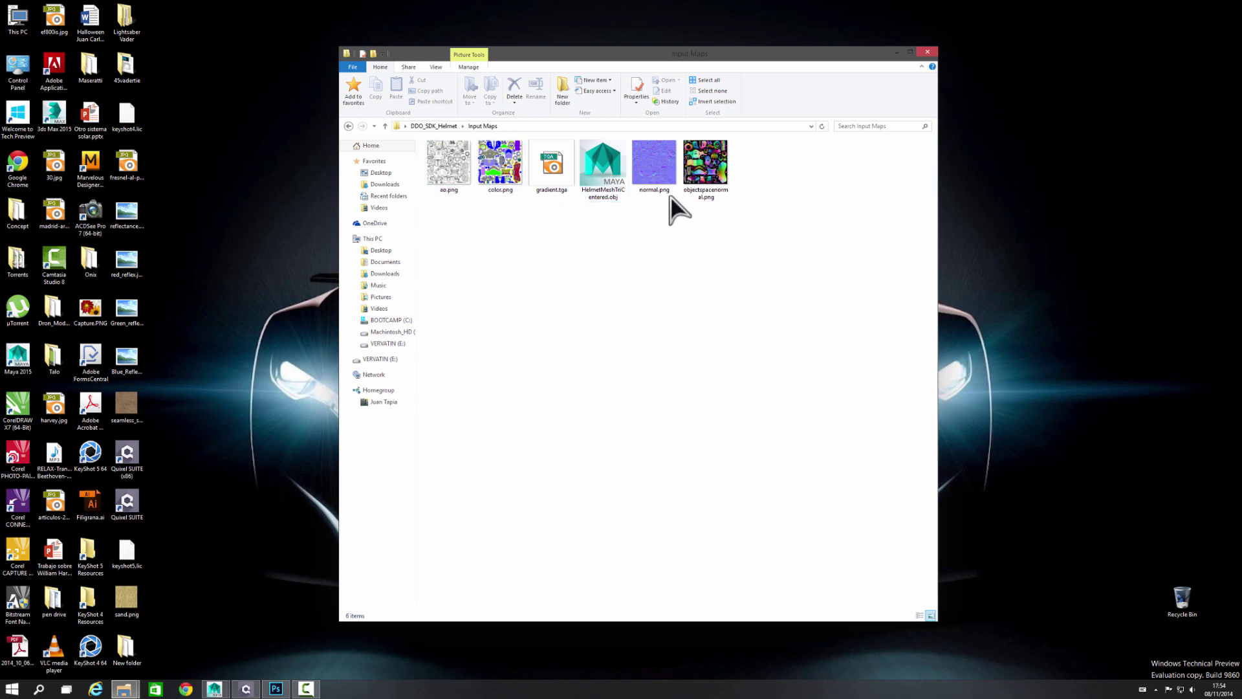
click(929, 53)
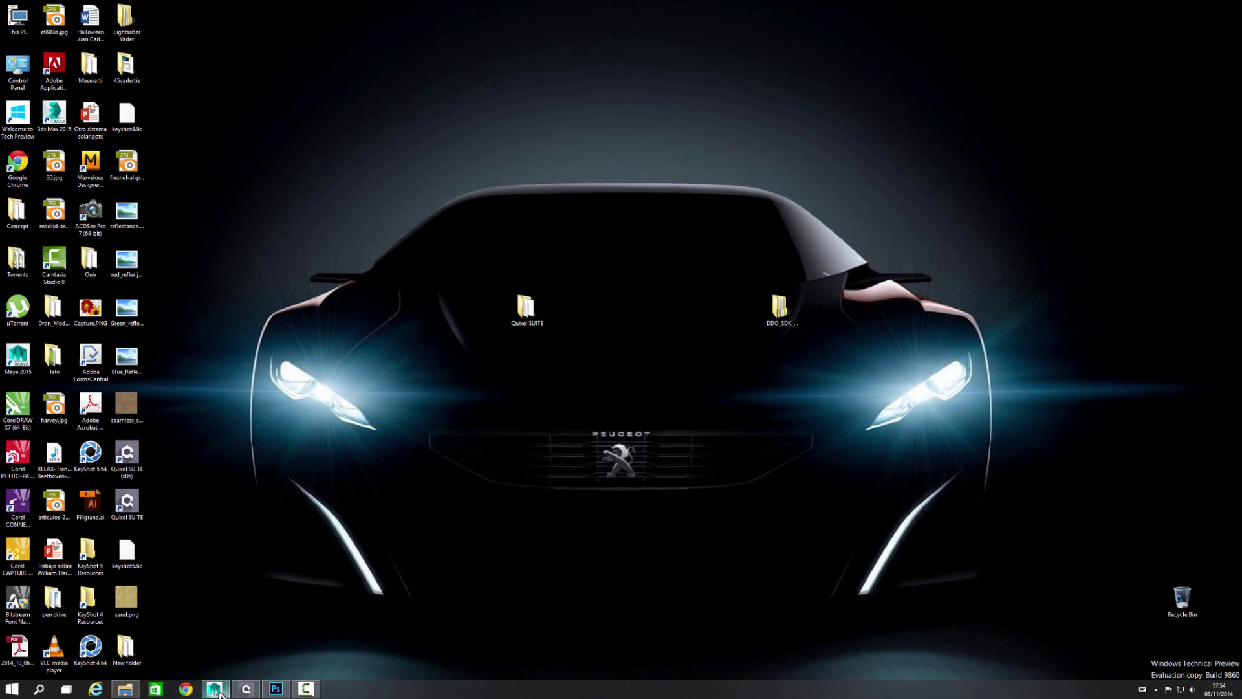
Switch back to Maya and select the helmet mesh to examine its UV layout
click(216, 689)
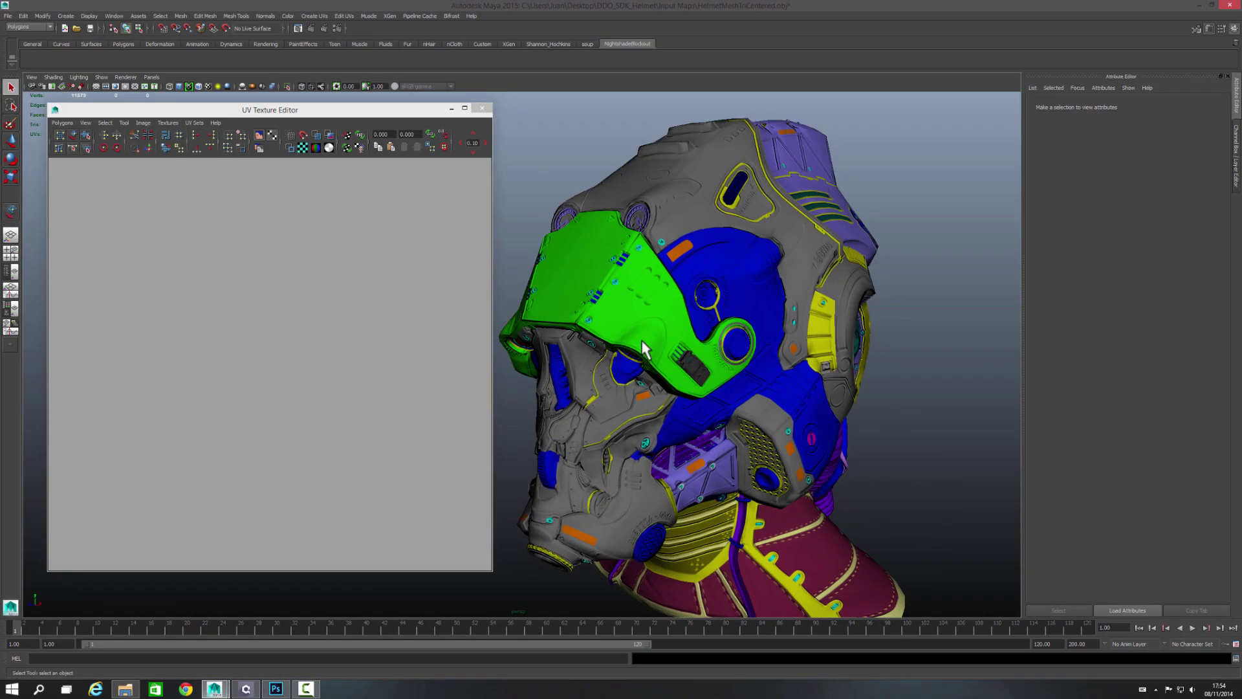
click(555, 354)
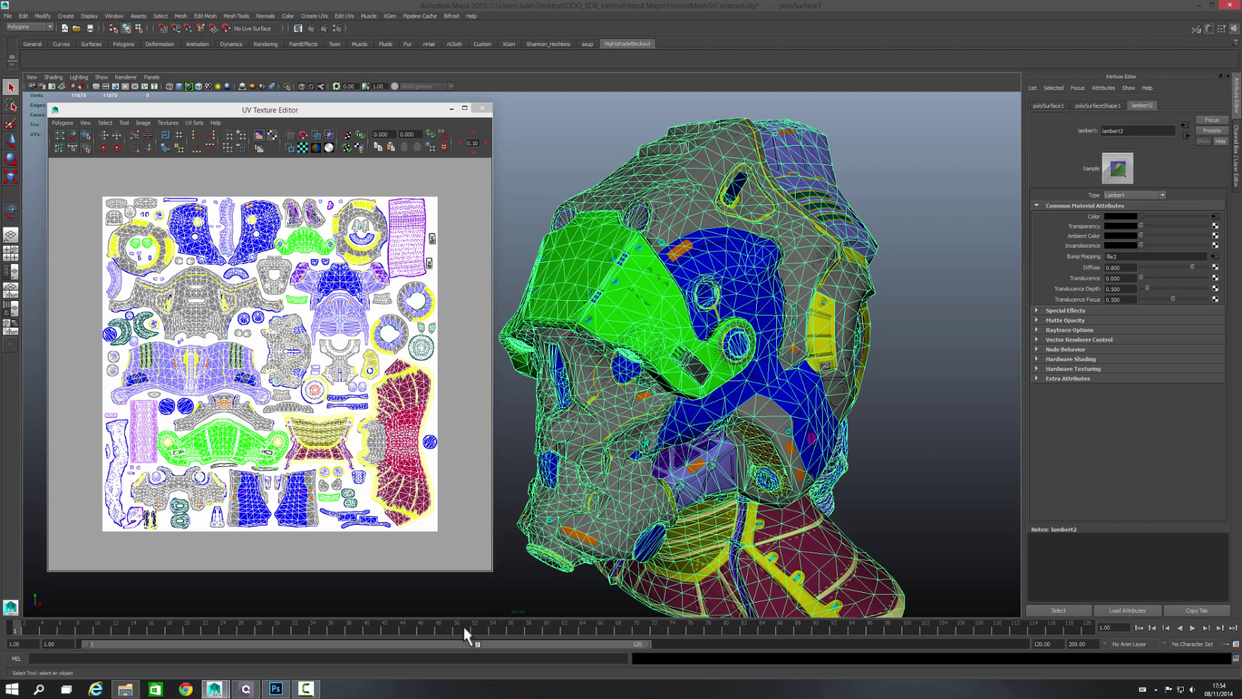
Switch to Photoshop, enlarge the Base Creator window to list more input maps, and reposition the Quixel toolbar slightly
click(305, 659)
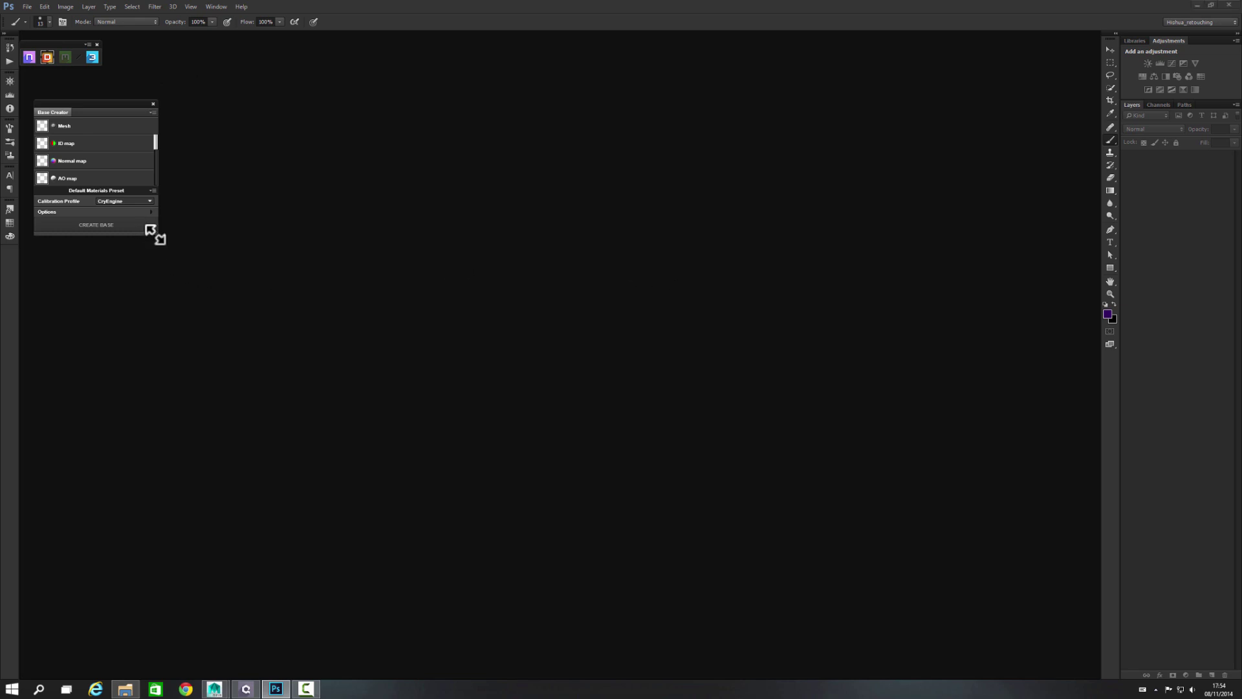
drag(157, 235, 236, 353)
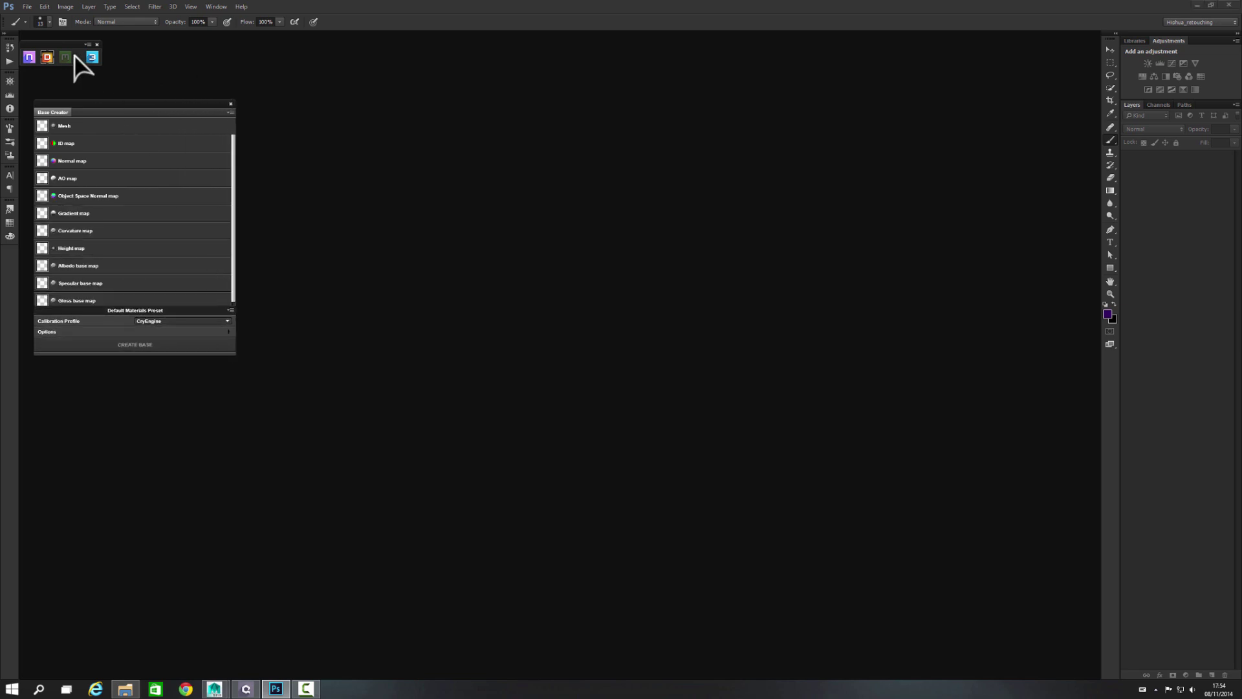
drag(63, 43, 91, 46)
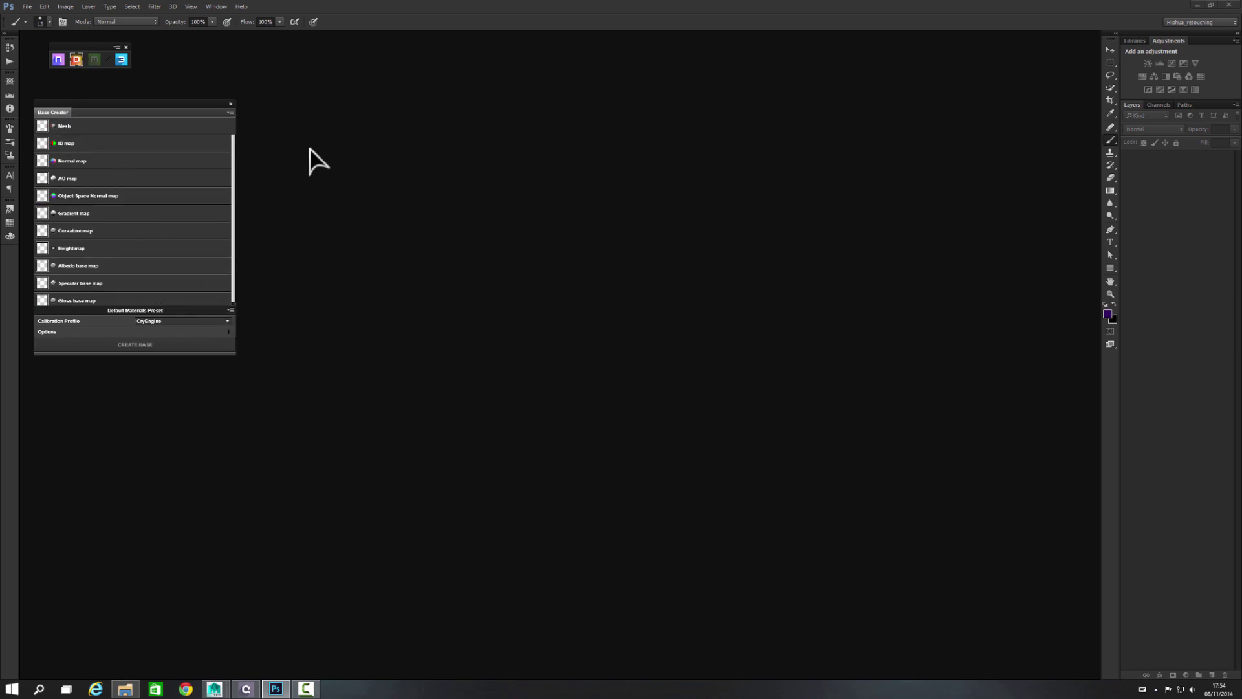
Load HelmetMeshTriCentered.obj from the desktop's DDO_SDK_Helmet Input Maps folder as the Base Creator mesh
mouse_move(75, 125)
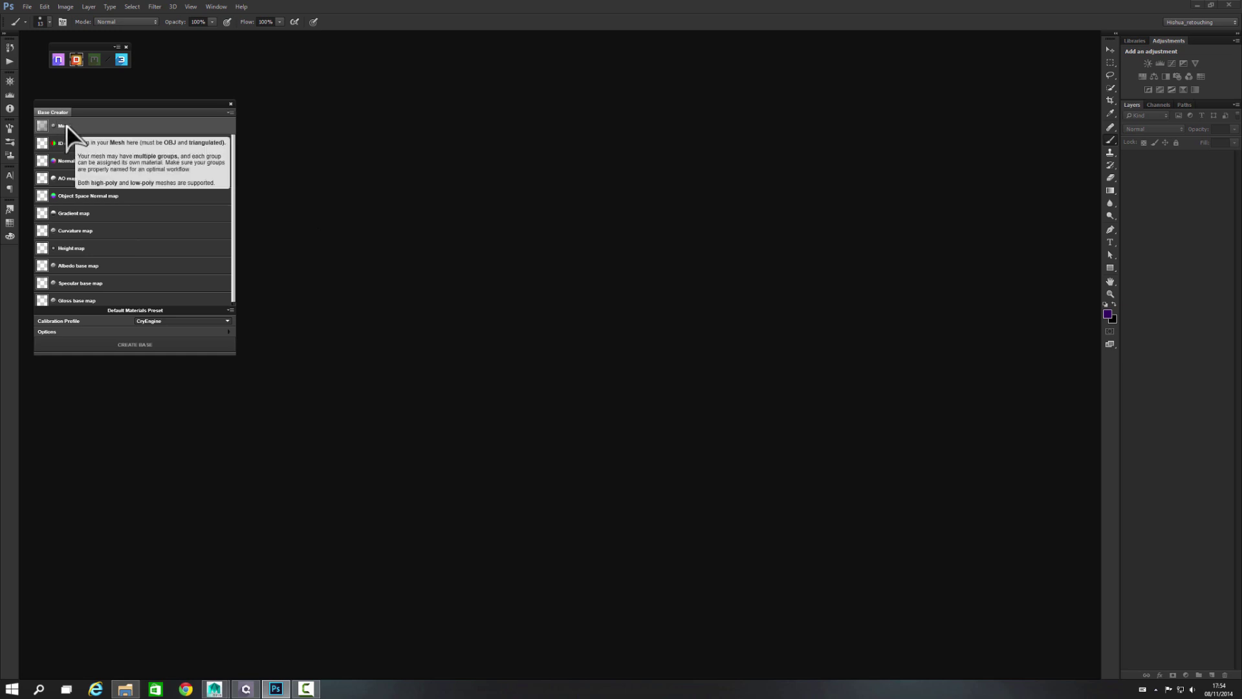
click(67, 126)
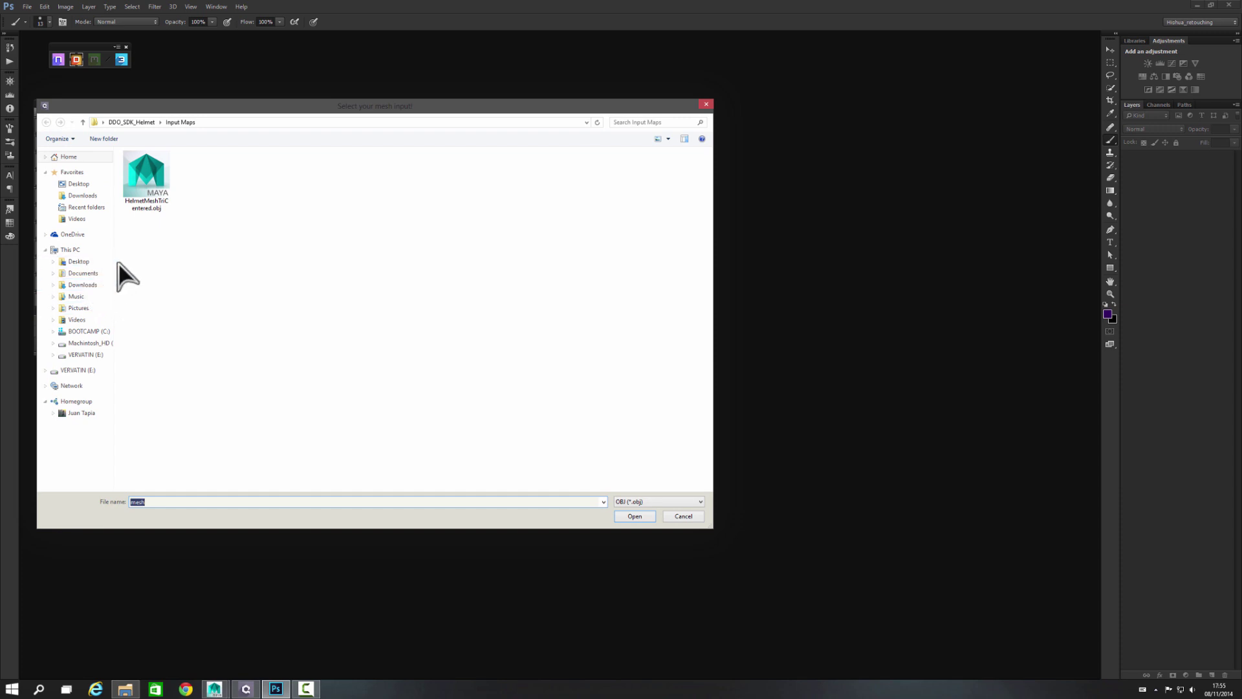
click(79, 184)
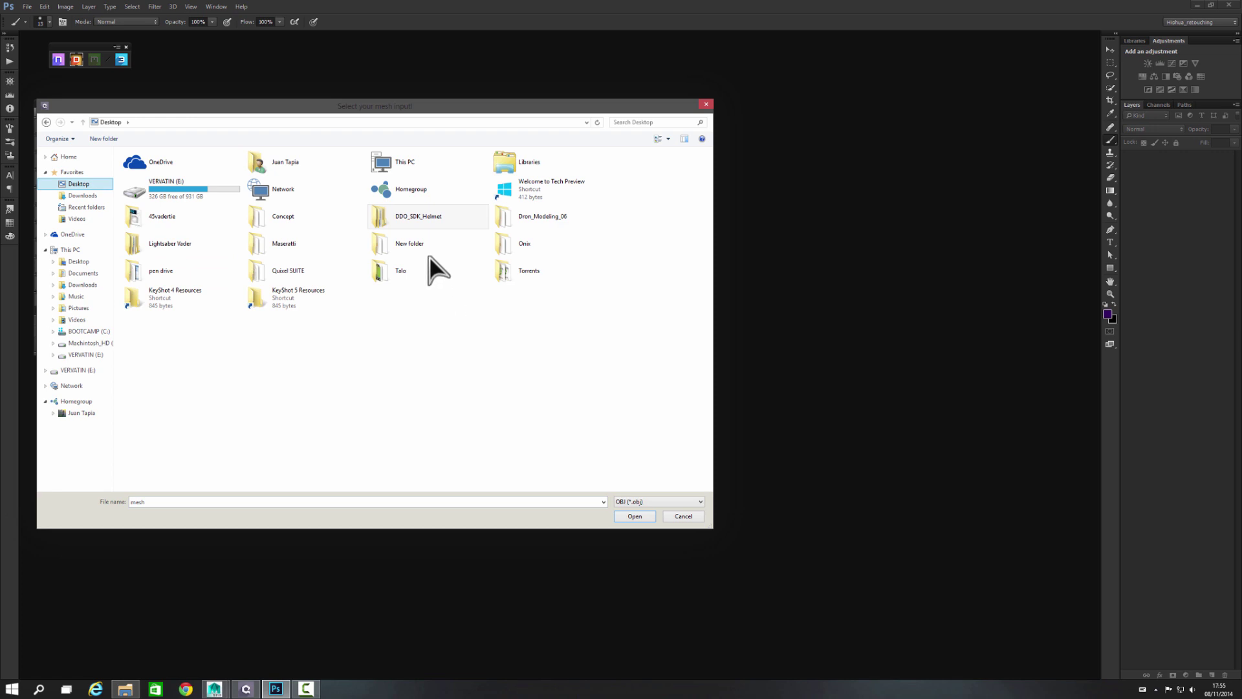
double_click(407, 225)
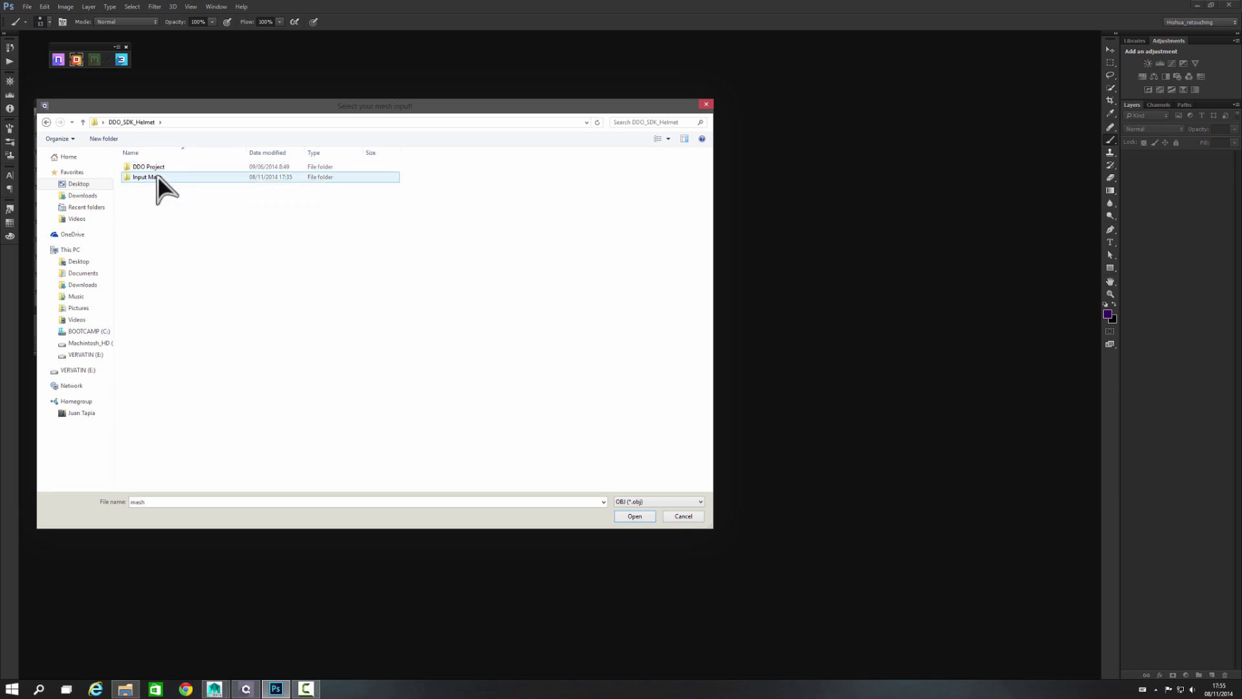
double_click(147, 177)
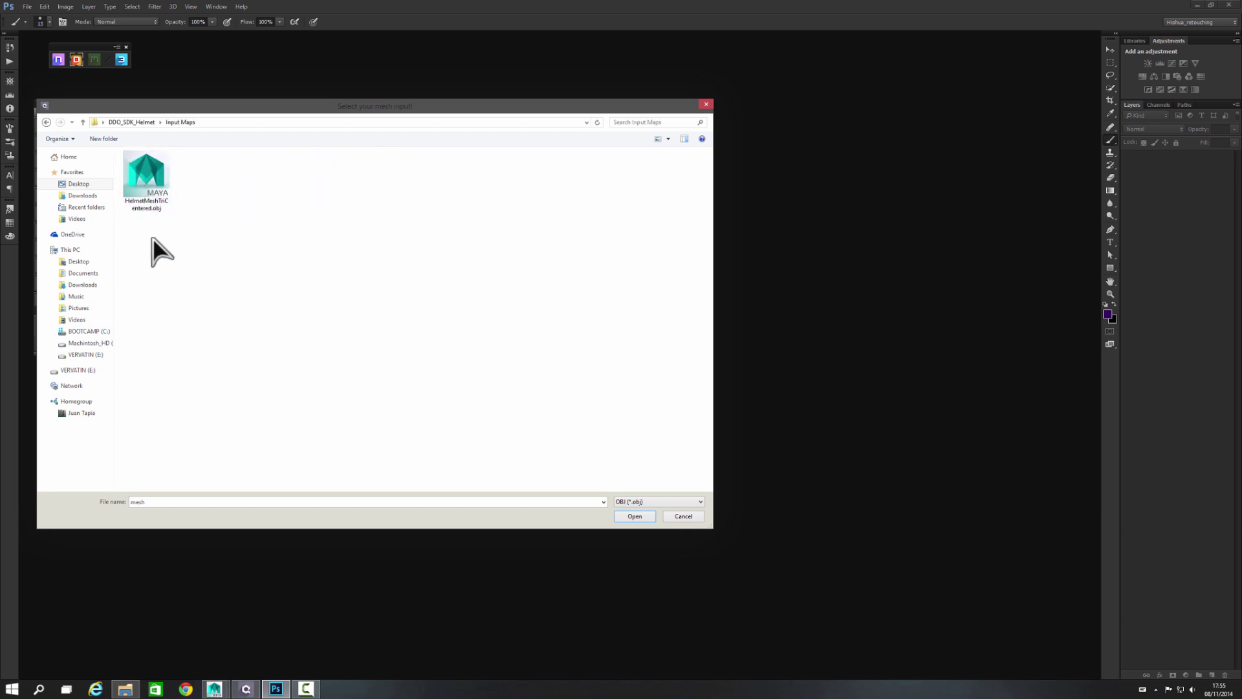
click(148, 188)
double_click(147, 188)
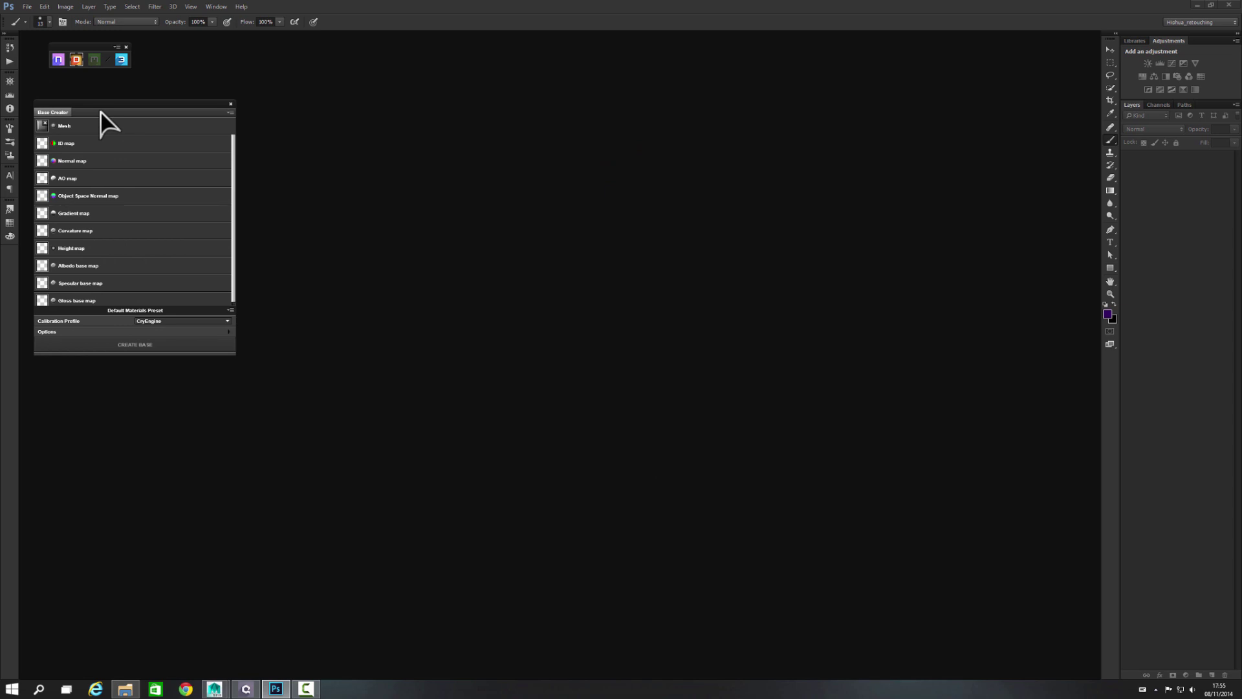
Load color.png as the ID map, and fill the normal, AO, object space normal and gradient maps from the Input Maps folder
click(116, 143)
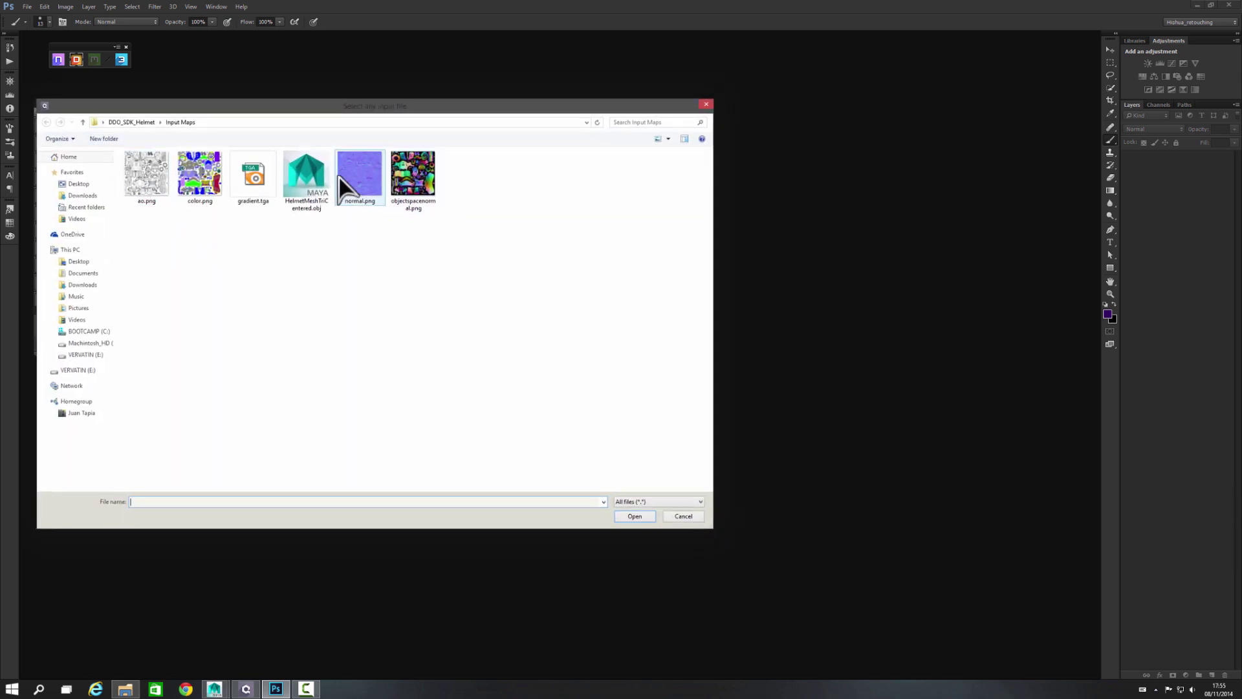
double_click(198, 174)
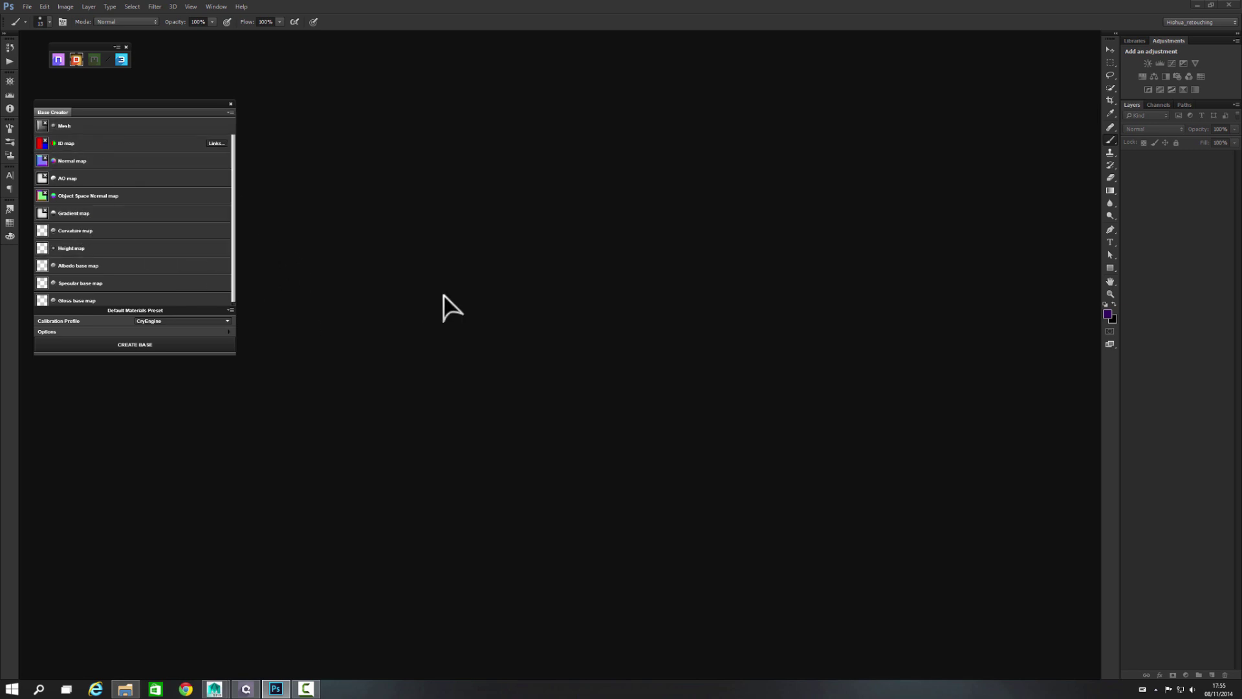
Expand the base options, choose the CryEngine calibration profile, and bring up the list of output maps
click(231, 331)
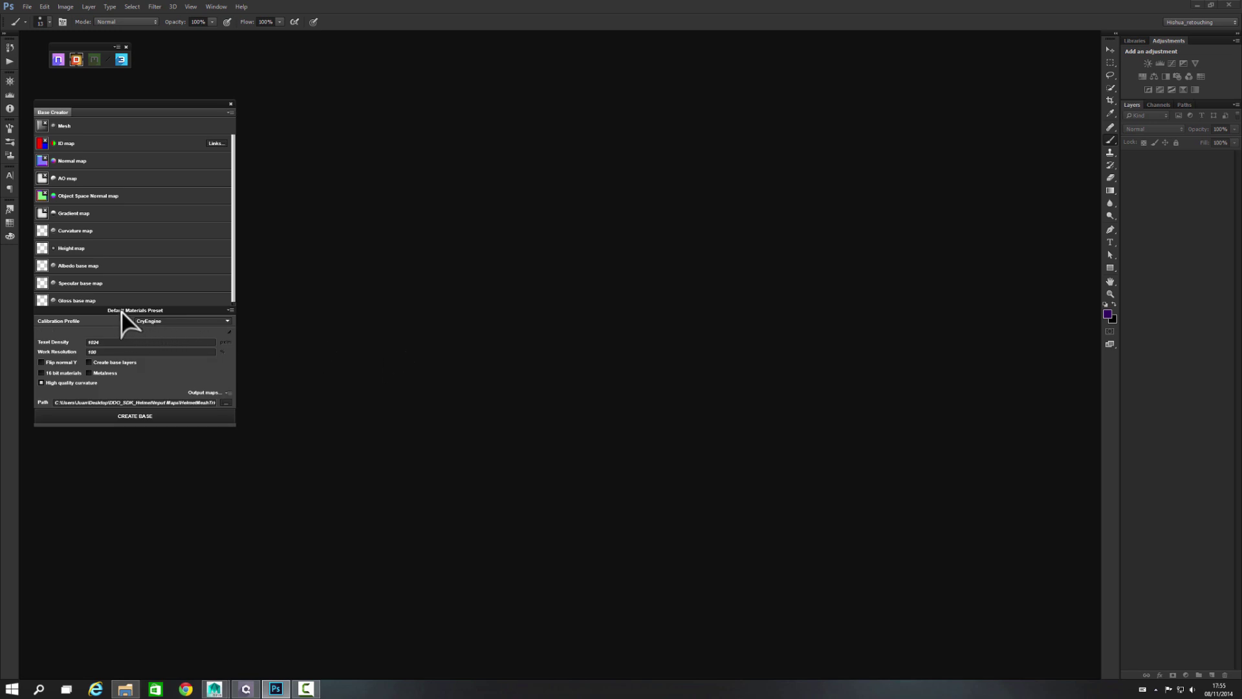
click(230, 310)
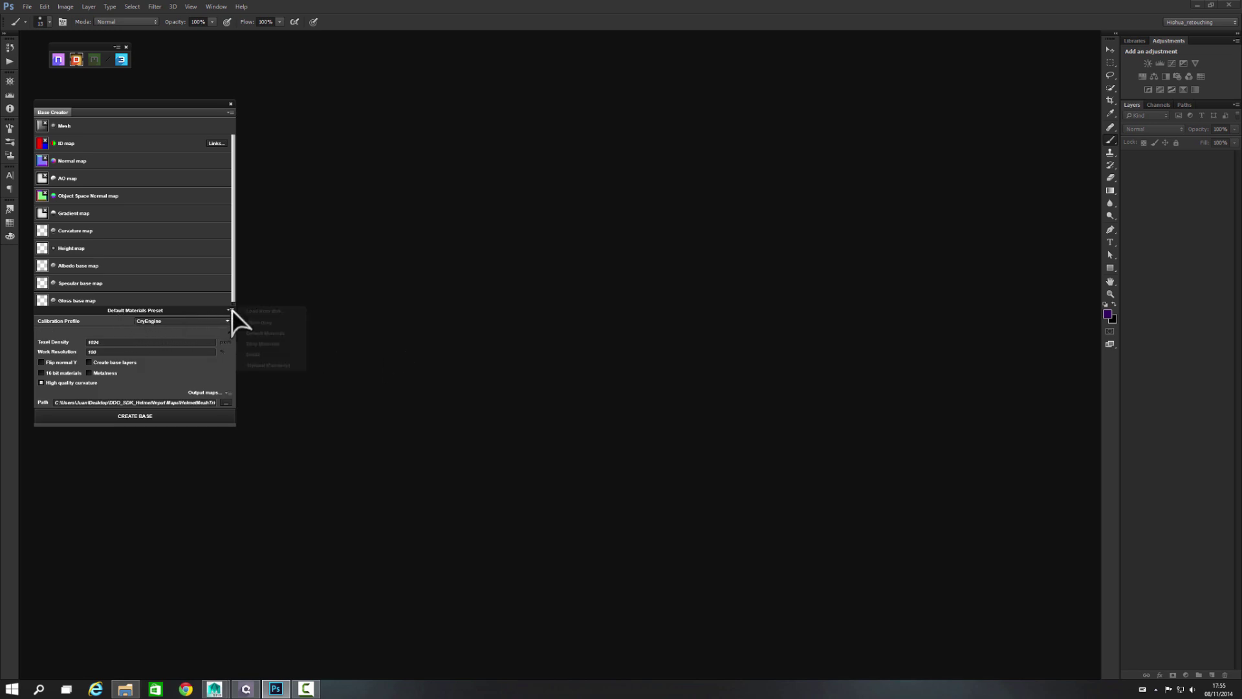
click(286, 331)
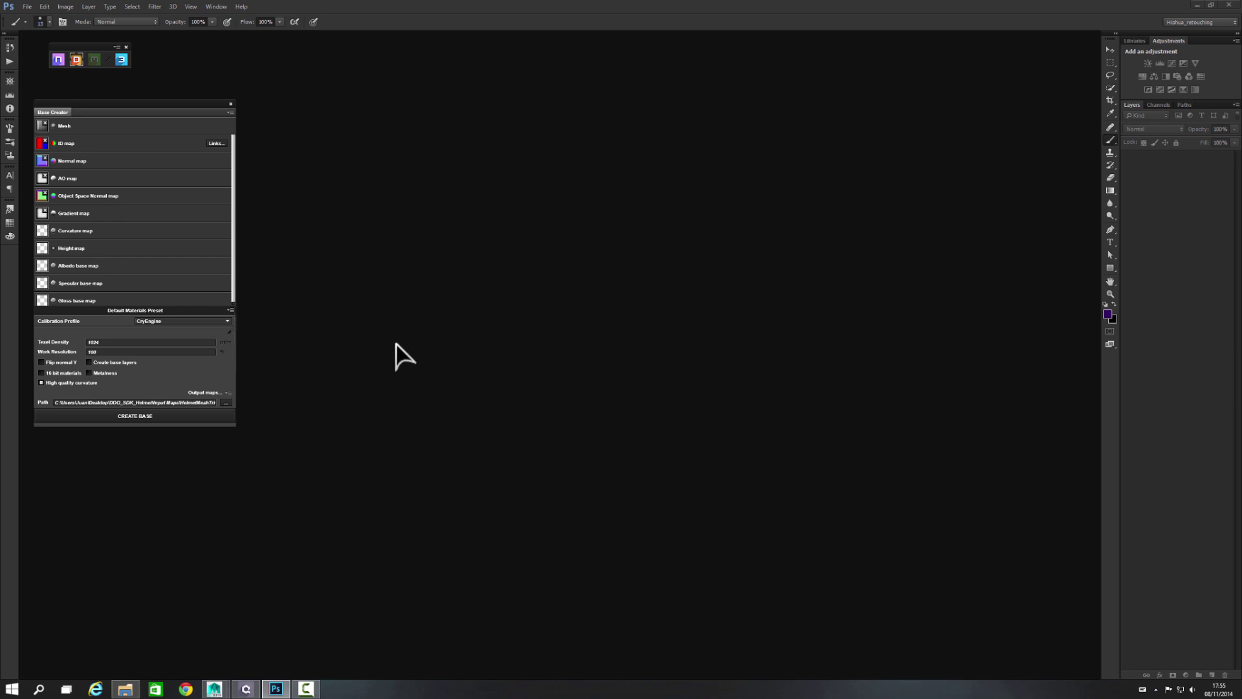
click(228, 321)
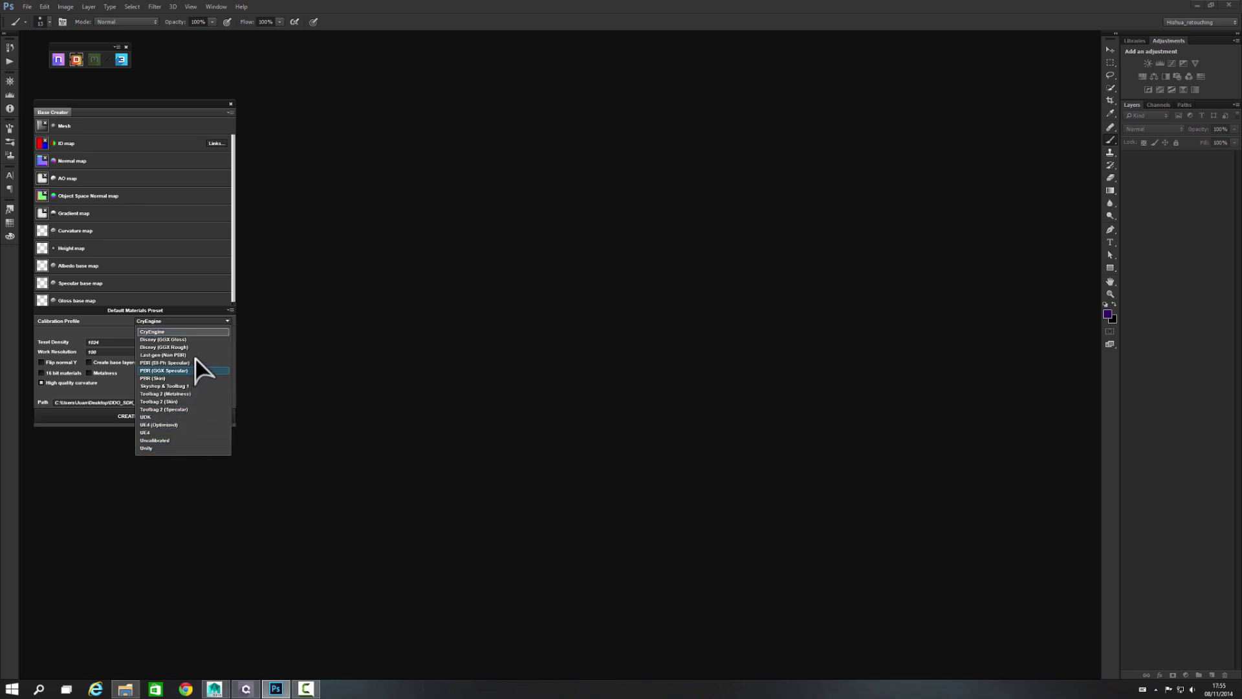
click(194, 332)
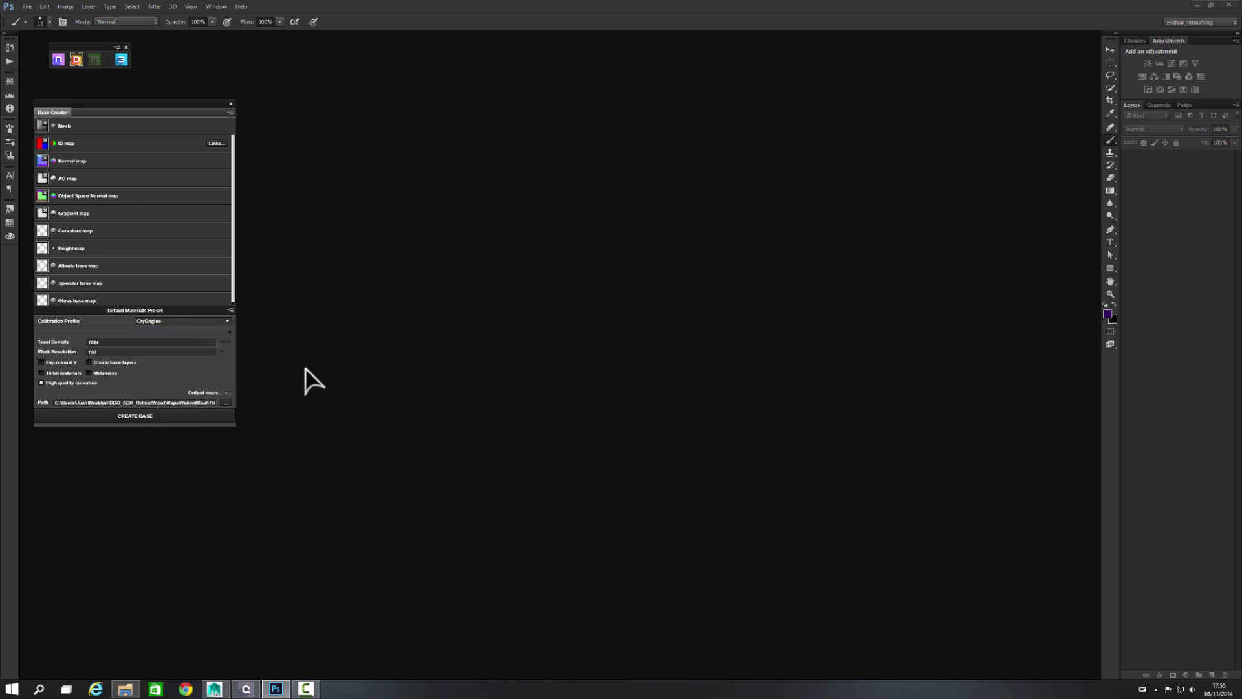
click(229, 393)
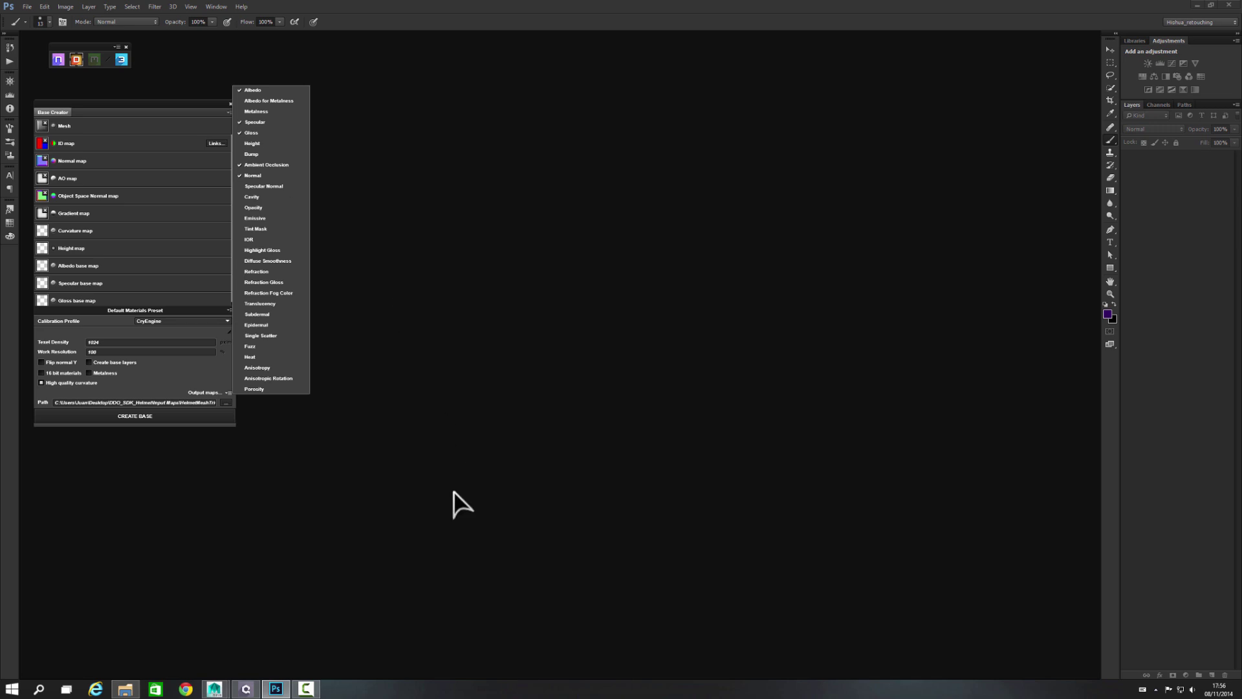
Create the DDO base from the loaded helmet inputs and dismiss the completion message
click(150, 416)
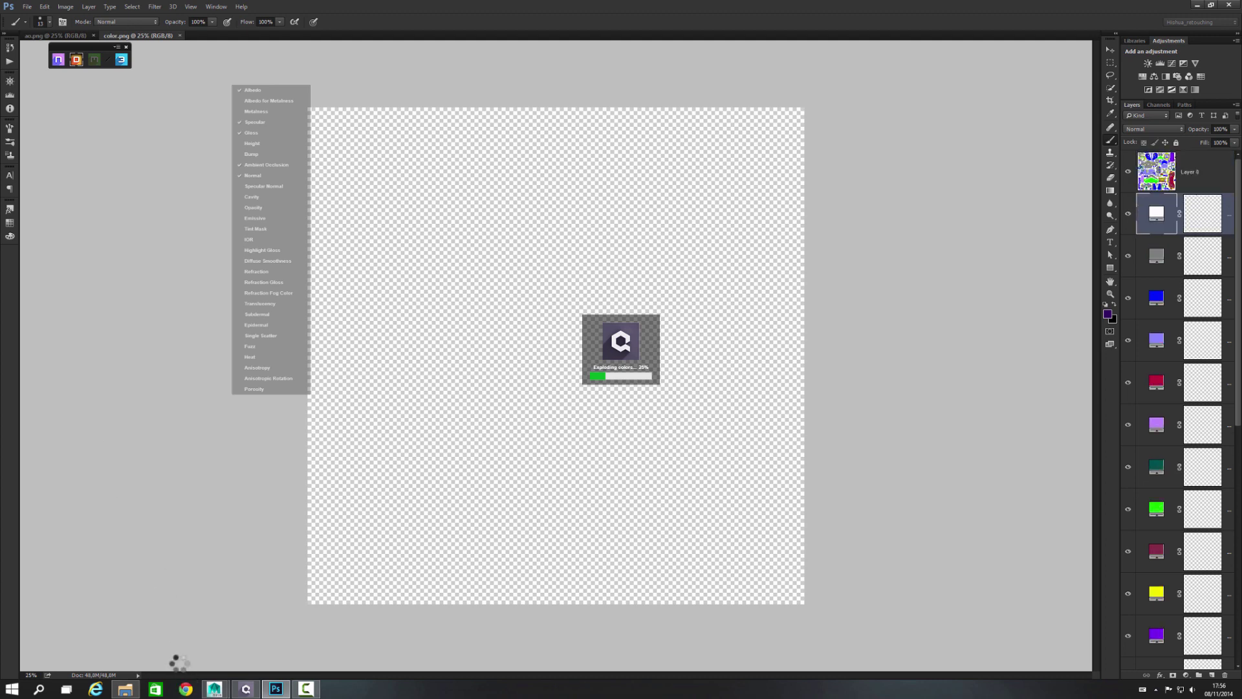
click(302, 689)
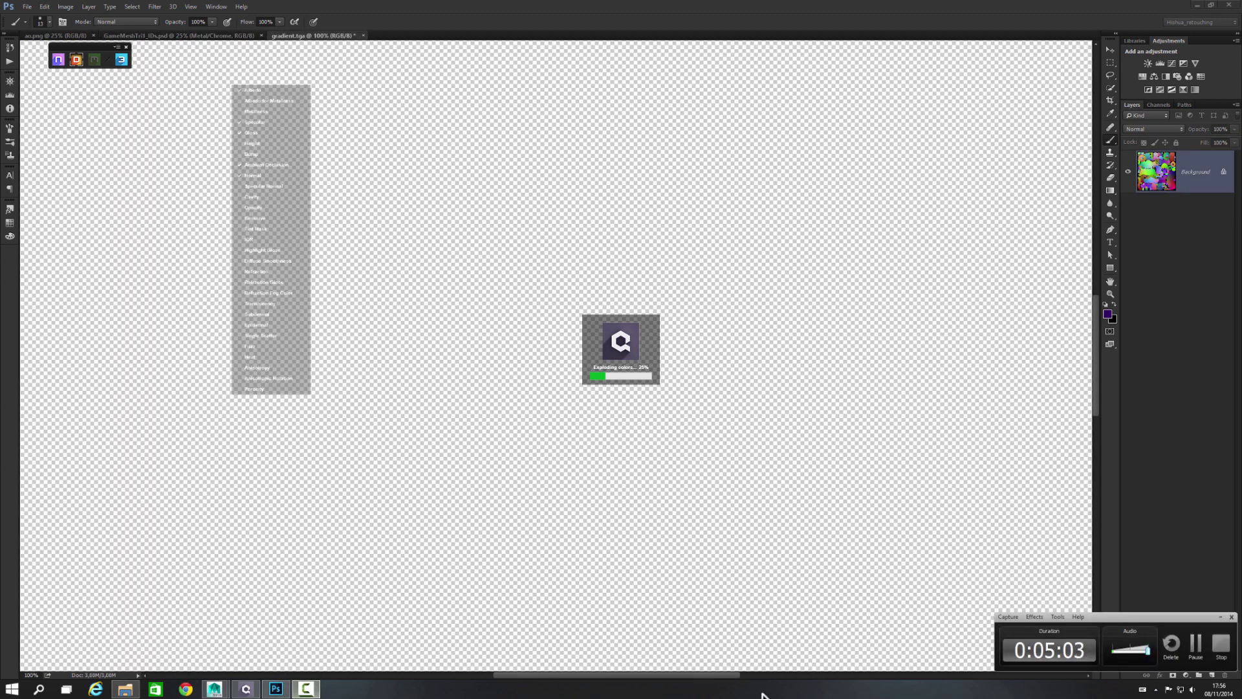
click(1196, 648)
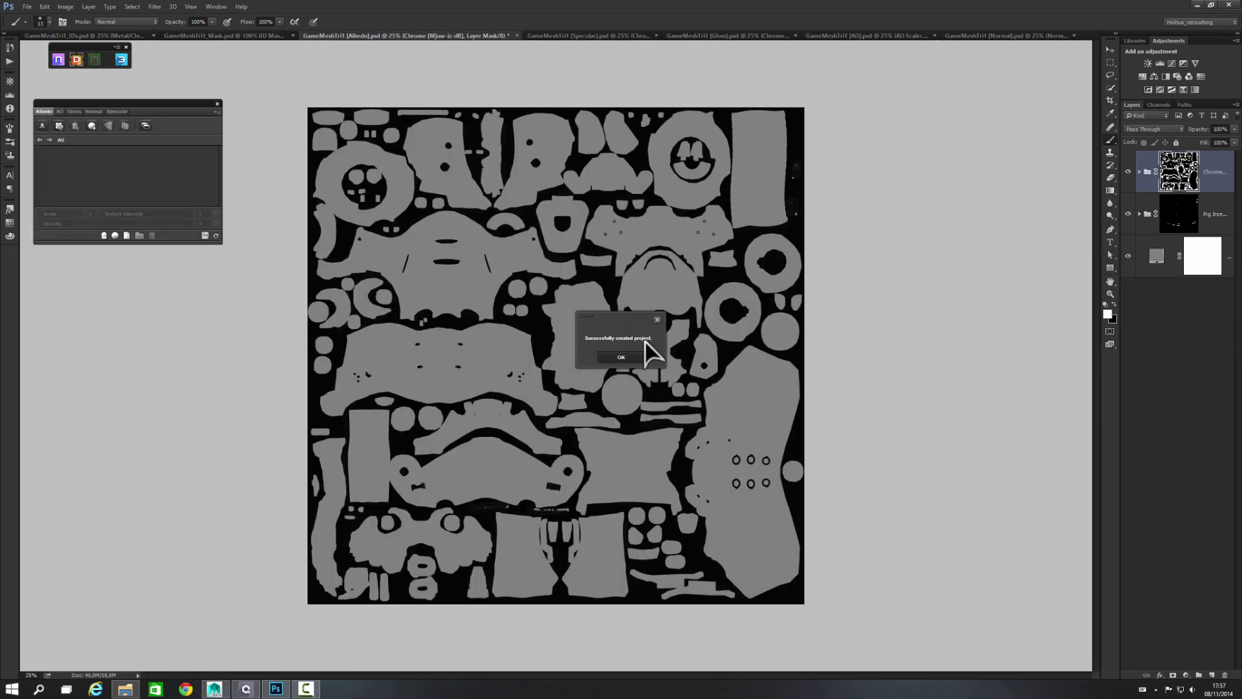
click(621, 357)
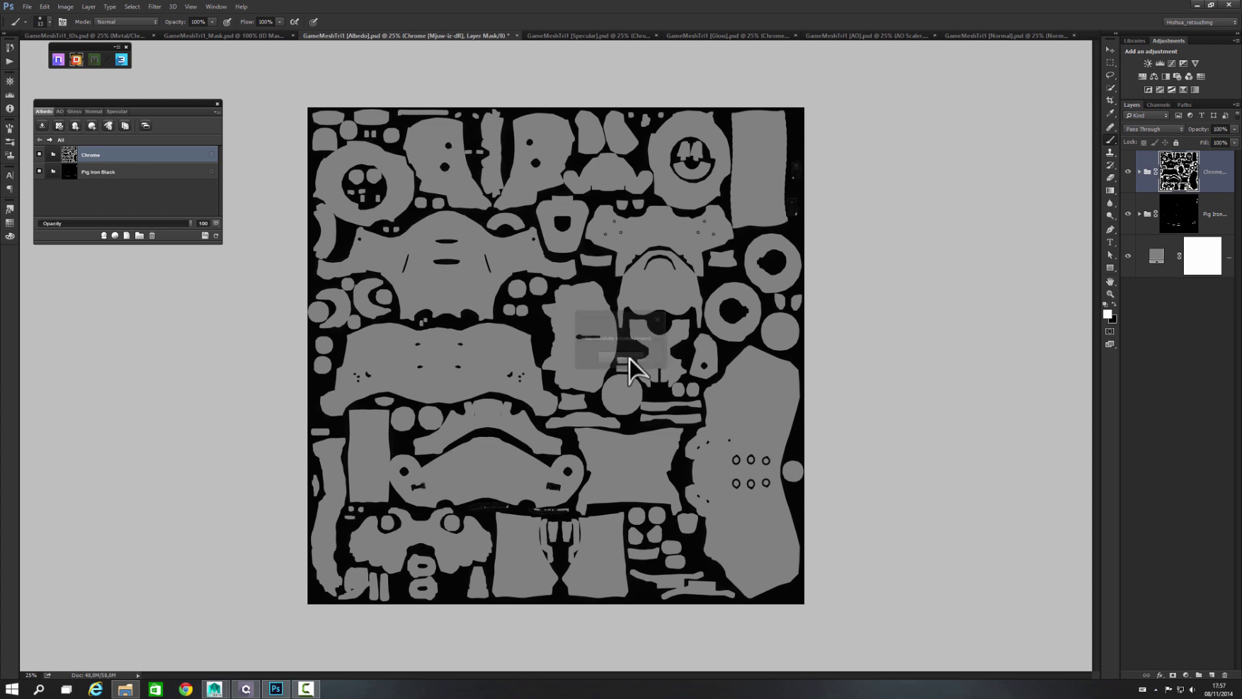
Enlarge the DDO material list window and open the 3DO preview to view the helmet from the front
drag(215, 241, 253, 331)
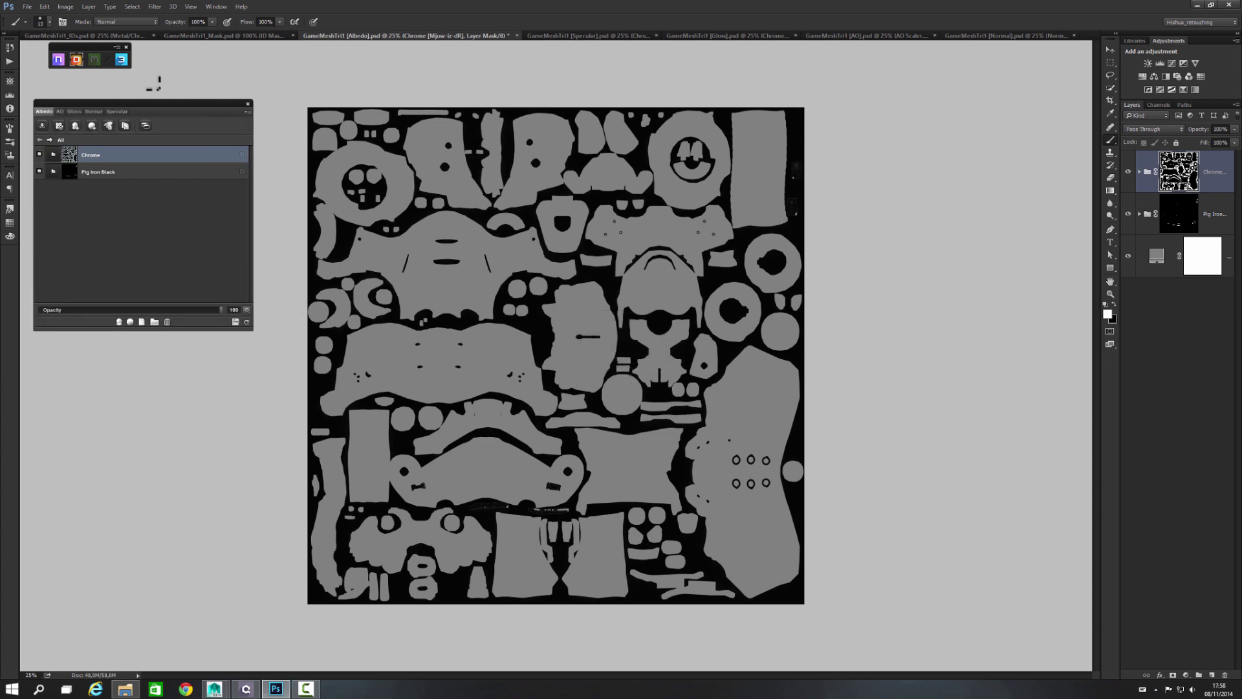
click(123, 60)
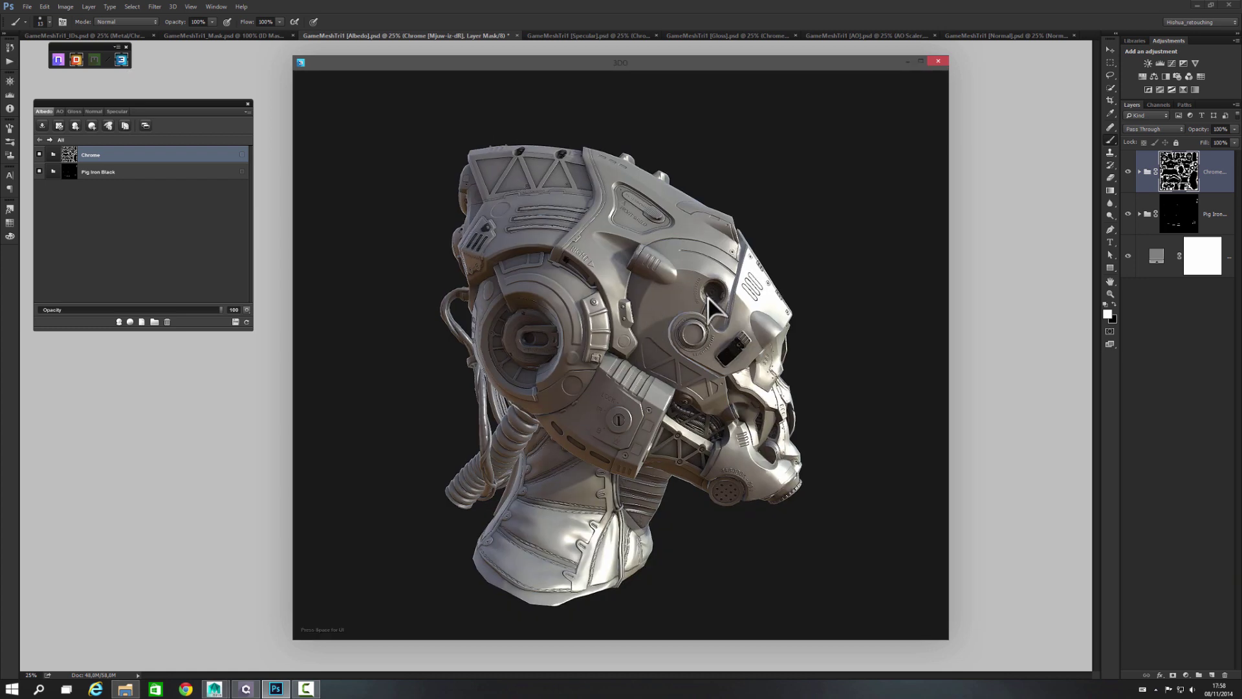
drag(708, 297, 499, 302)
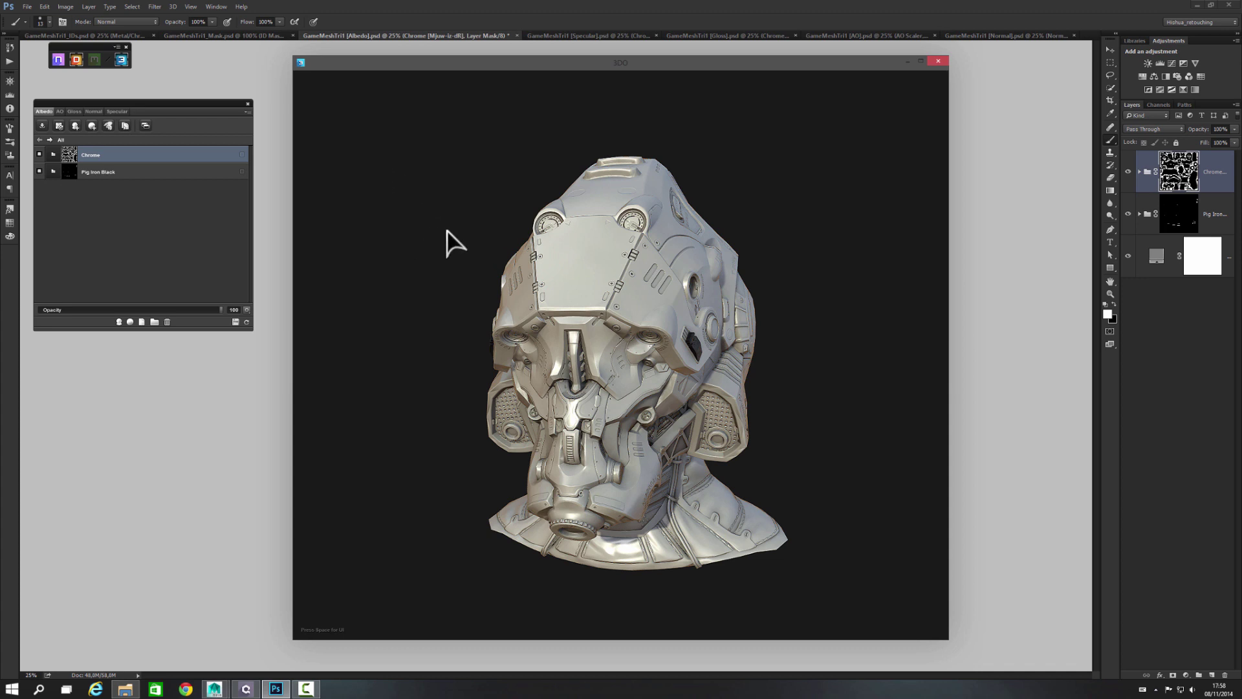
Show the 3DO viewer settings, compare image-based reflections off and on, and lighten the gray backdrop
key(space)
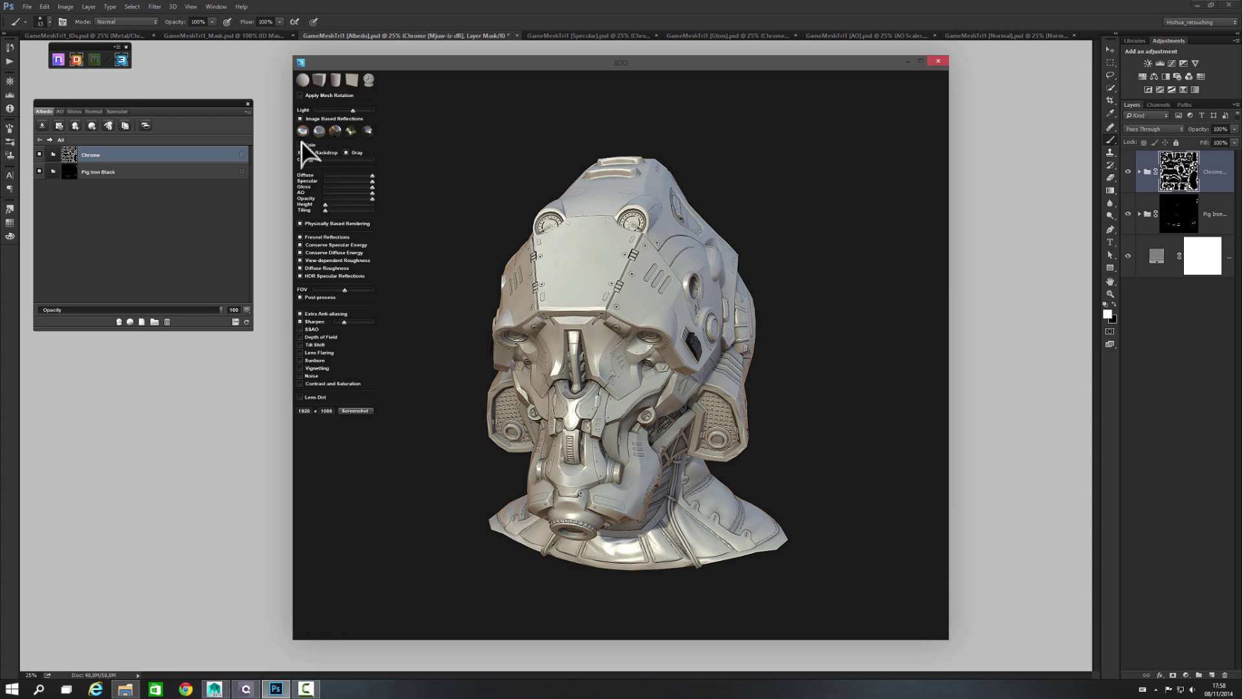
click(300, 119)
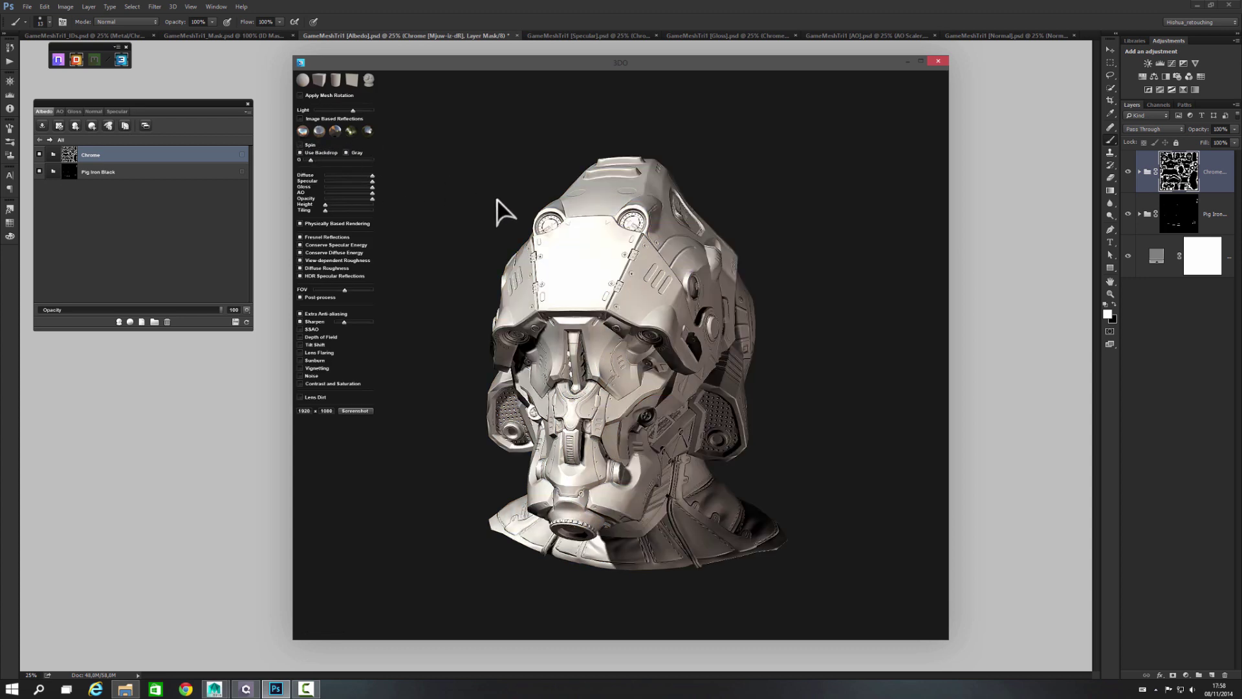
click(300, 119)
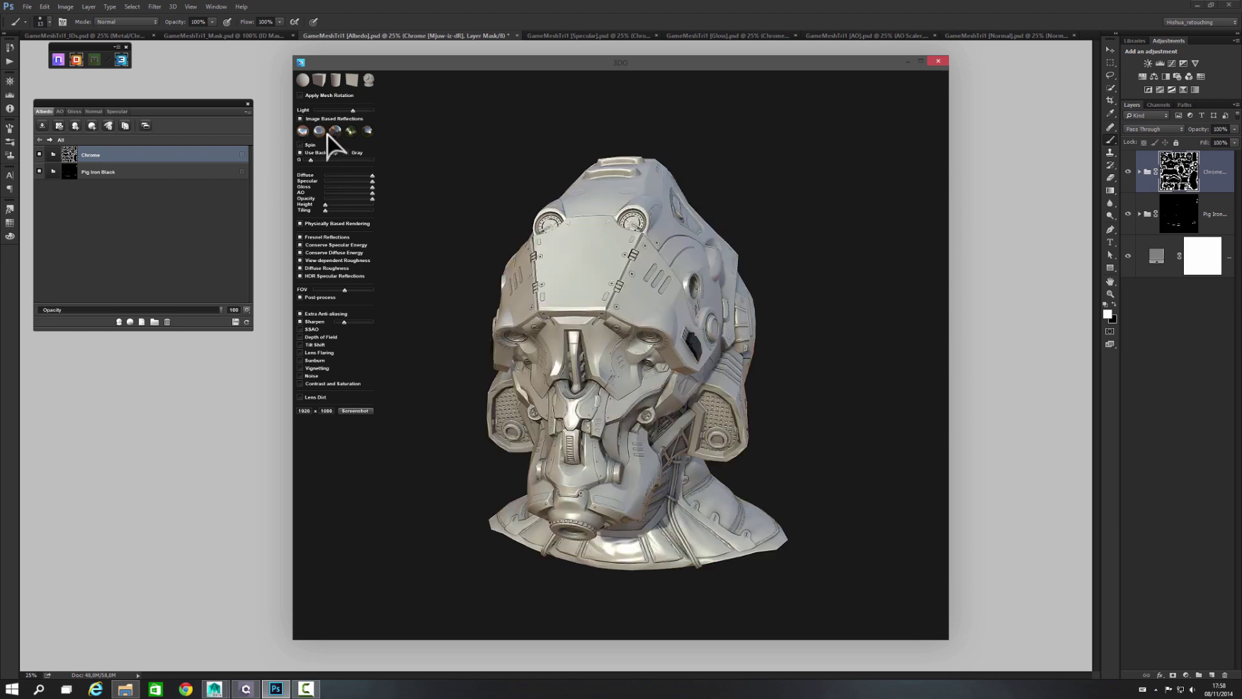
click(300, 153)
drag(468, 189, 456, 196)
click(300, 153)
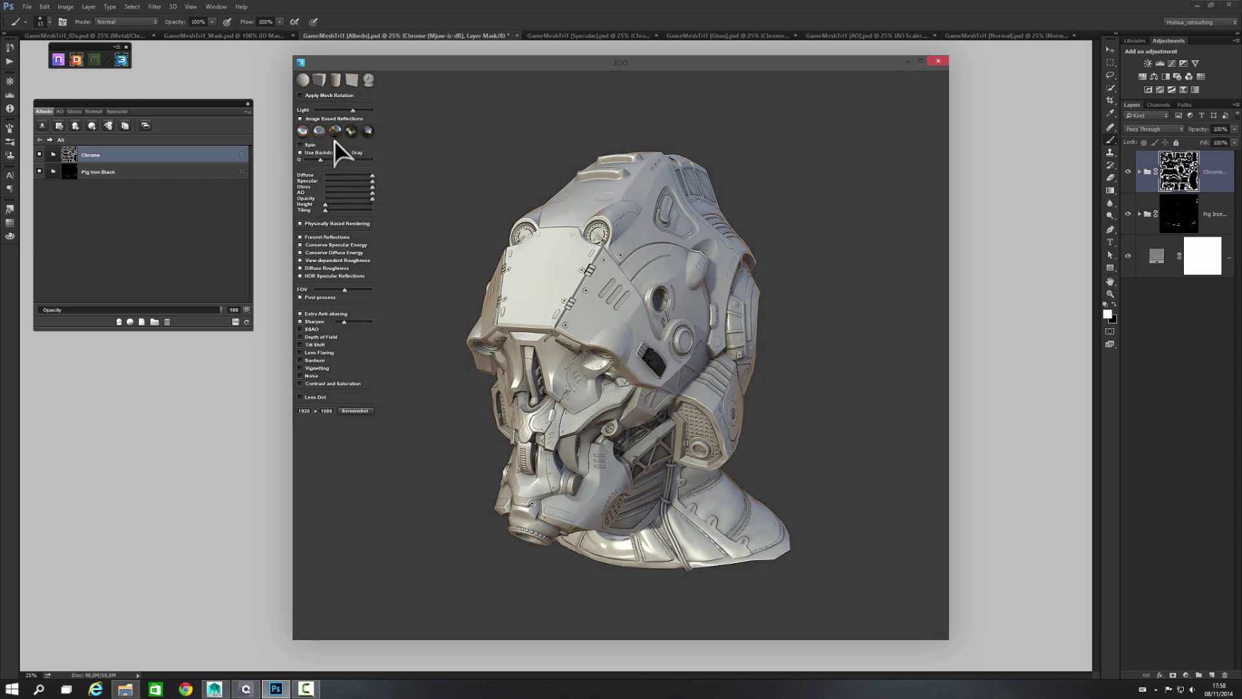
Light the helmet with the first reflection environment and inspect it with the backdrop turned off and back on
click(302, 132)
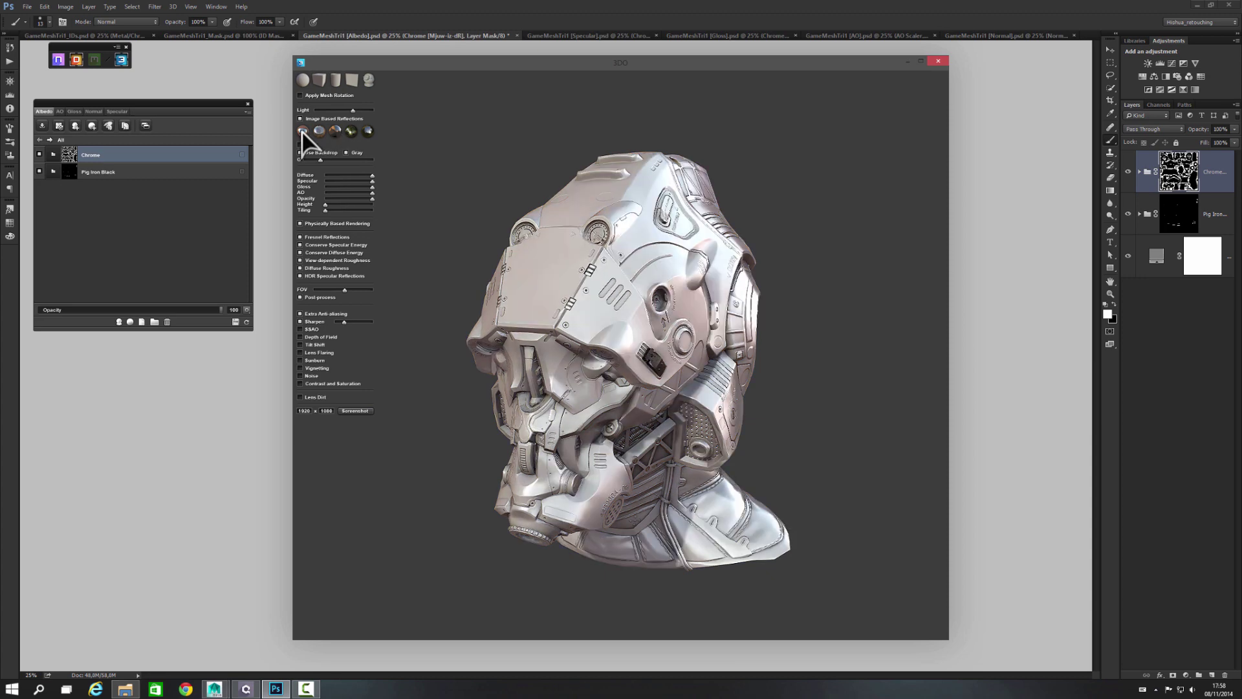
drag(523, 217, 612, 200)
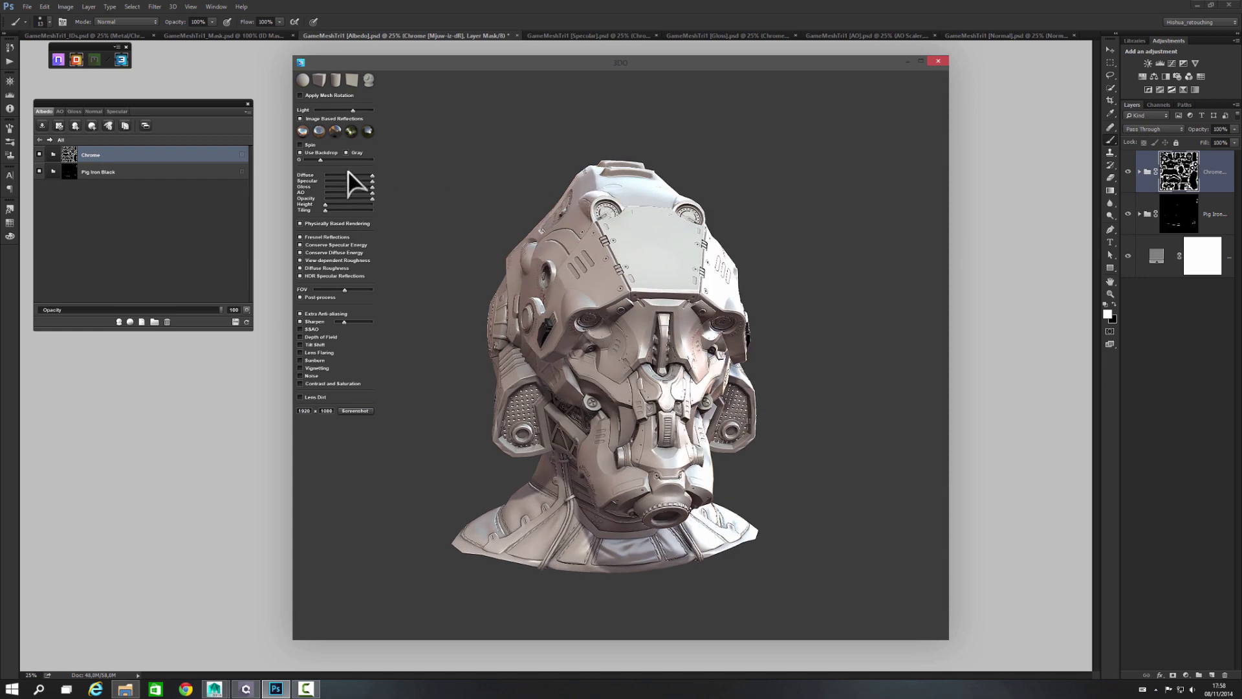
click(301, 152)
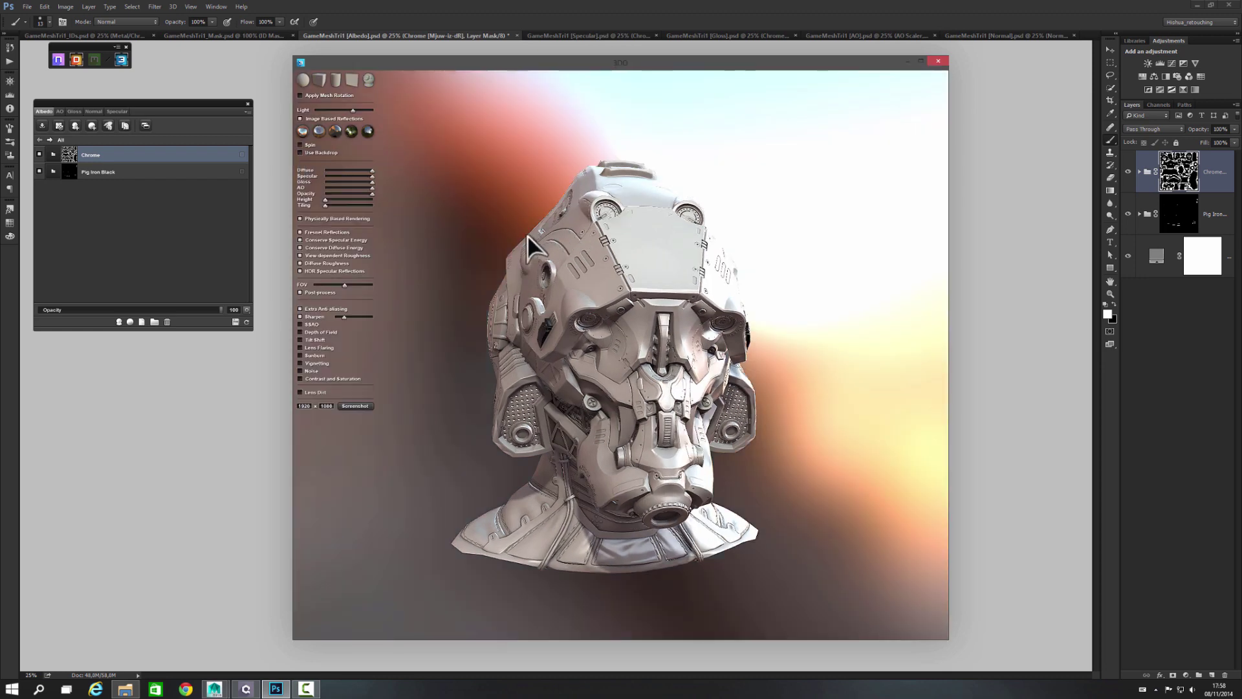
drag(528, 236, 624, 224)
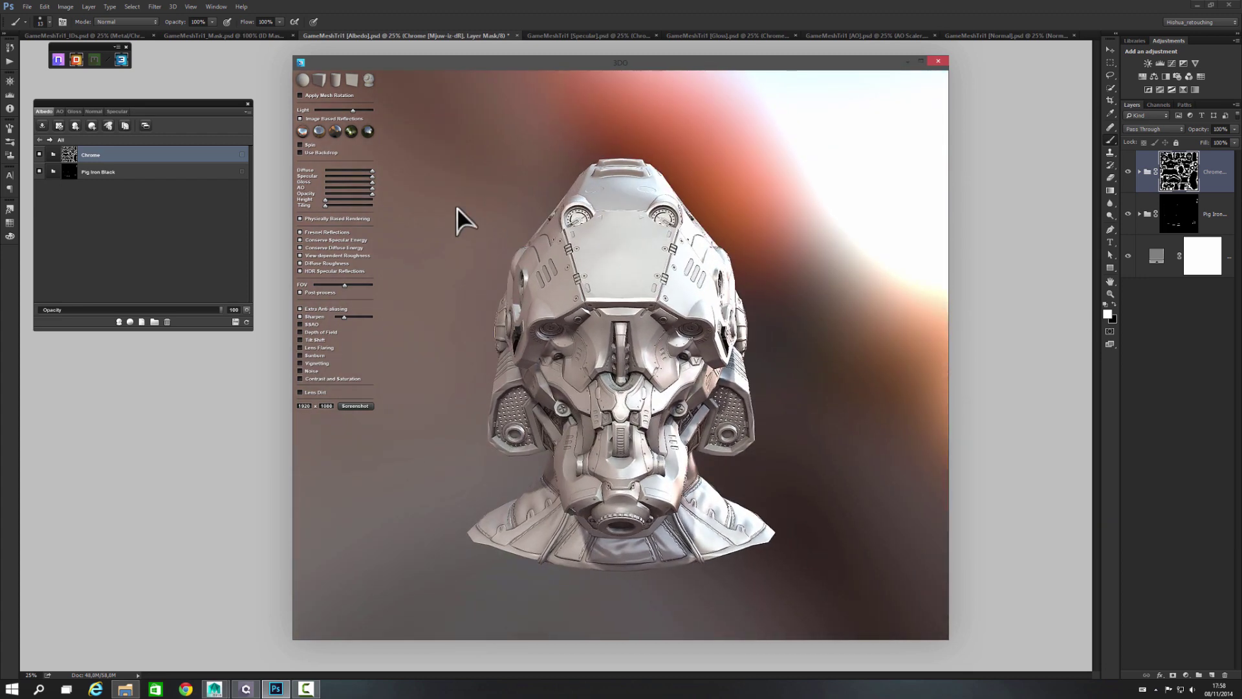
click(300, 153)
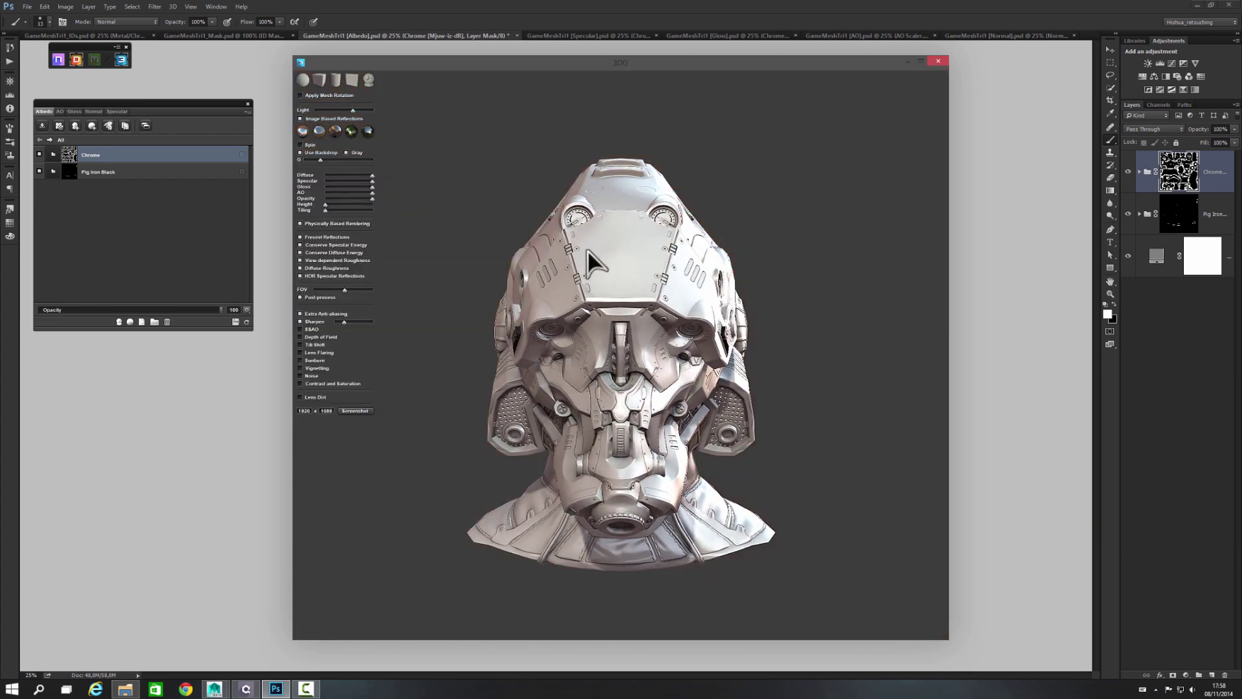
drag(588, 233, 571, 292)
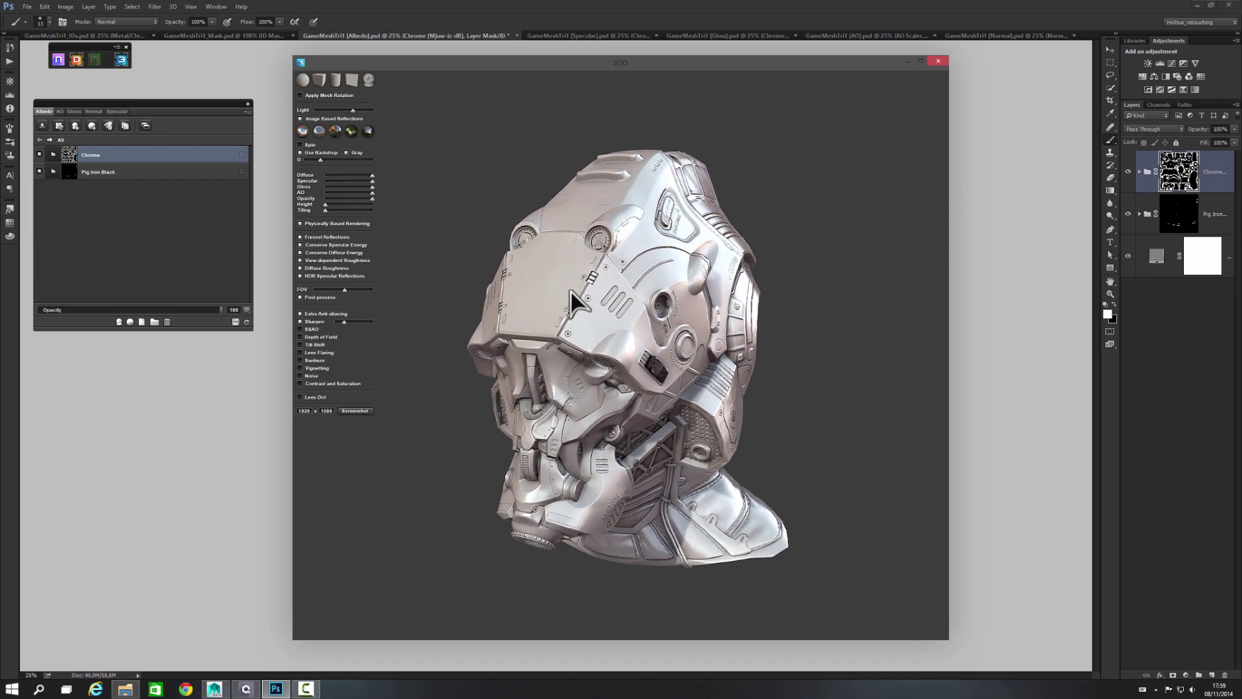
View the layers inside the Chrome material group and return to the full material list
click(53, 155)
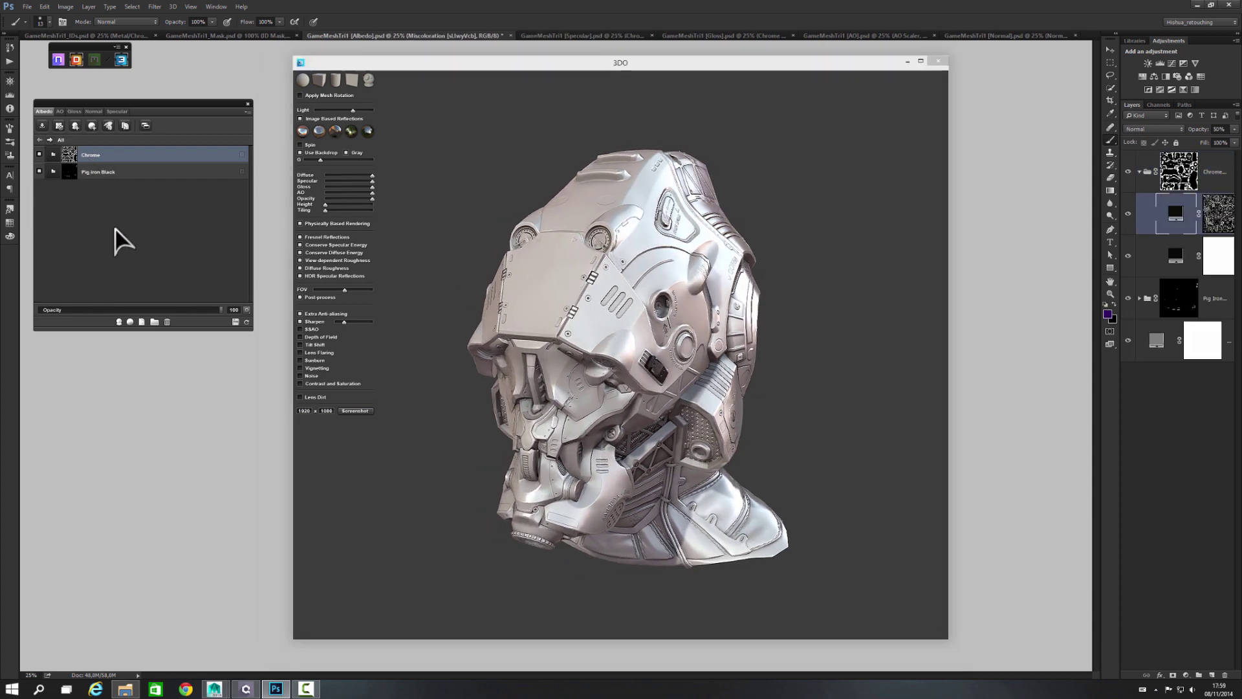
click(40, 139)
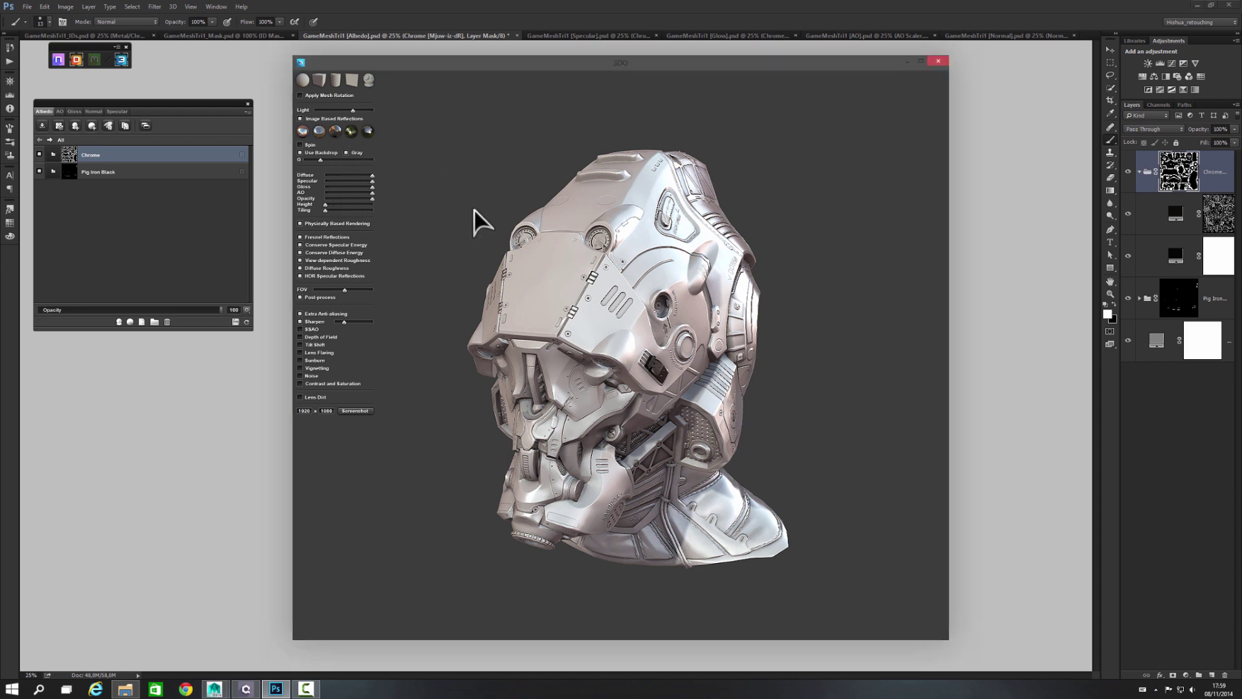
Hide the 3DO viewer settings and display the helmet's material ID colours
key(space)
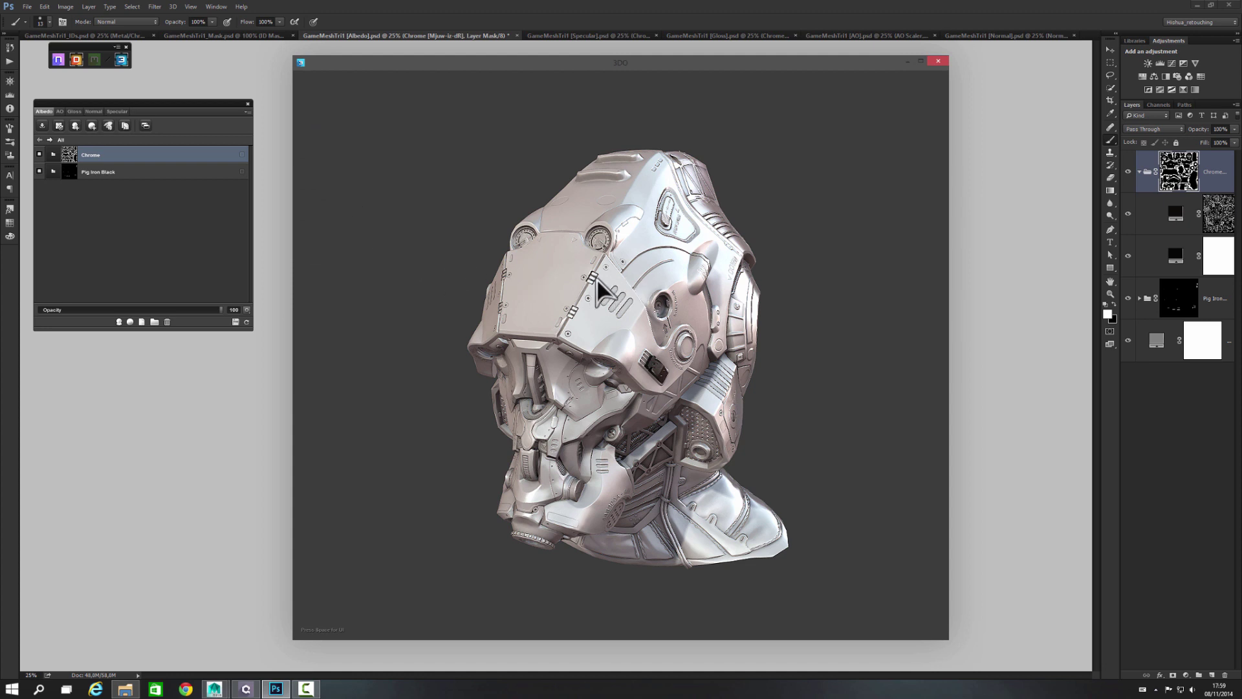
key(i)
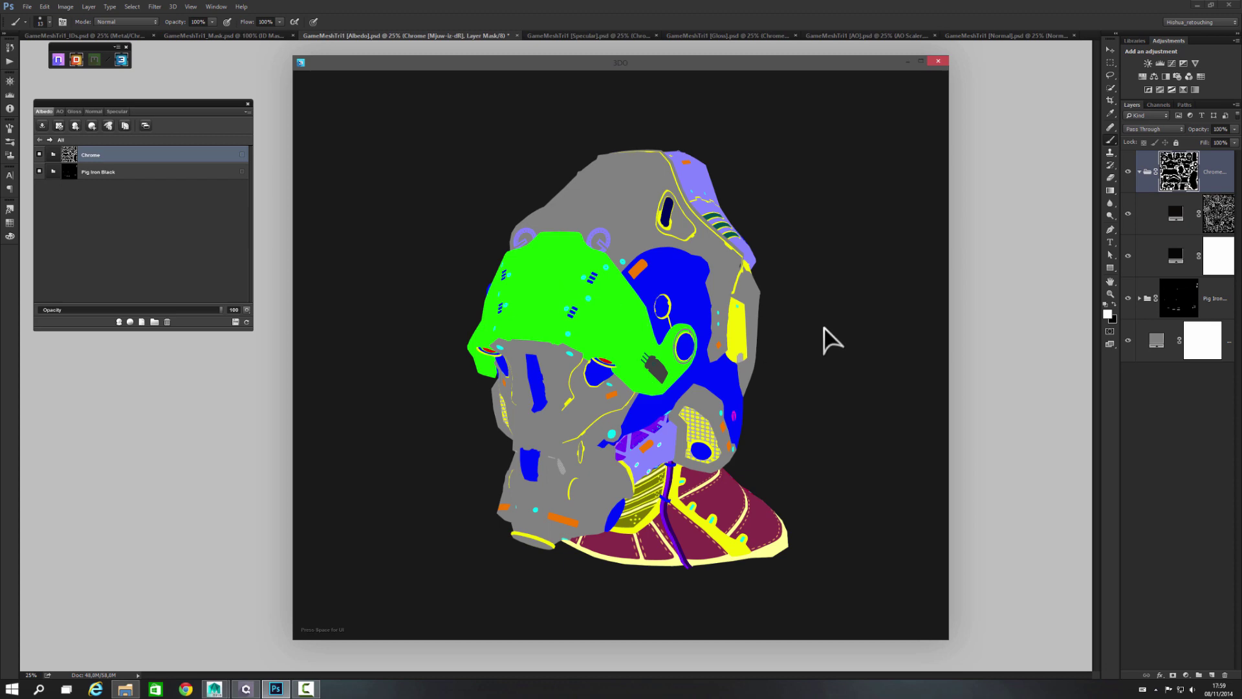
Return the helmet to its normal shading and arrange the material browser beside the 3DO viewer
mouse_move(826, 338)
mouse_down()
mouse_move(776, 346)
mouse_move(570, 312)
mouse_move(542, 329)
mouse_move(596, 357)
mouse_move(620, 356)
mouse_move(586, 341)
mouse_move(787, 355)
mouse_move(848, 324)
mouse_move(816, 314)
mouse_move(807, 328)
mouse_move(832, 332)
mouse_up()
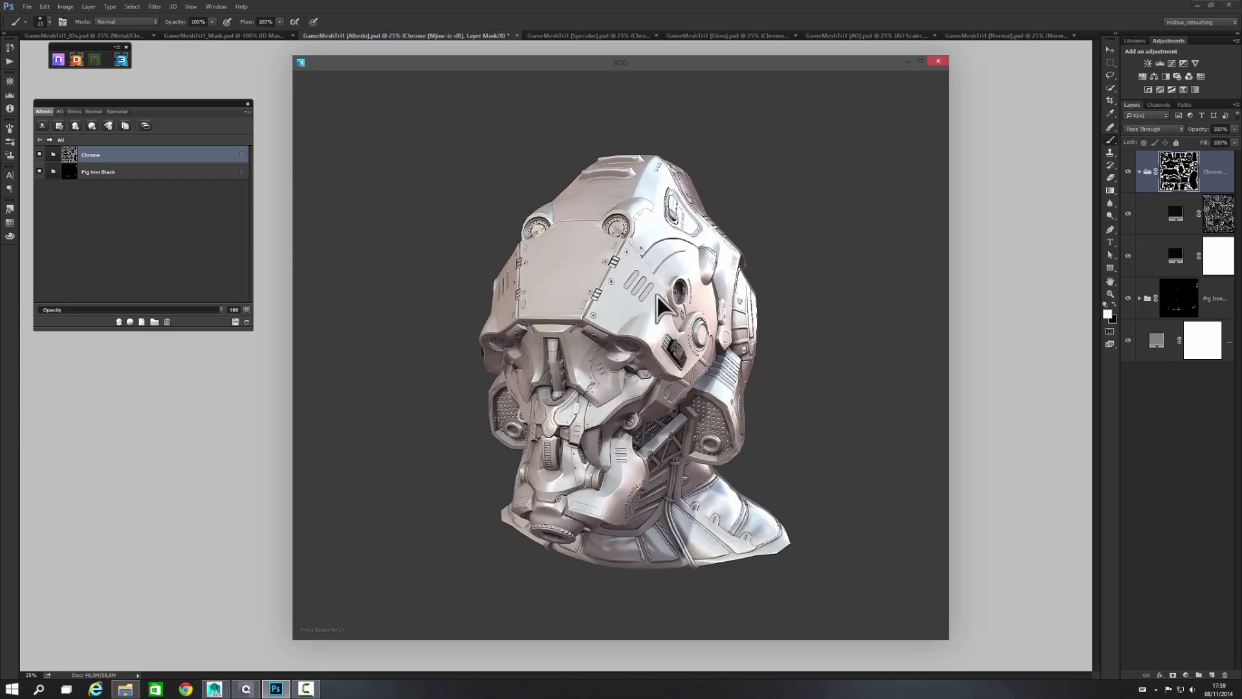
click(161, 105)
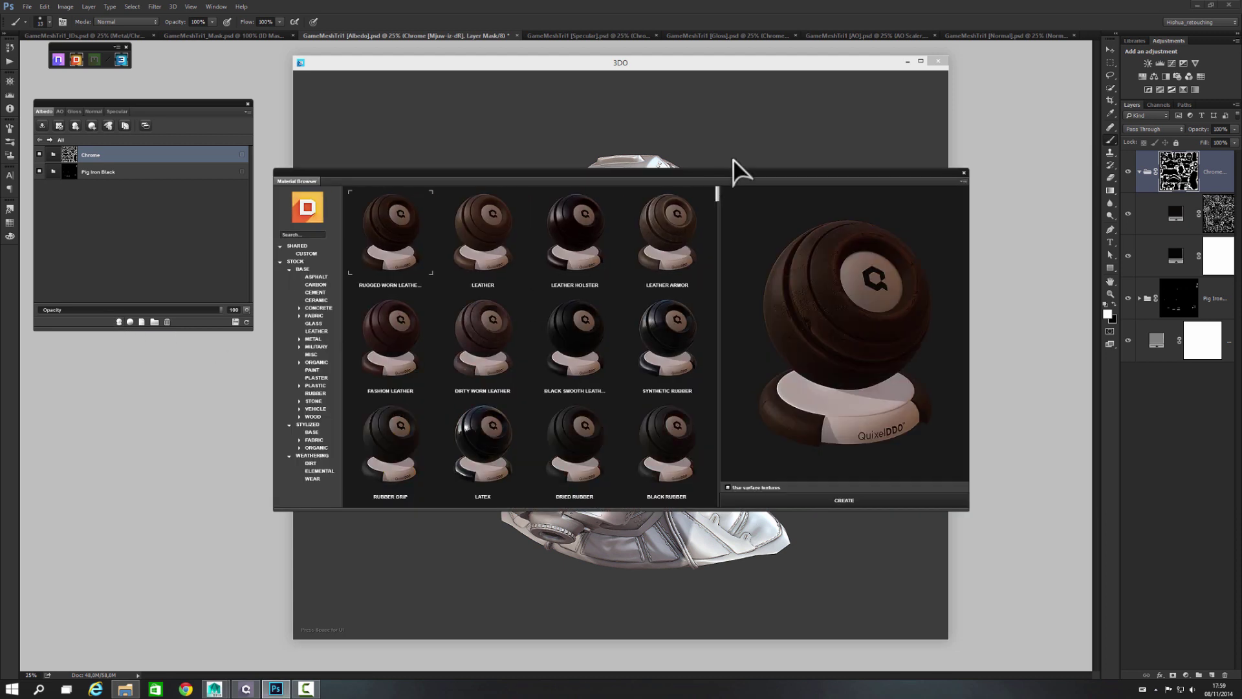
drag(709, 175, 565, 314)
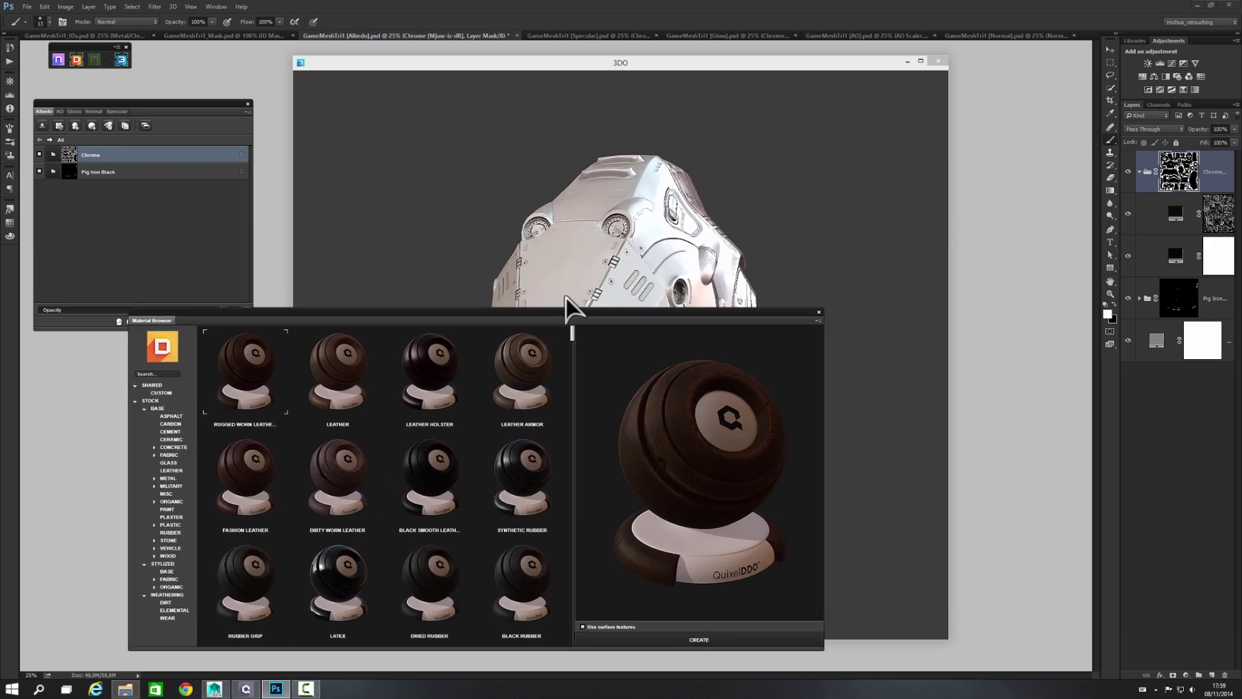
drag(685, 64, 939, 64)
click(452, 322)
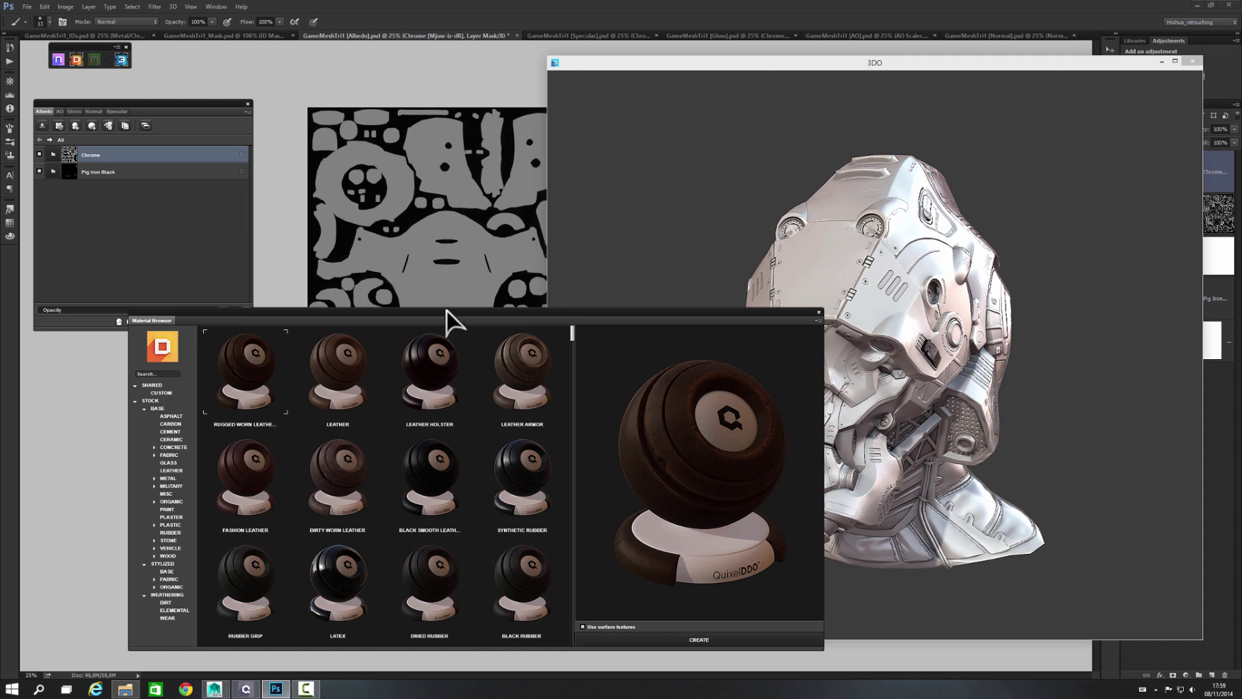
drag(444, 319, 376, 181)
Add the stock Battle Armor 02 material to the helmet from the material browser
scroll(373, 331, down, 10)
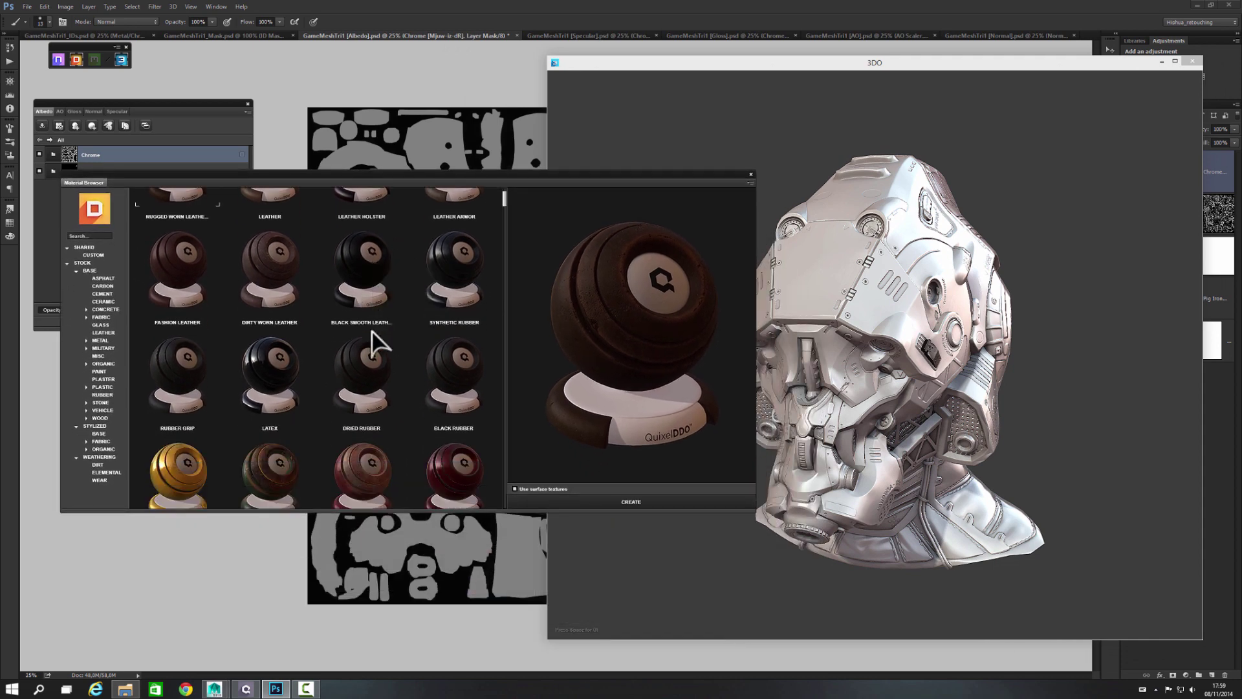
scroll(359, 320, down, 2)
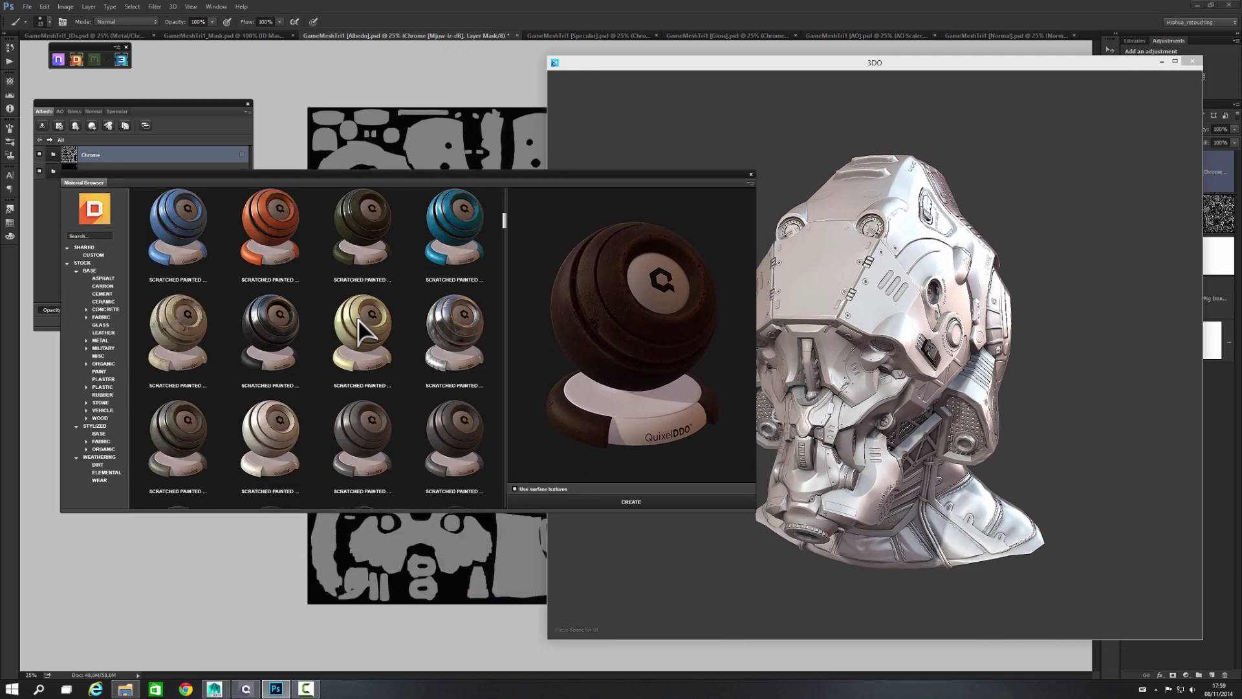
scroll(357, 320, down, 1)
scroll(357, 320, down, 1)
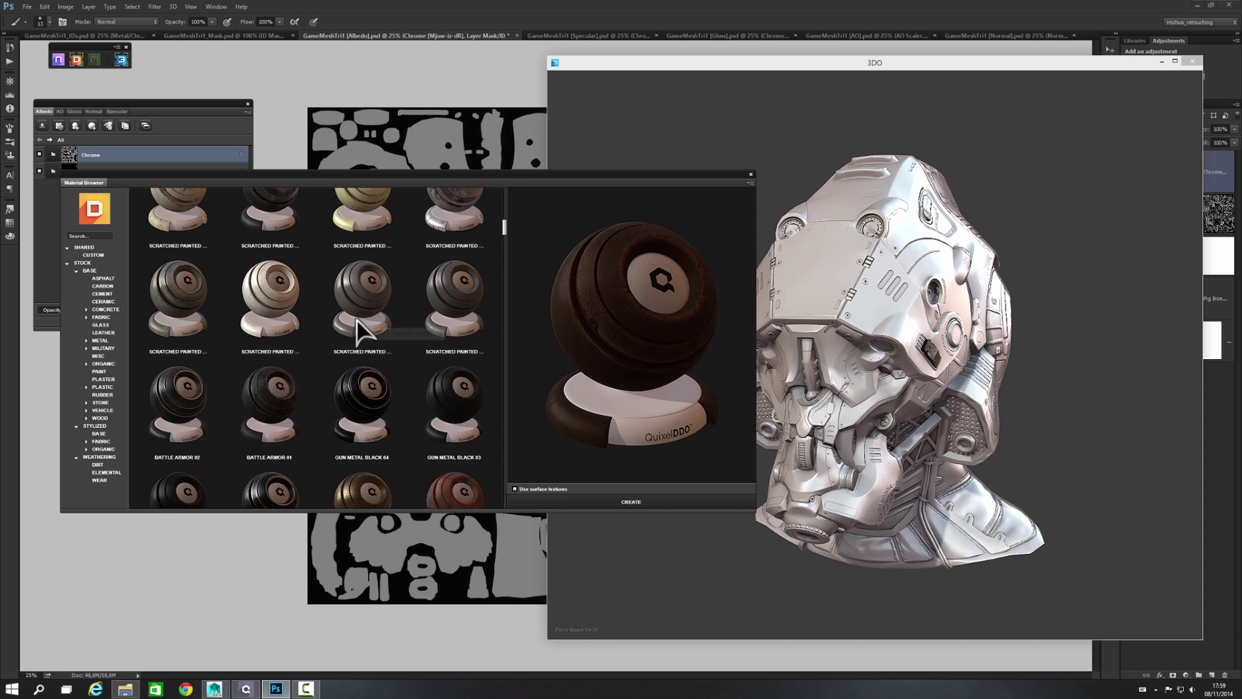
scroll(357, 321, down, 2)
scroll(357, 320, down, 1)
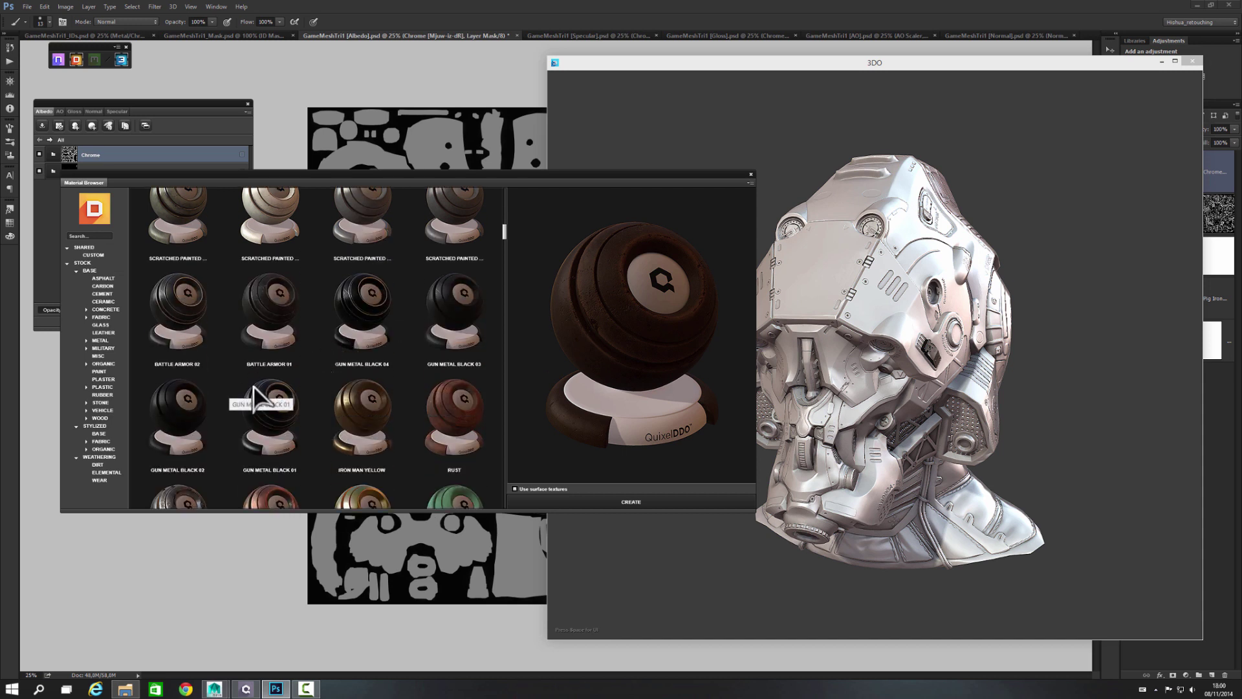
double_click(185, 310)
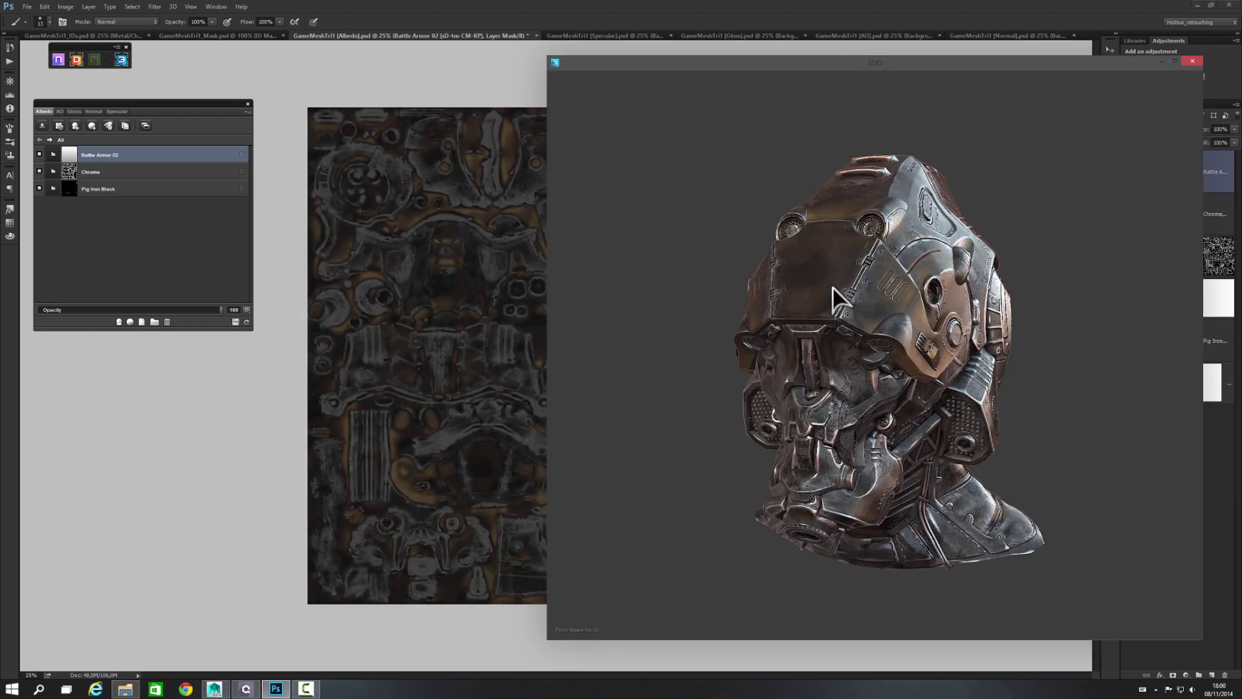
Examine the Battle Armor 02 material on the helmet in 3DO from several angles, including the side details up close
drag(930, 67, 699, 69)
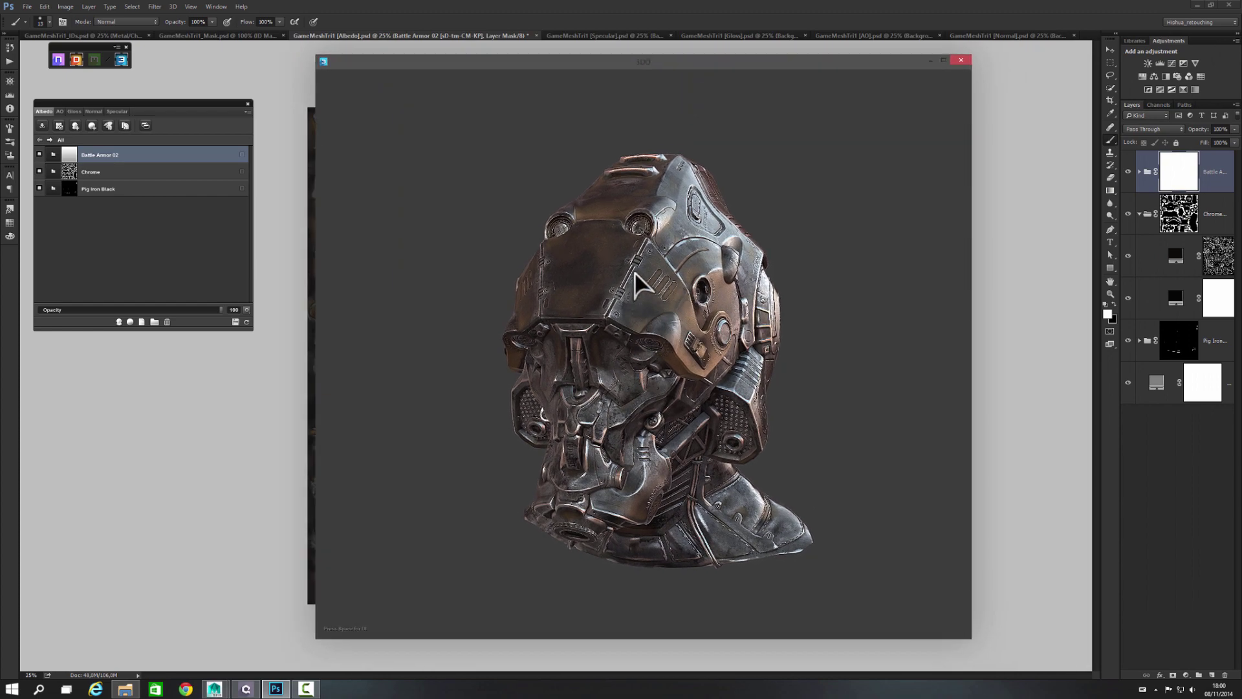
drag(635, 273, 593, 278)
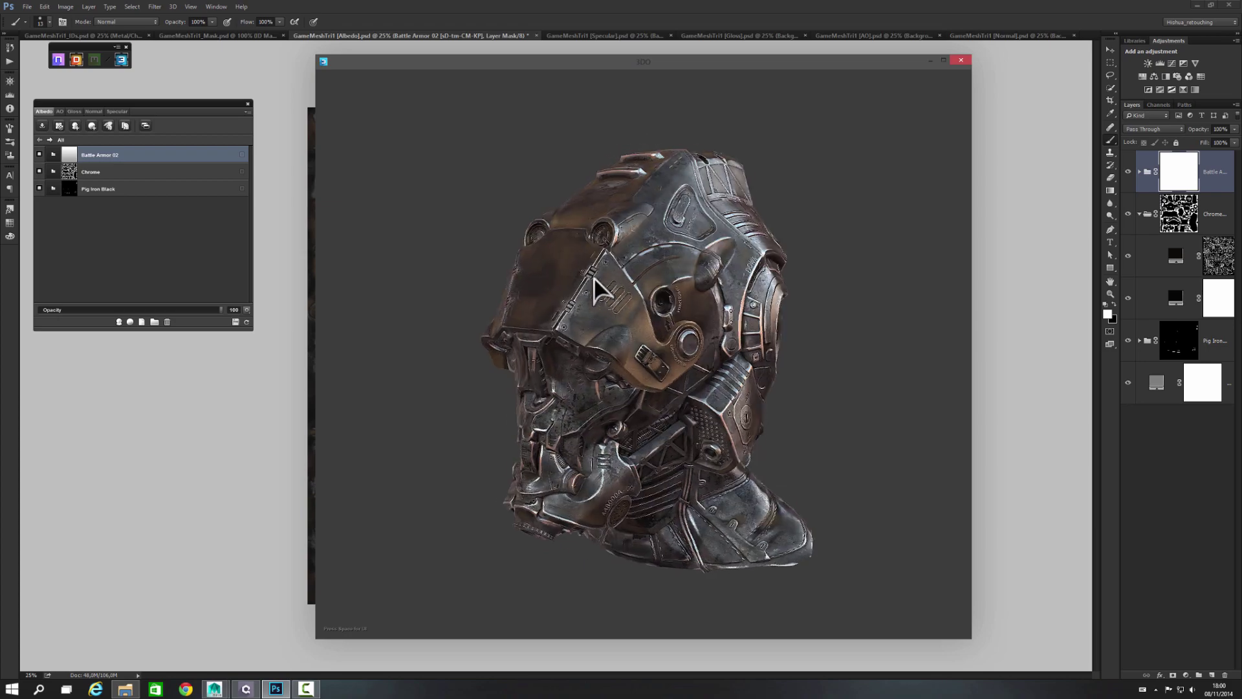
scroll(650, 349, down, 2)
scroll(634, 354, up, 4)
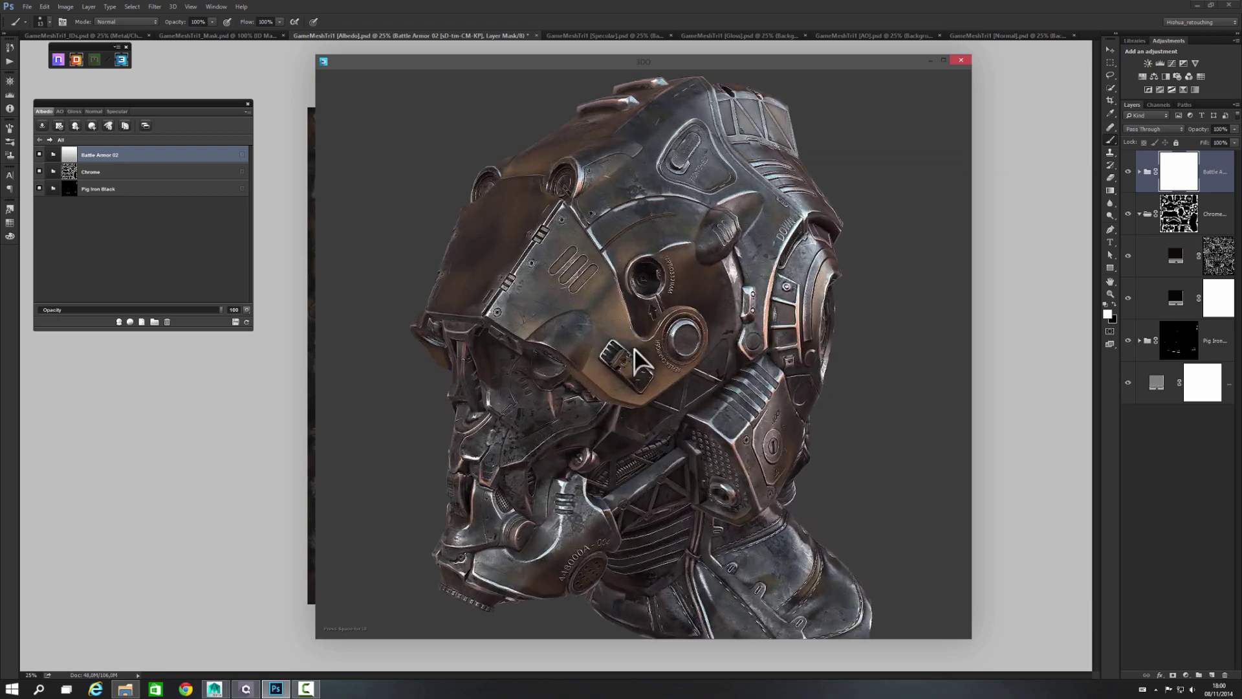
scroll(634, 354, up, 3)
scroll(632, 350, down, 4)
scroll(627, 352, up, 6)
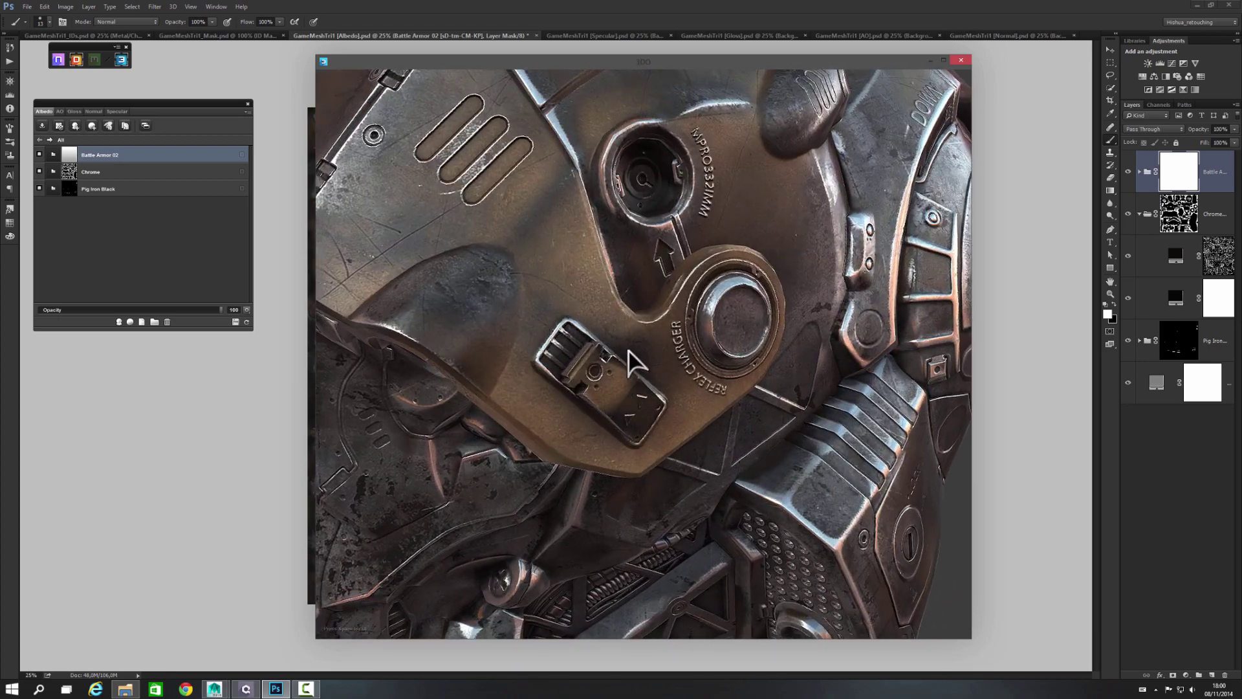
scroll(627, 350, down, 4)
scroll(625, 275, up, 6)
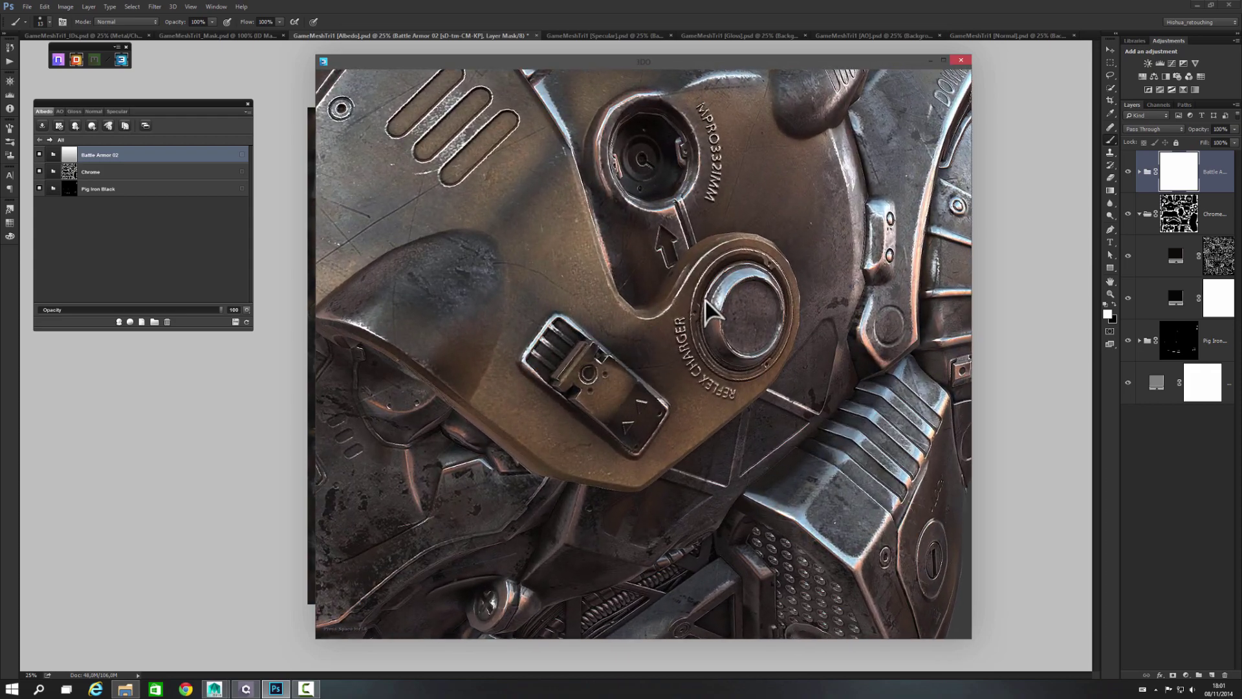
drag(705, 300, 584, 346)
drag(704, 309, 681, 272)
scroll(642, 299, up, 3)
scroll(770, 285, down, 3)
scroll(683, 285, up, 3)
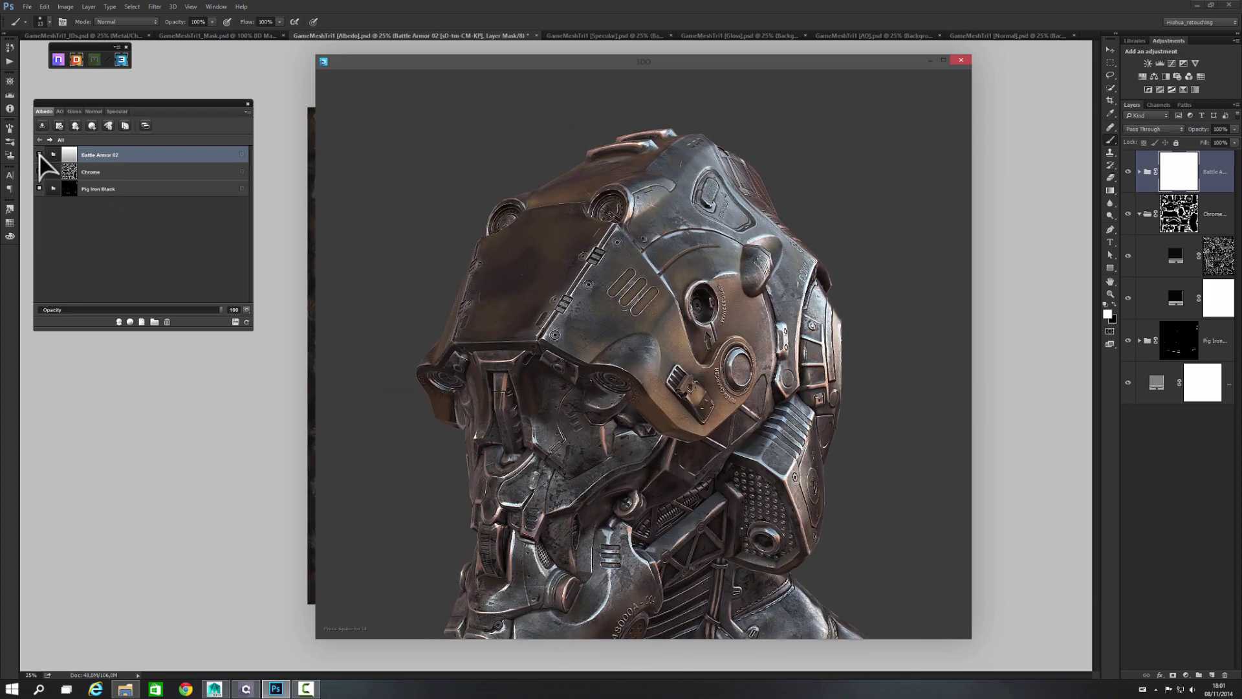
View the ID colour list for Battle Armor 02 and delete that material
click(243, 155)
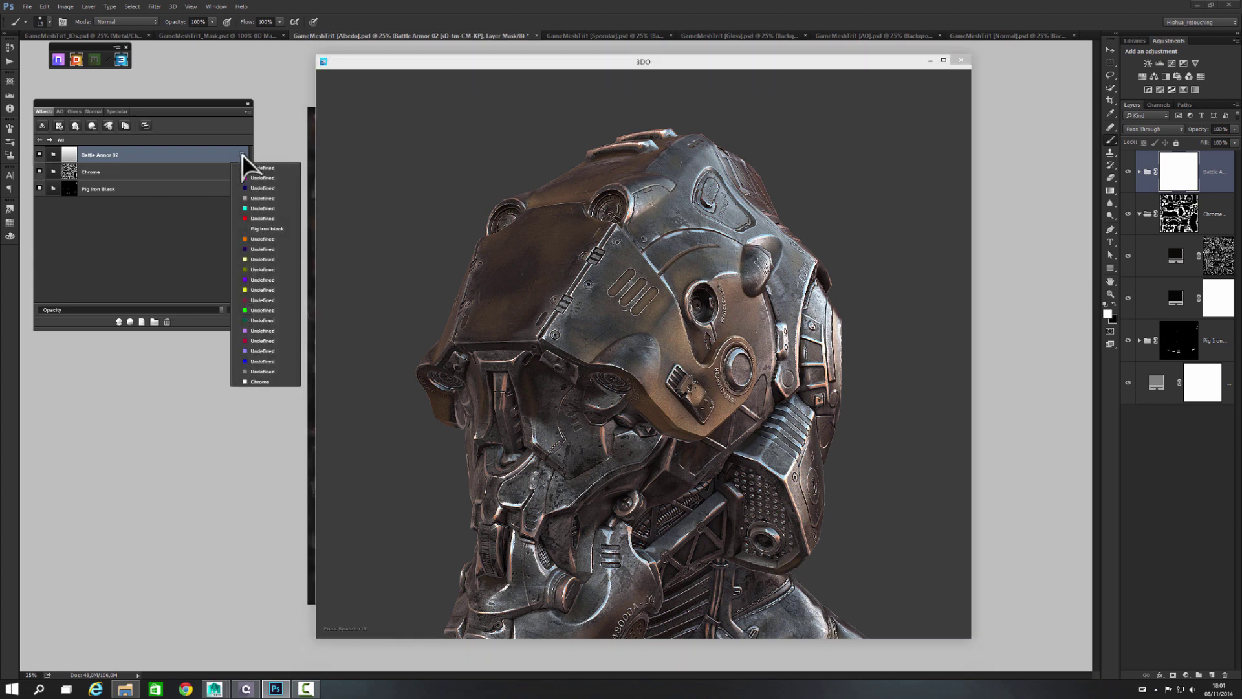
click(38, 155)
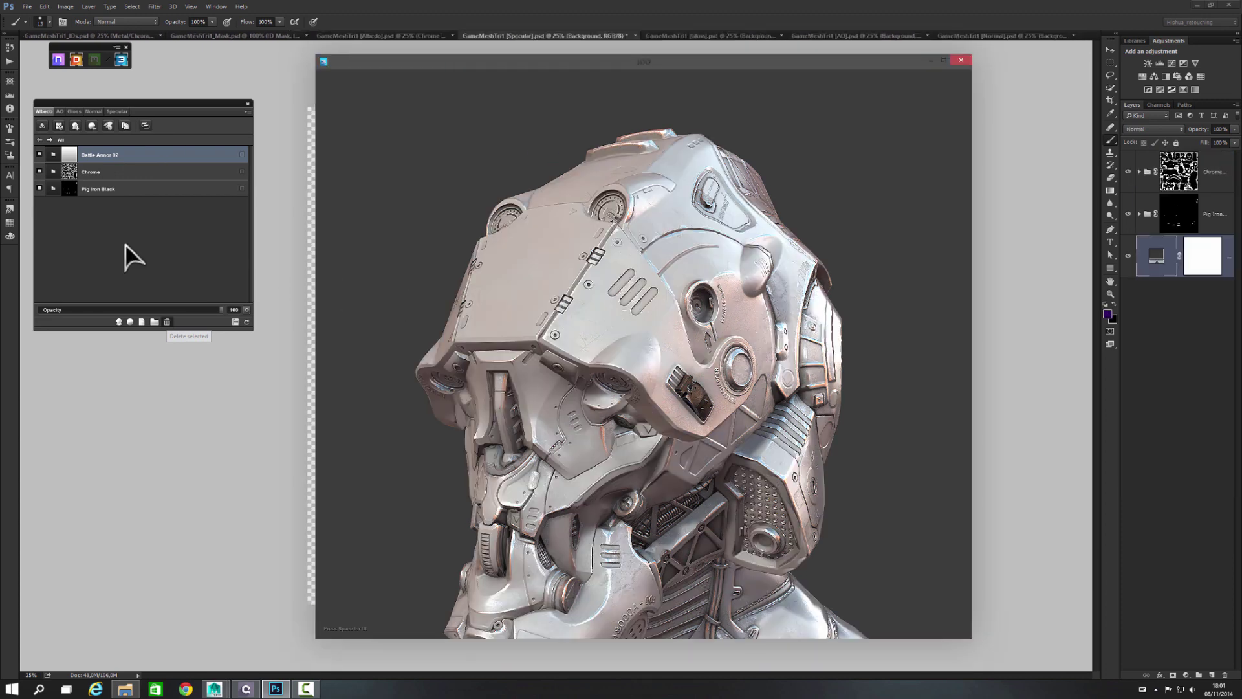
click(167, 322)
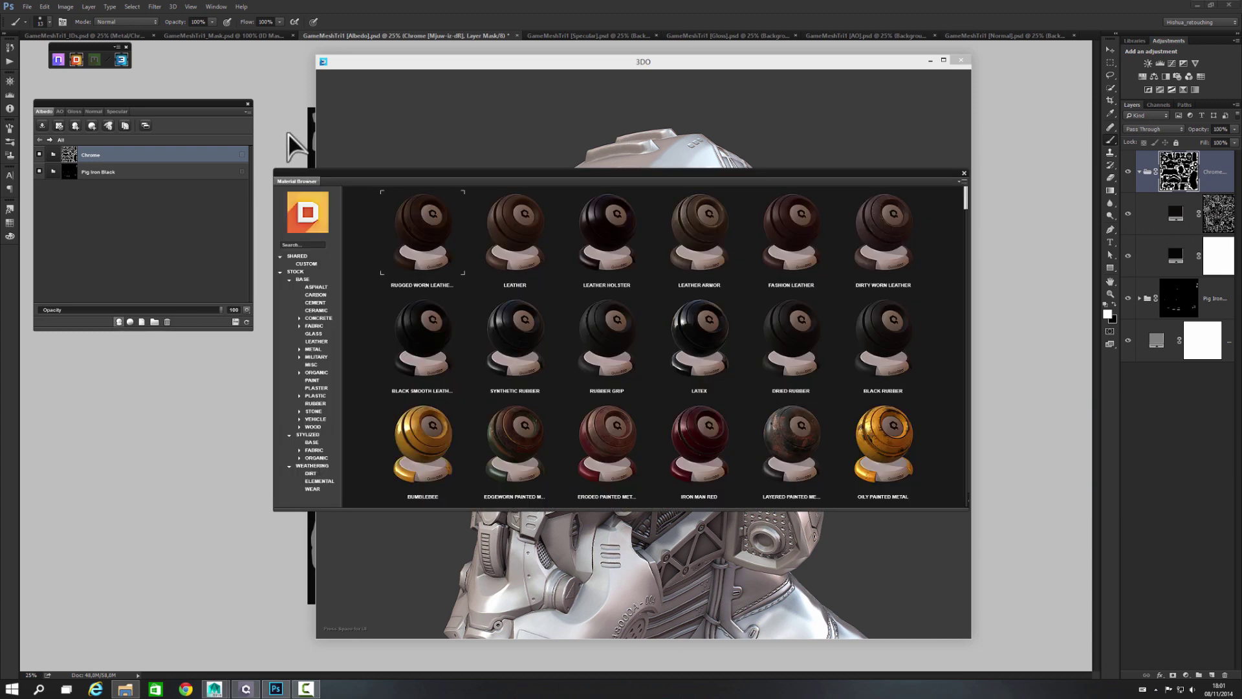
Add the stock Scratched Painted Metal 09 material to the helmet from the material browser
scroll(540, 308, down, 10)
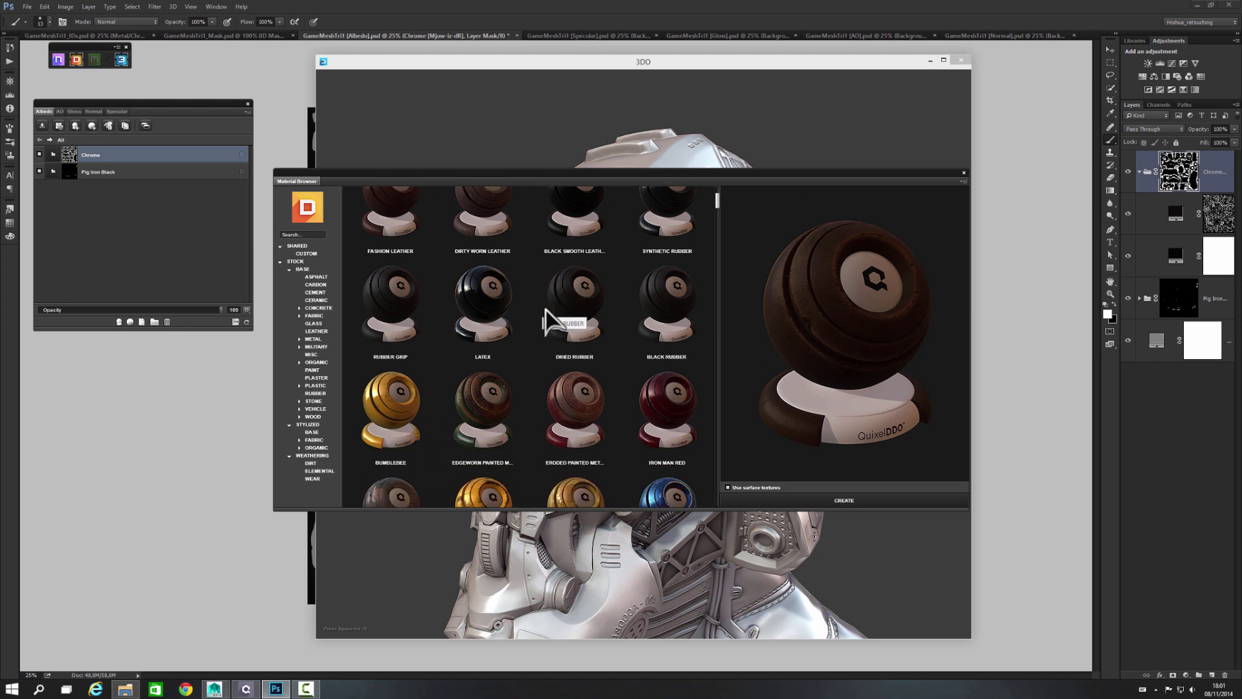
scroll(550, 306, down, 2)
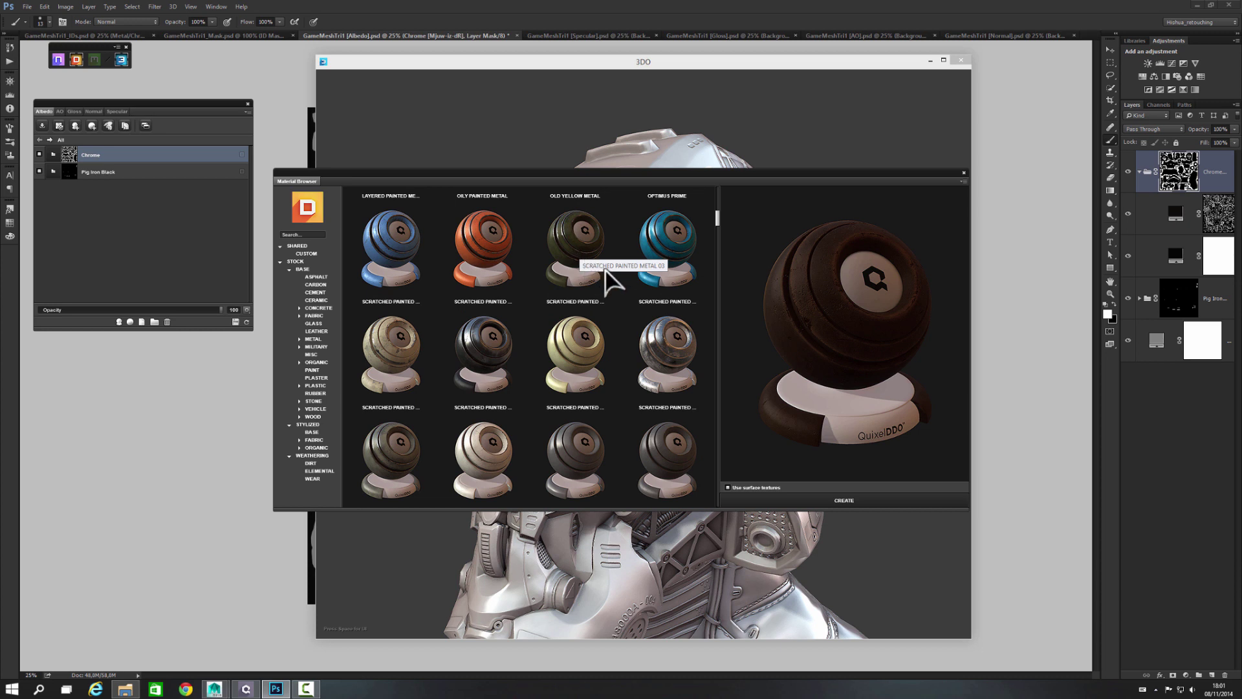
scroll(605, 271, down, 2)
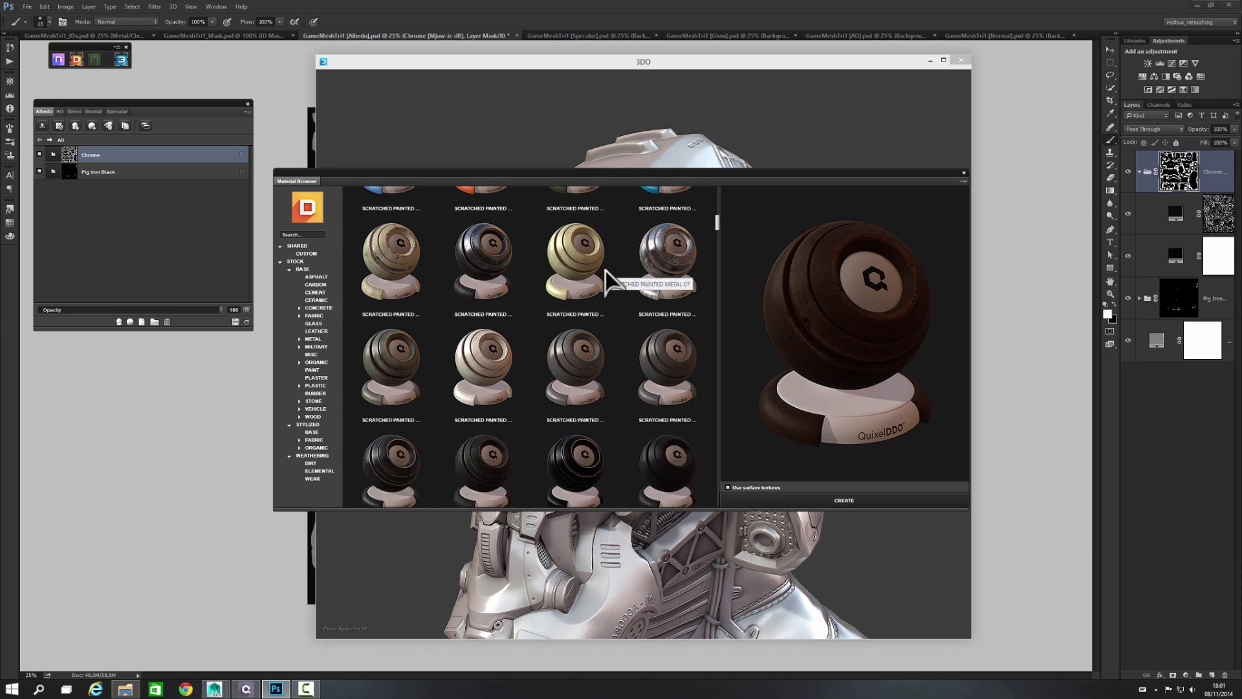
double_click(389, 363)
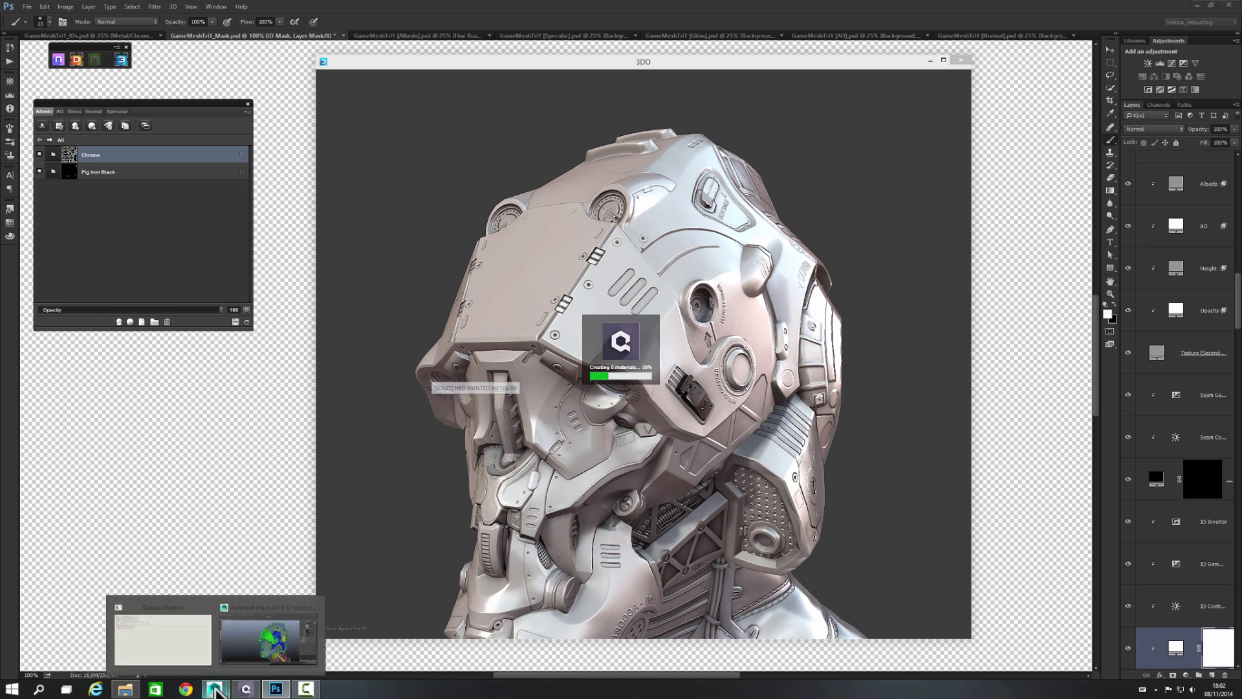
right_click(216, 690)
click(216, 663)
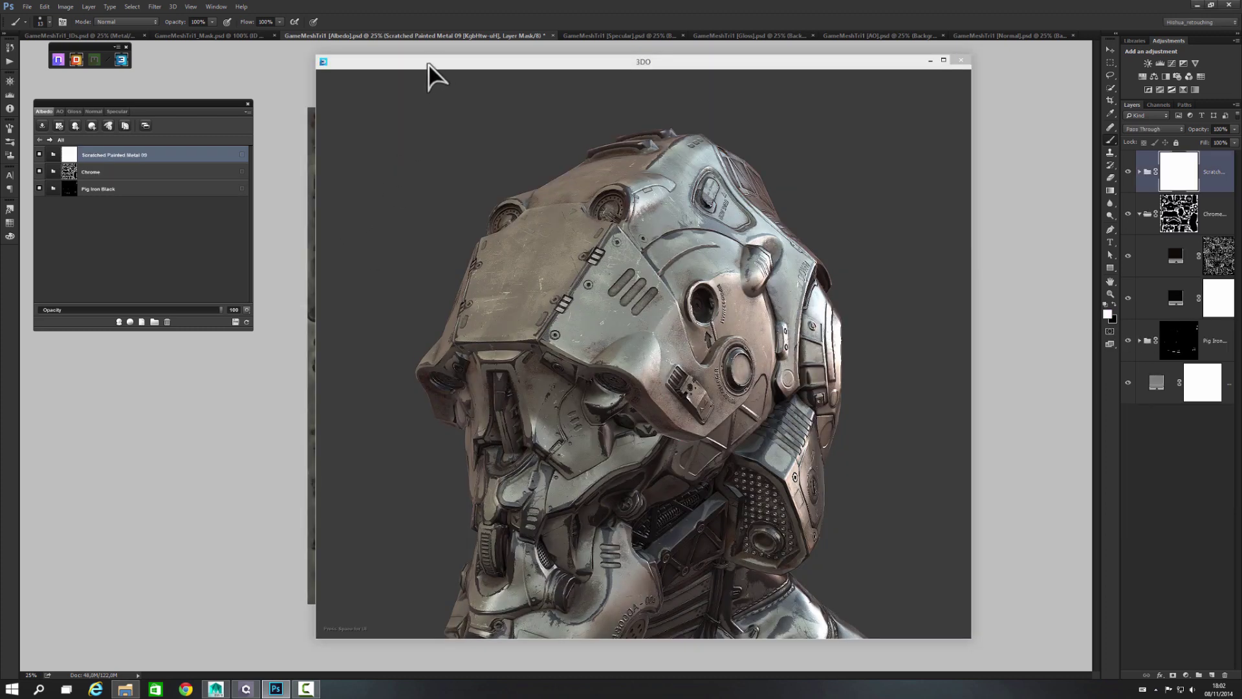
Move the 3DO viewer clear of the albedo canvas and inspect Scratched Painted Metal 09 on the helmet
drag(429, 65, 681, 84)
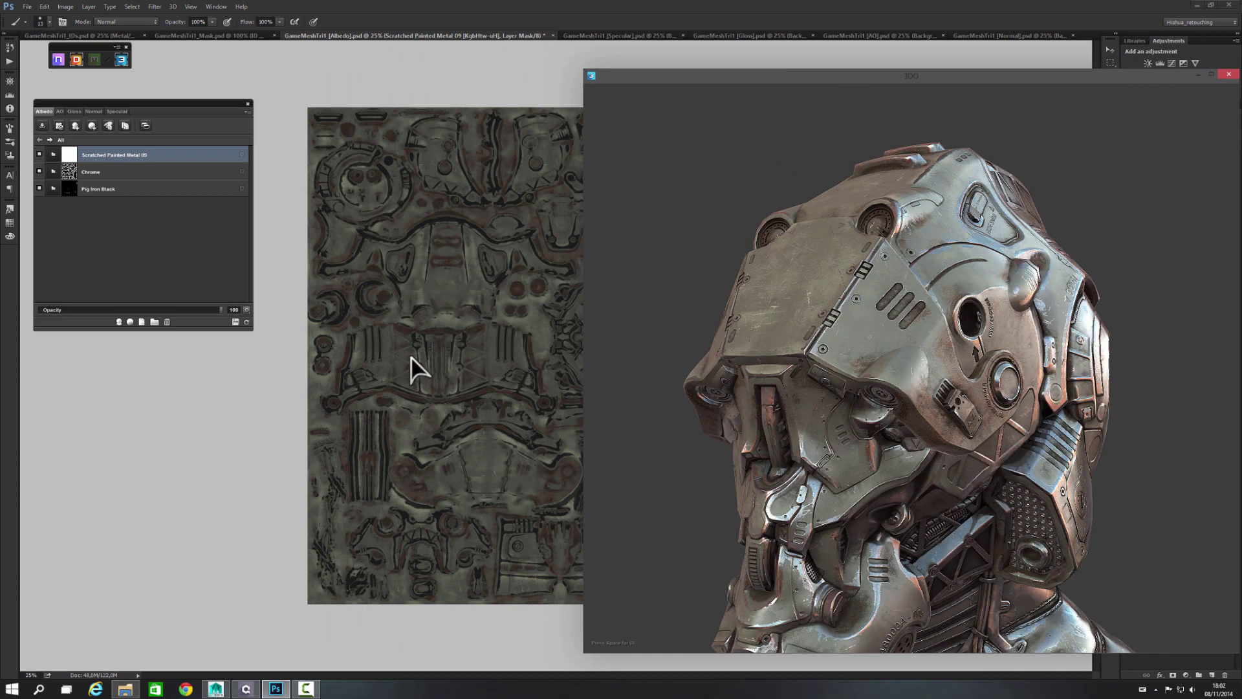
drag(964, 79, 864, 51)
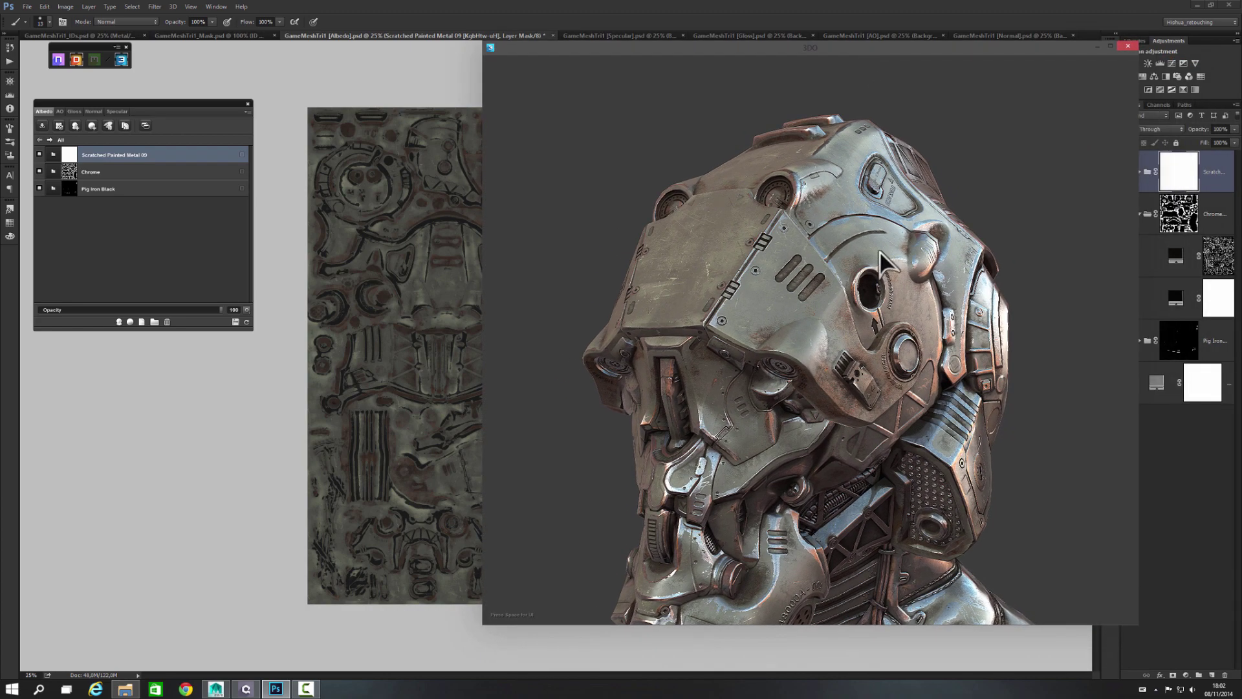
scroll(844, 320, down, 3)
drag(822, 300, 694, 270)
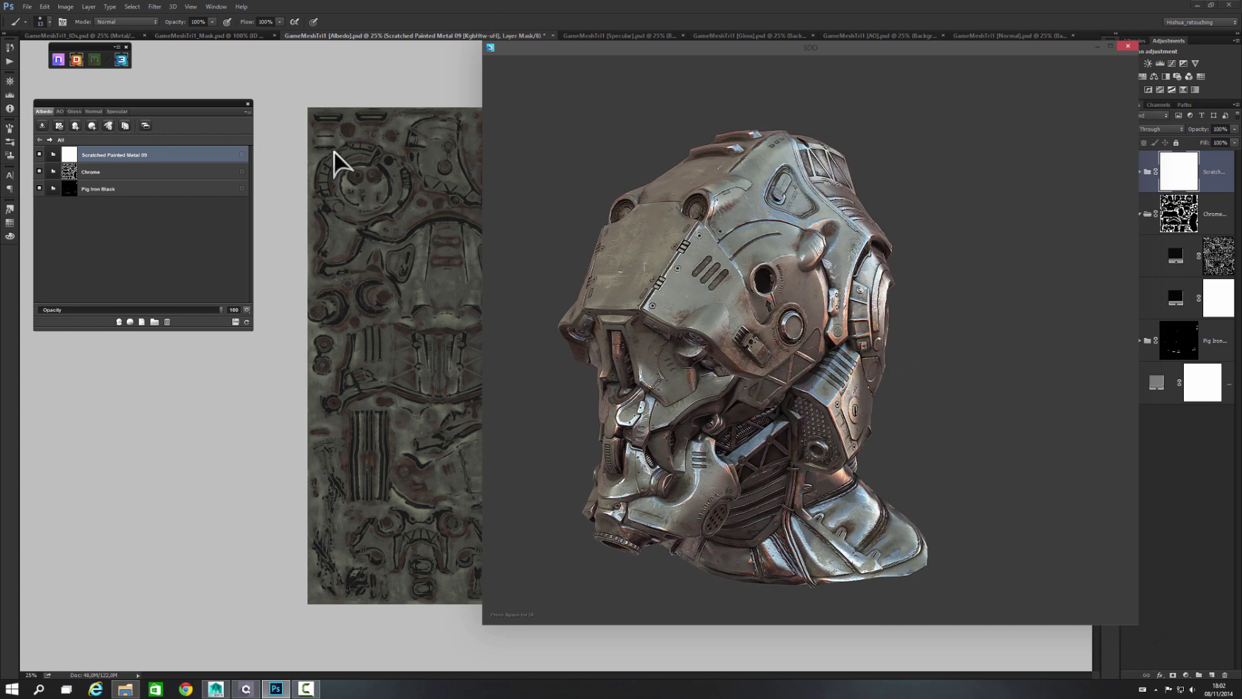
Set the DDO preview resolution to Sixteenth and inspect the helmet from the side
click(247, 111)
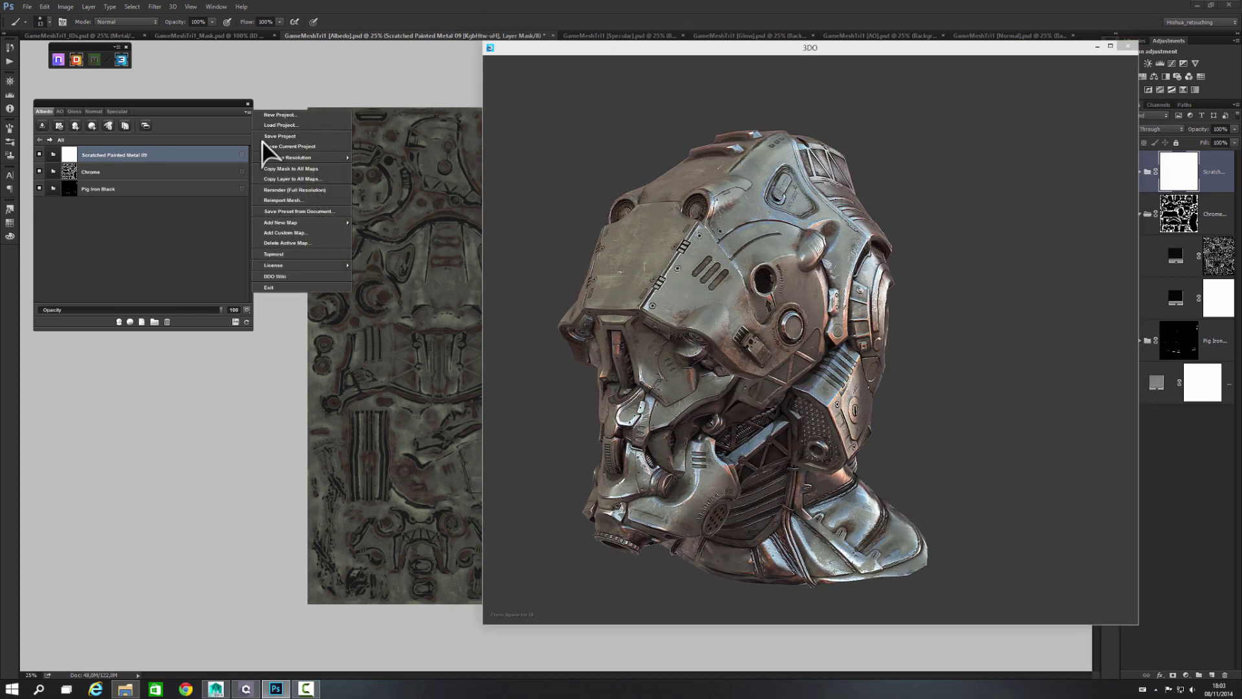
mouse_move(310, 157)
click(397, 200)
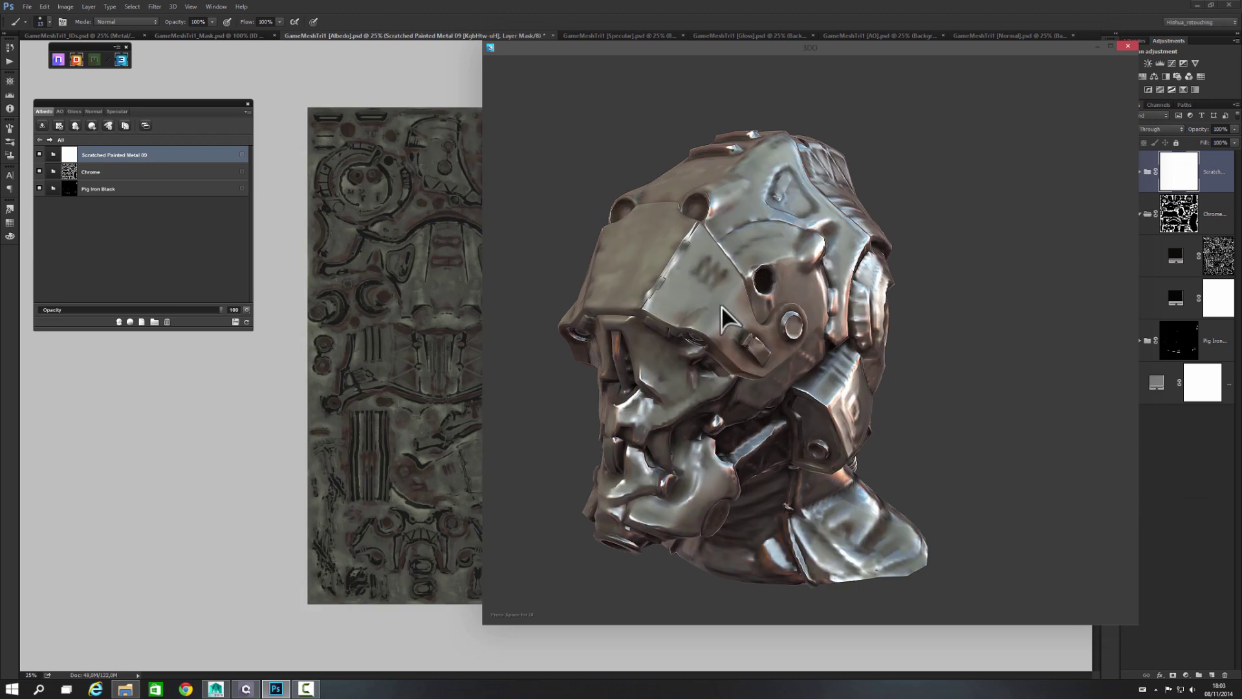
drag(721, 305, 747, 278)
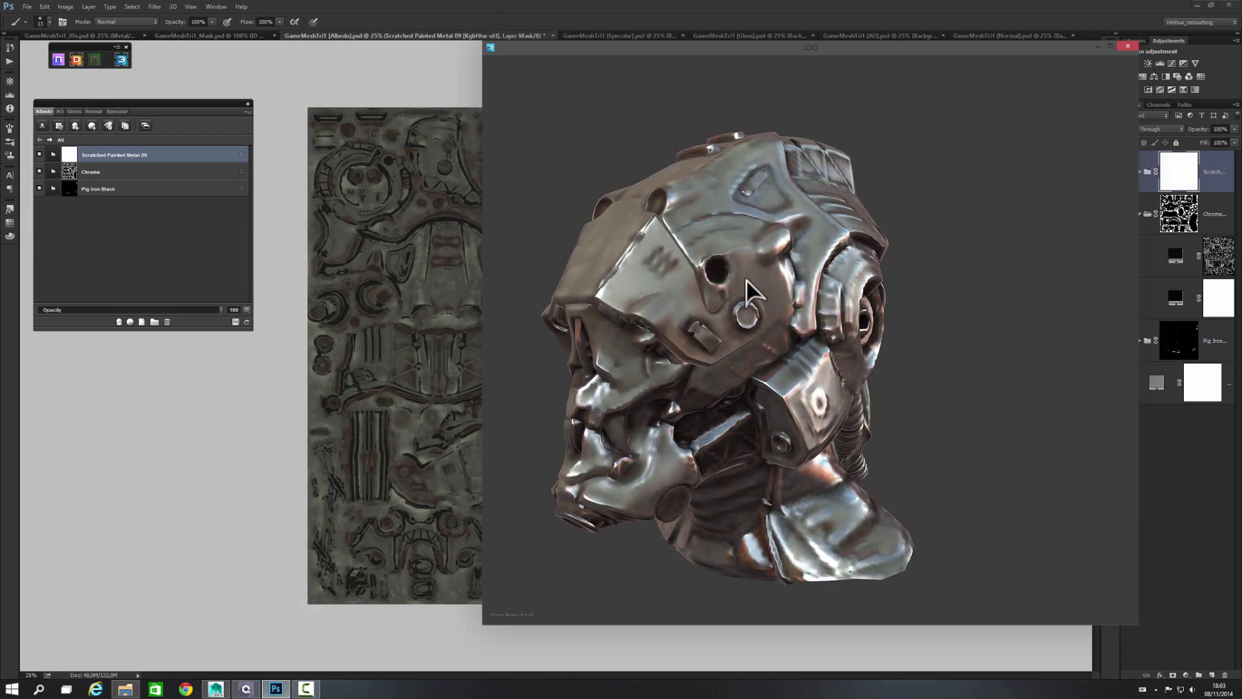
Set the DDO preview resolution to Full and inspect the helmet from the front and side
click(250, 113)
mouse_move(291, 157)
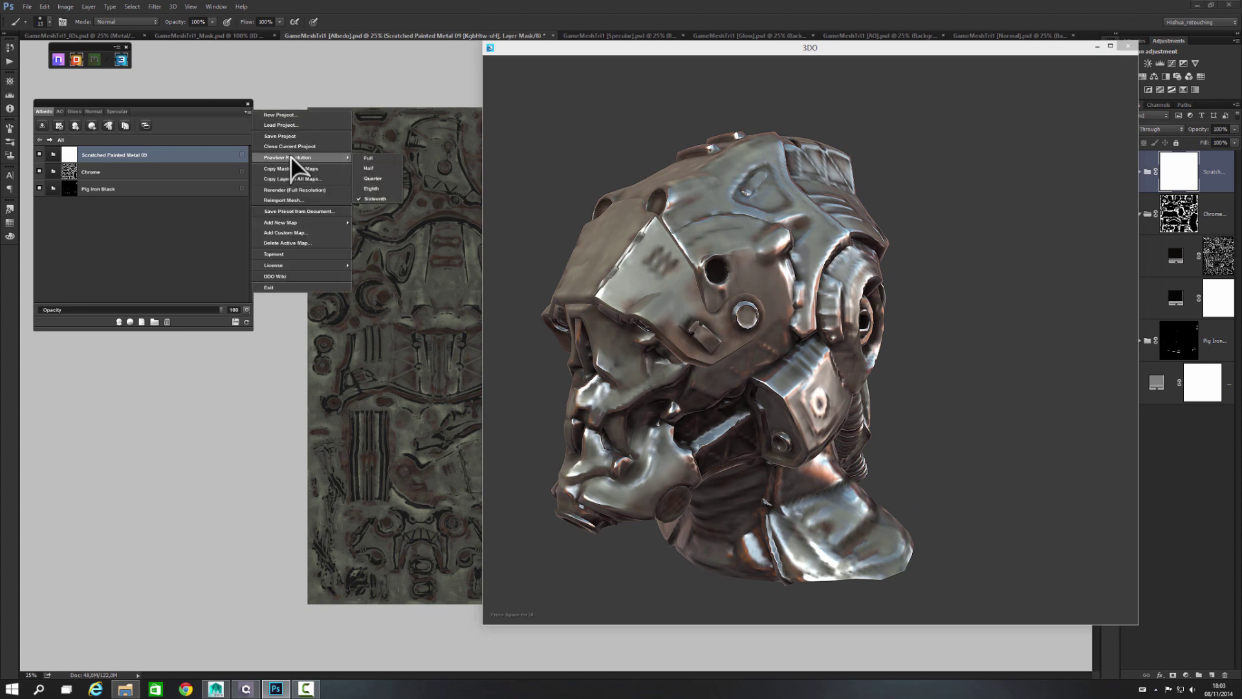
click(380, 159)
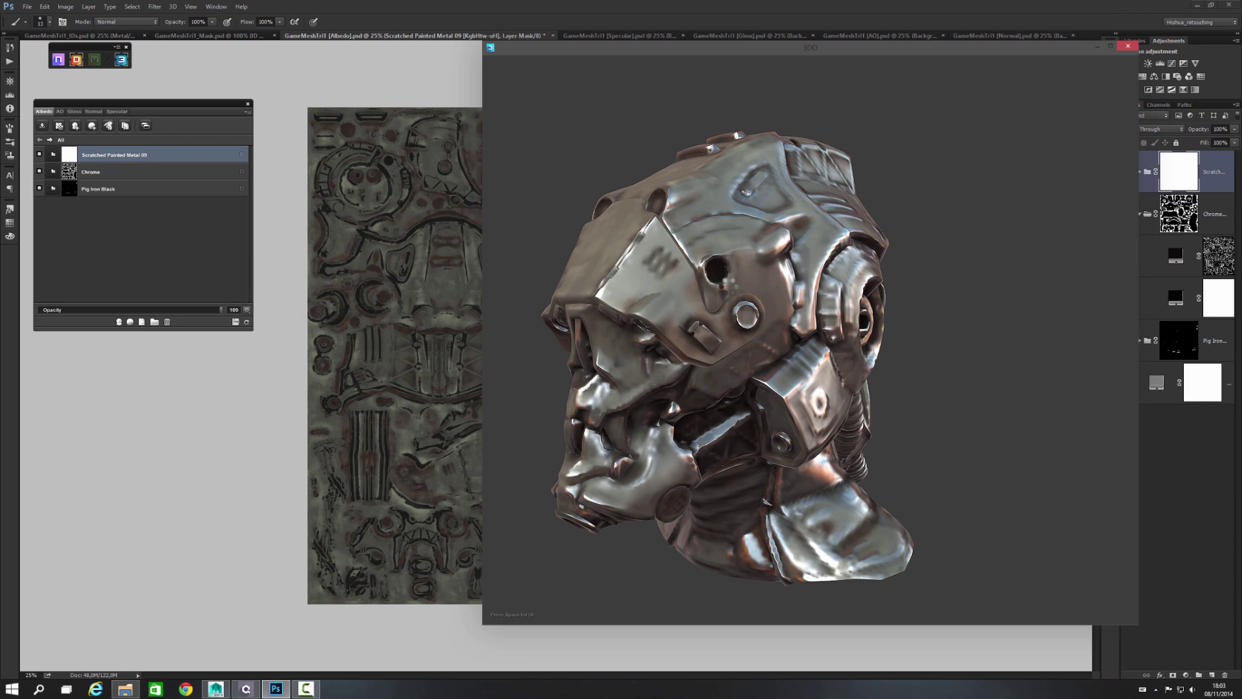
drag(651, 286, 723, 282)
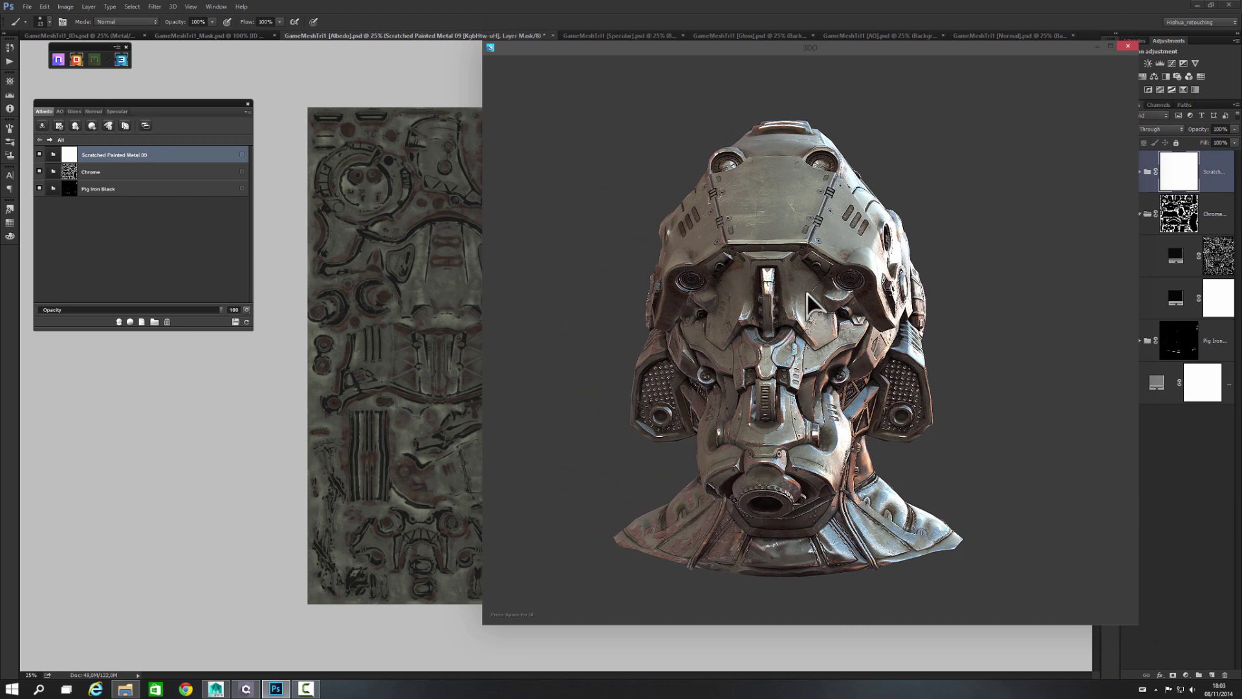
drag(809, 296, 811, 336)
scroll(758, 324, up, 3)
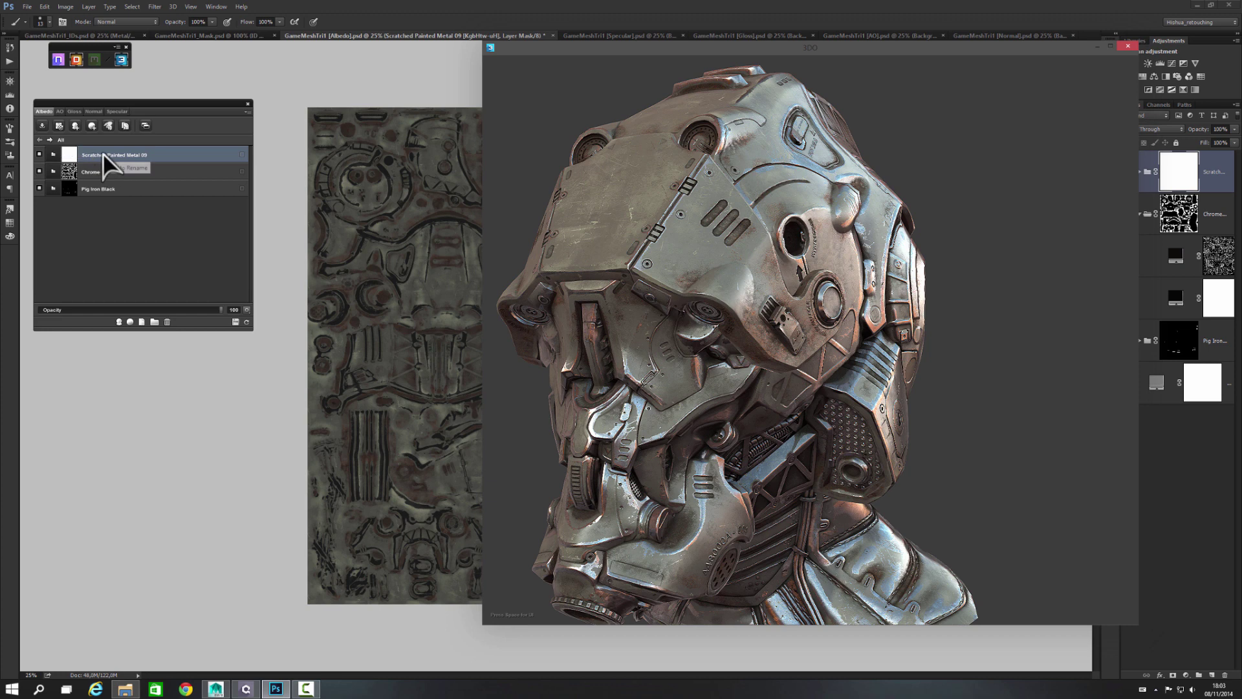
Open the Scratched Painted Metal 09 group's layers and darken the Paint layer's colour to #23241e
click(52, 141)
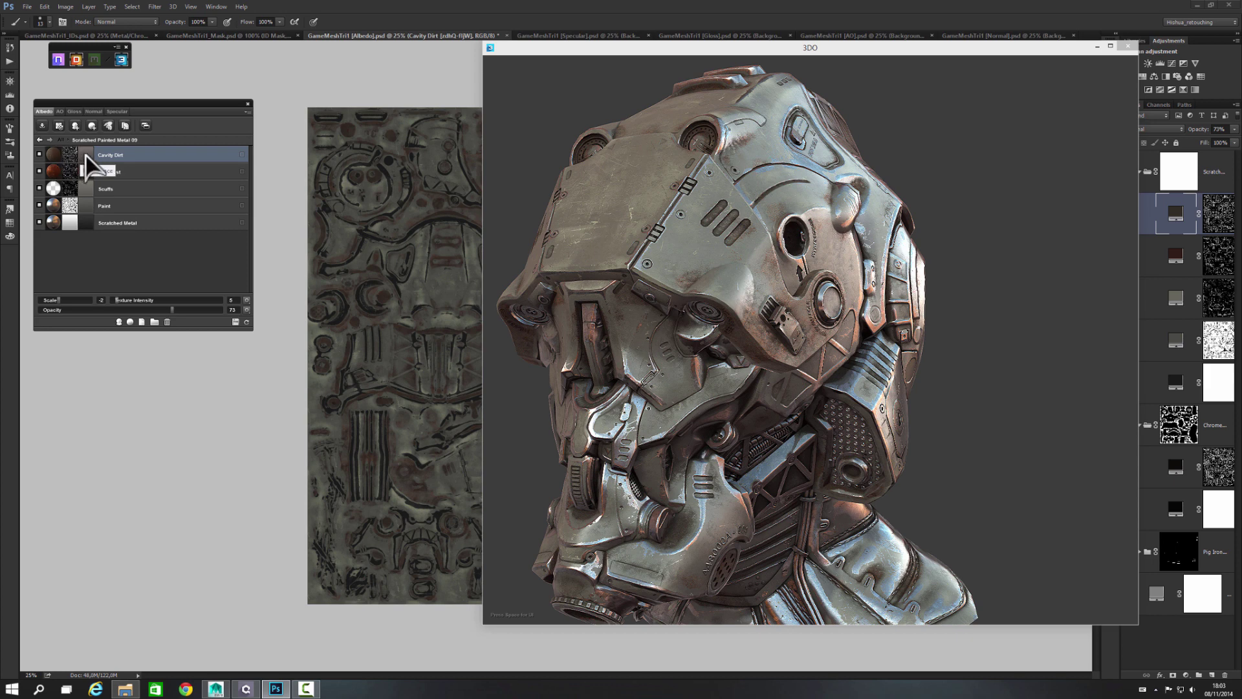
double_click(87, 204)
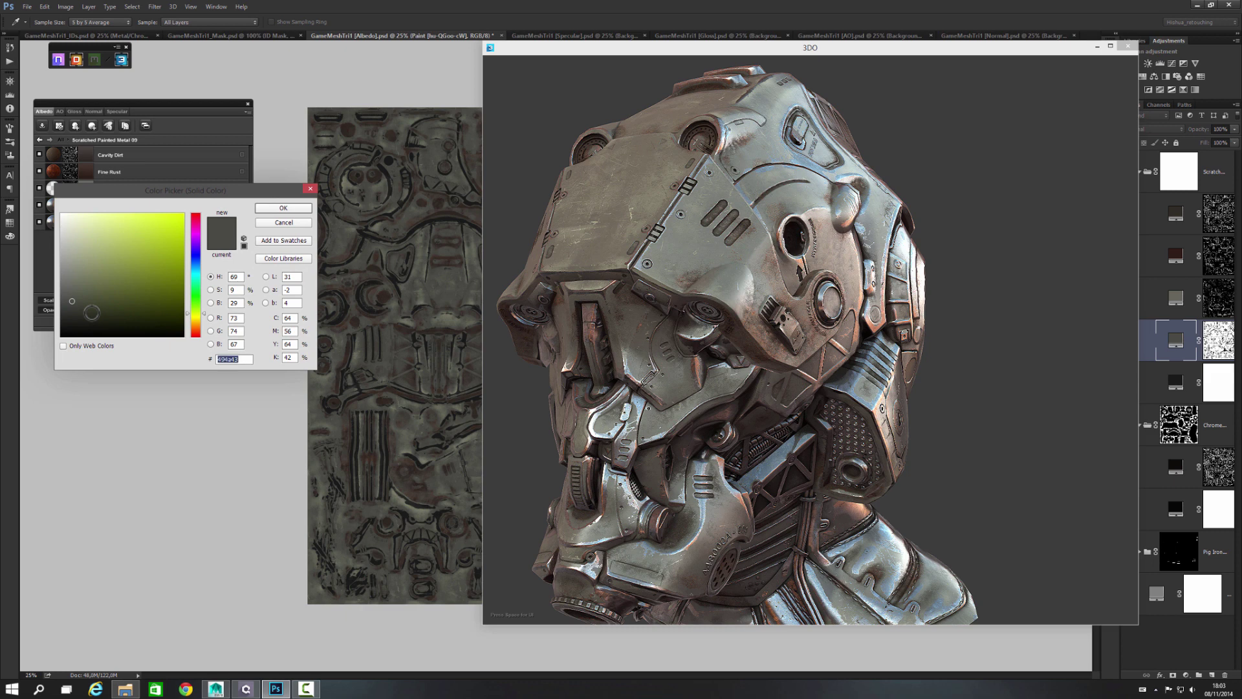
click(91, 313)
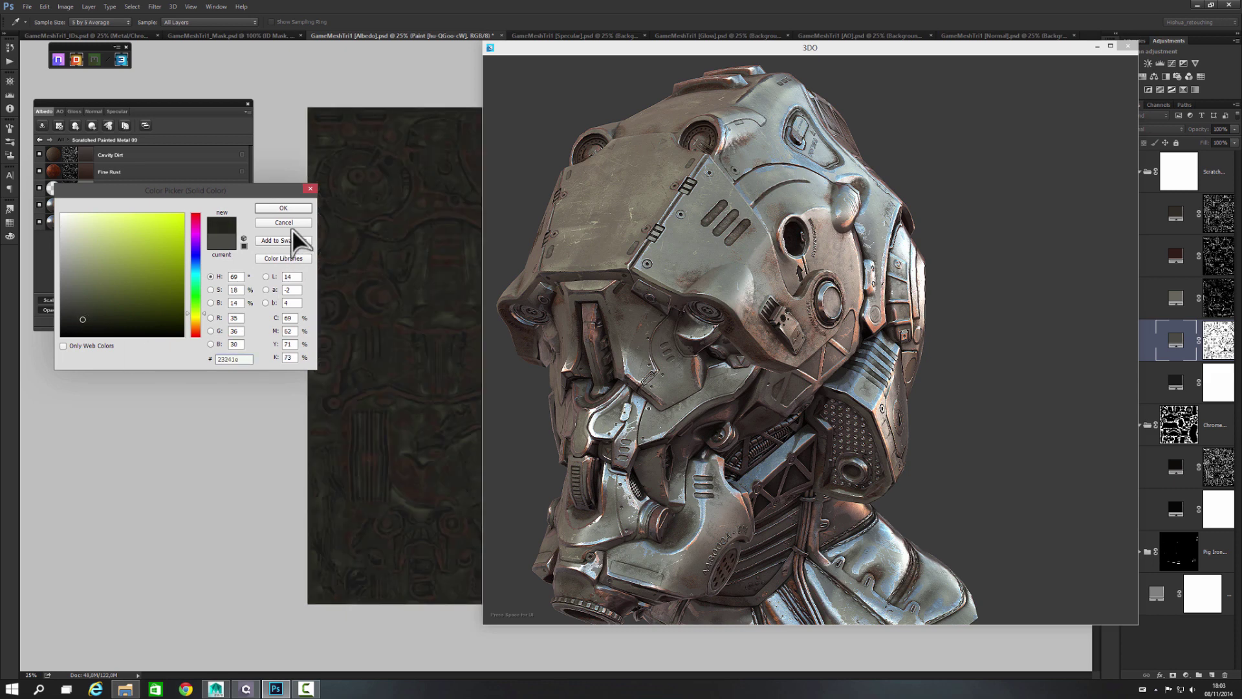
click(288, 208)
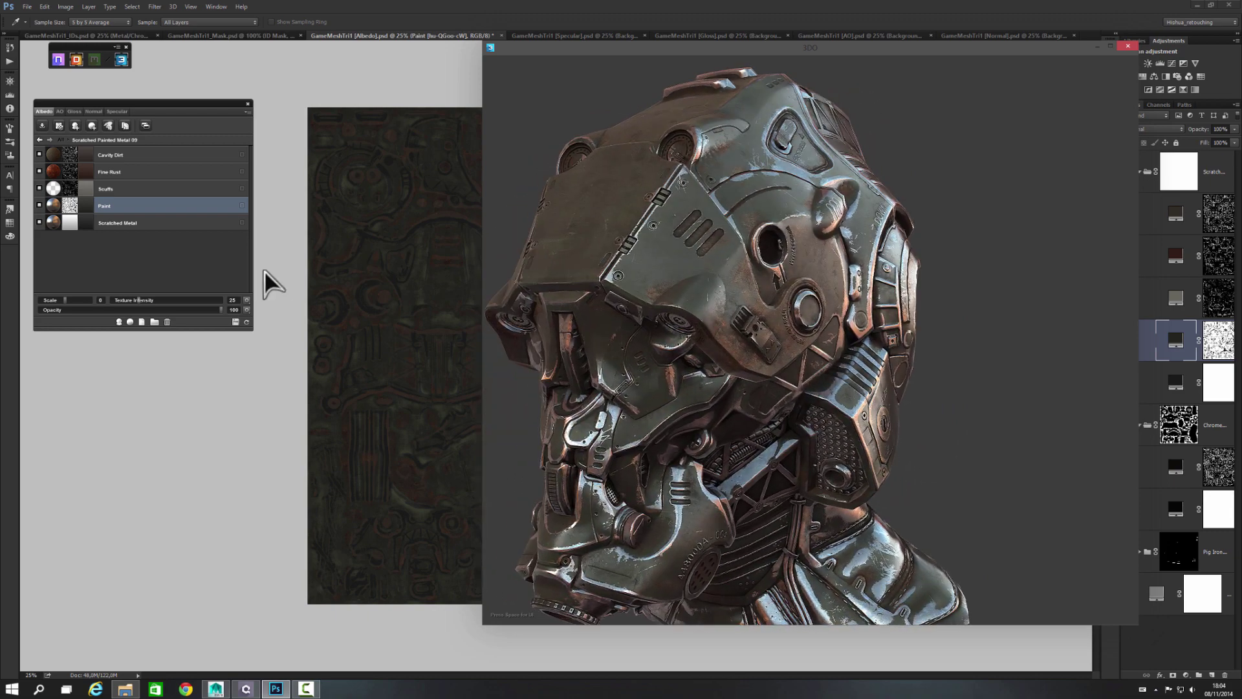
Set the Paint layer's colour to a more neutral #252522 and inspect the darkened helmet up close in 3DO
click(88, 203)
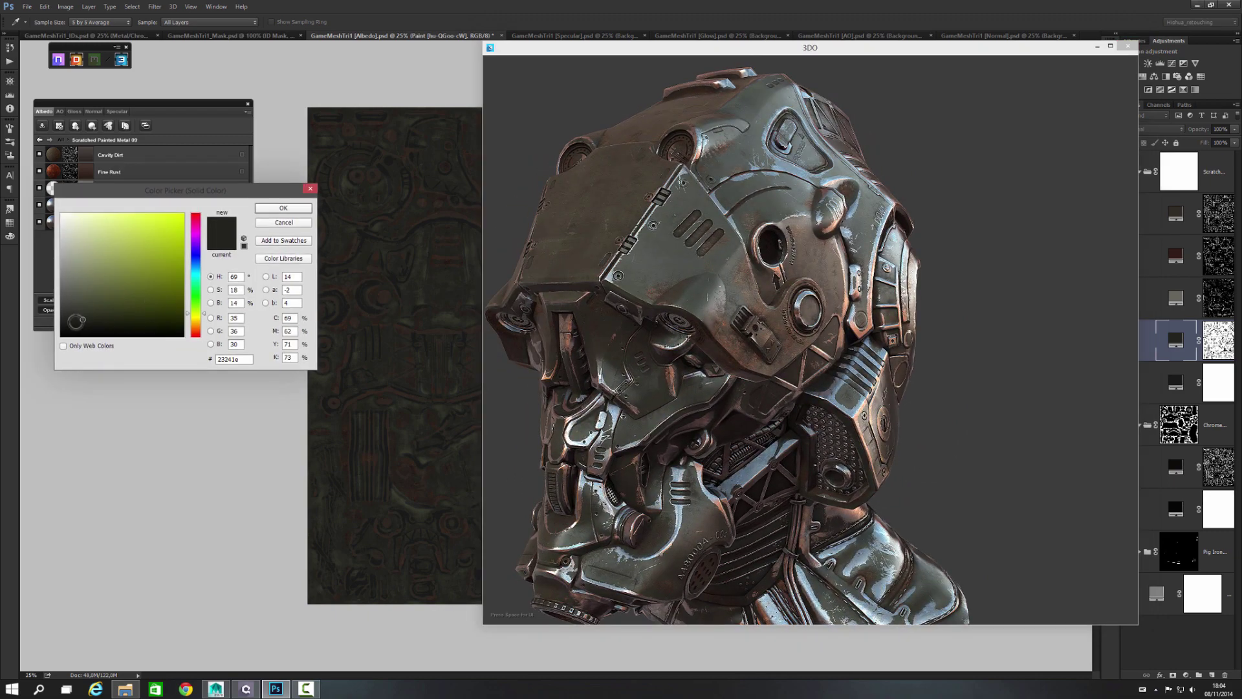
drag(82, 319, 70, 319)
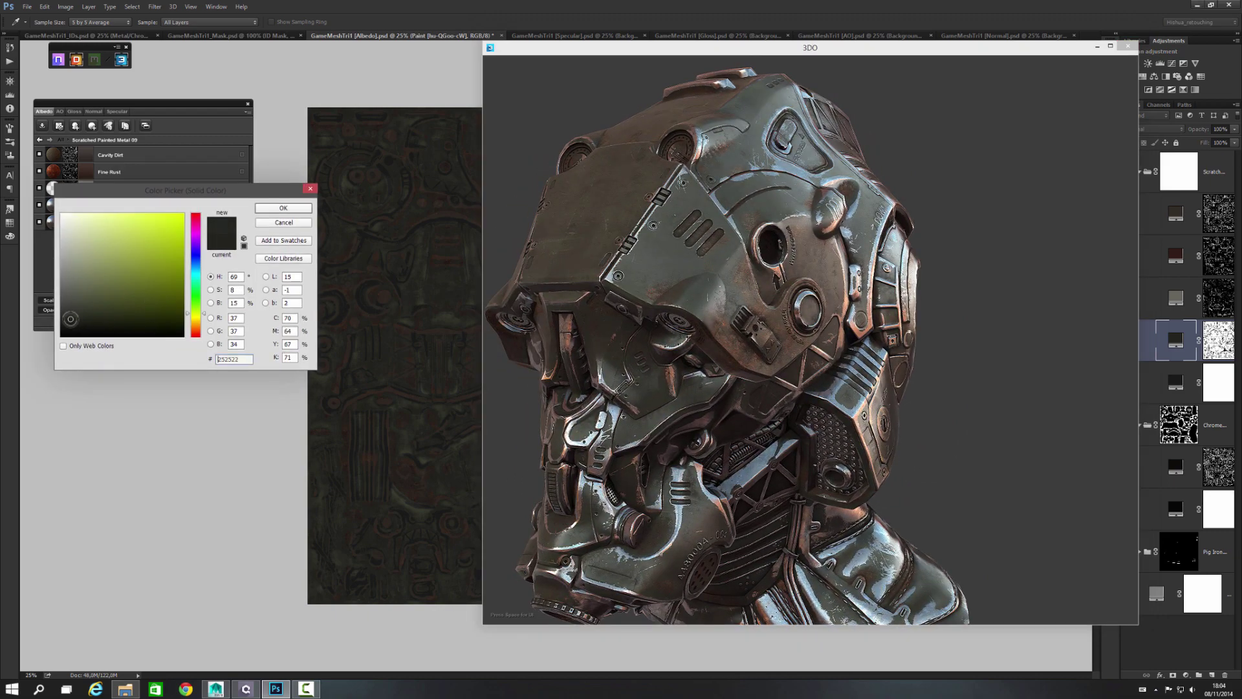
click(283, 207)
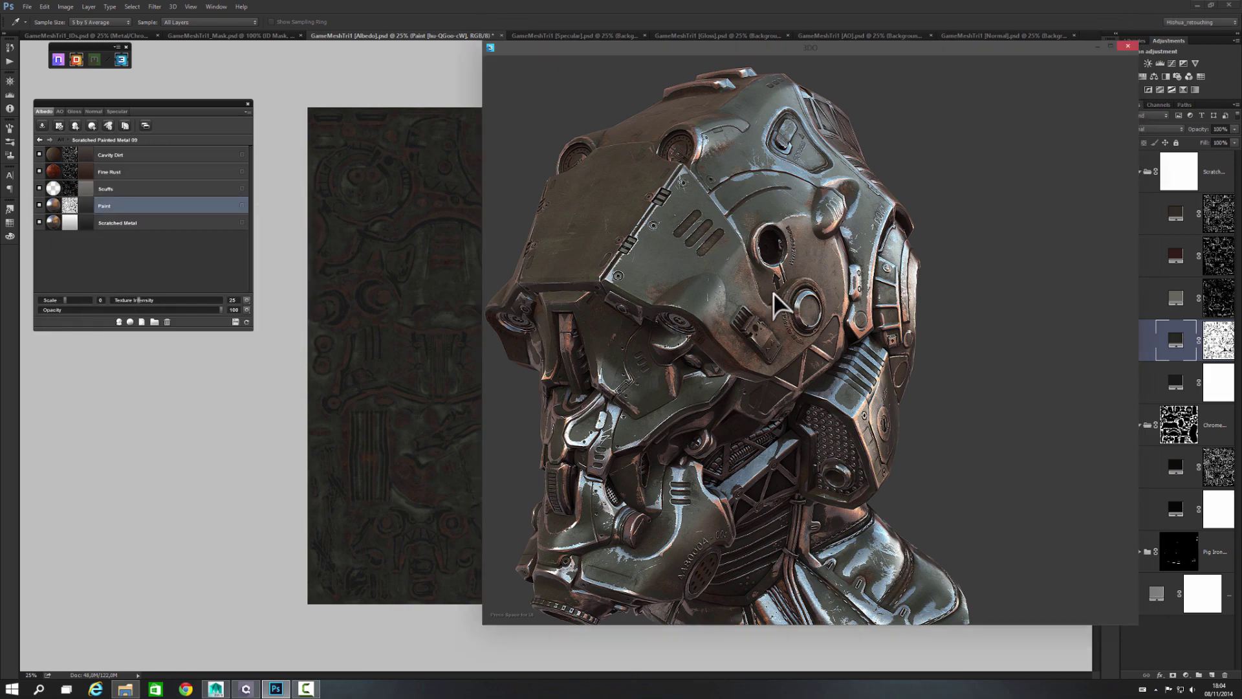
drag(701, 283, 873, 294)
scroll(873, 295, up, 10)
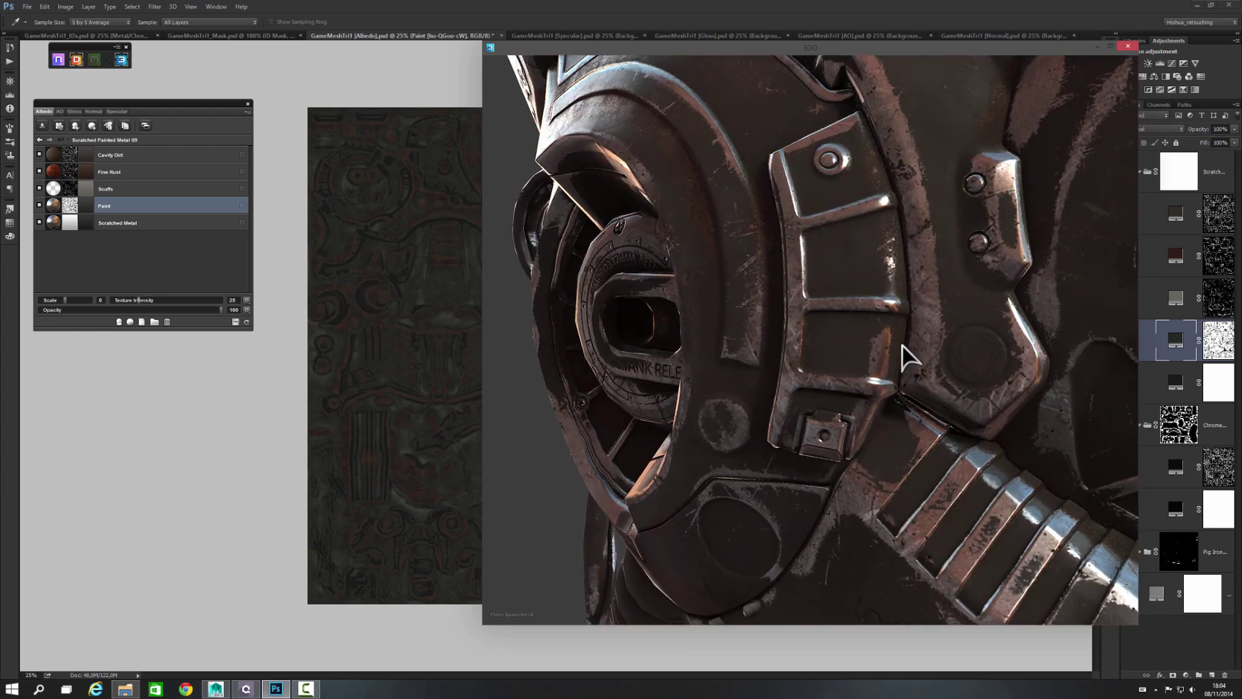
scroll(903, 348, down, 5)
drag(901, 355, 776, 315)
scroll(832, 339, down, 5)
Add the stock Gun Metal Black 01 material to the blue material ID region on the helmet's side
key(i)
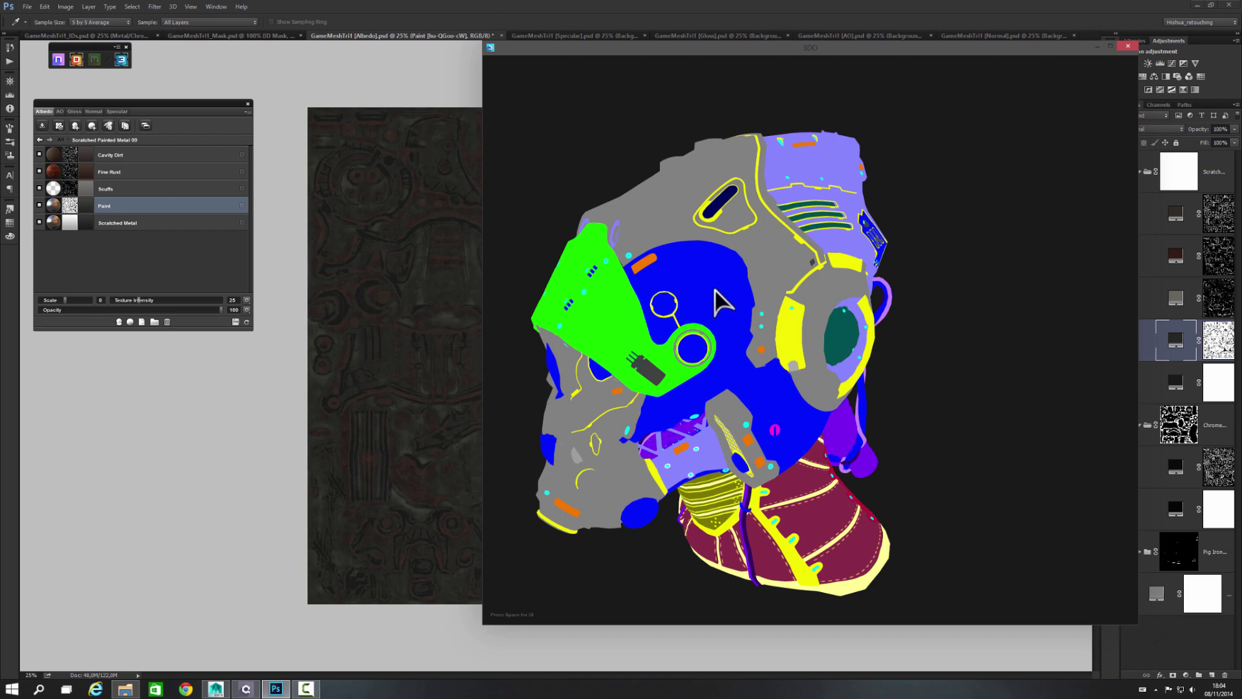
key(i)
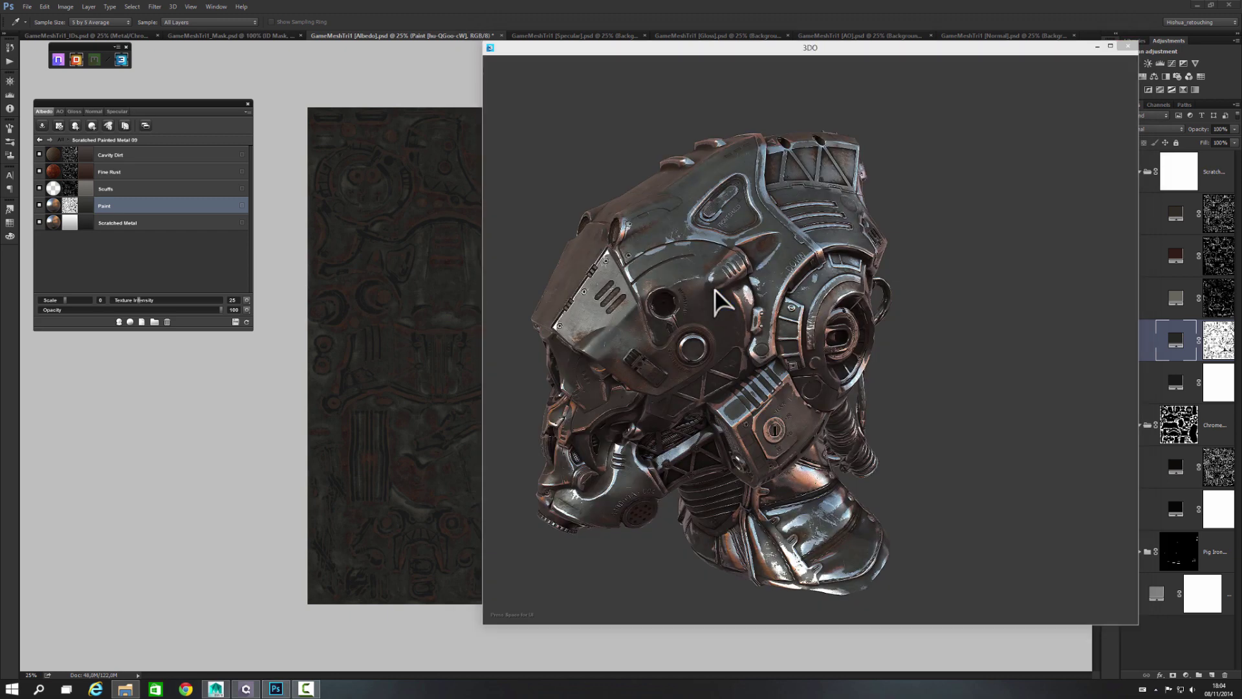
click(472, 322)
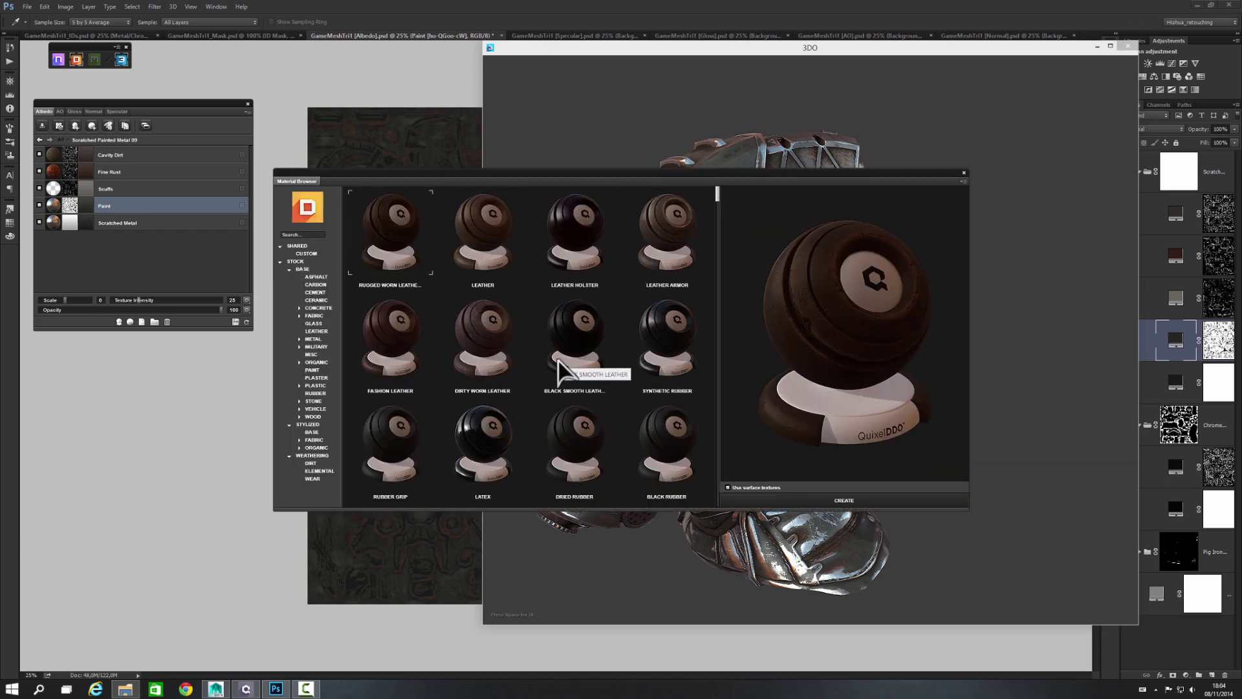
scroll(559, 372, down, 3)
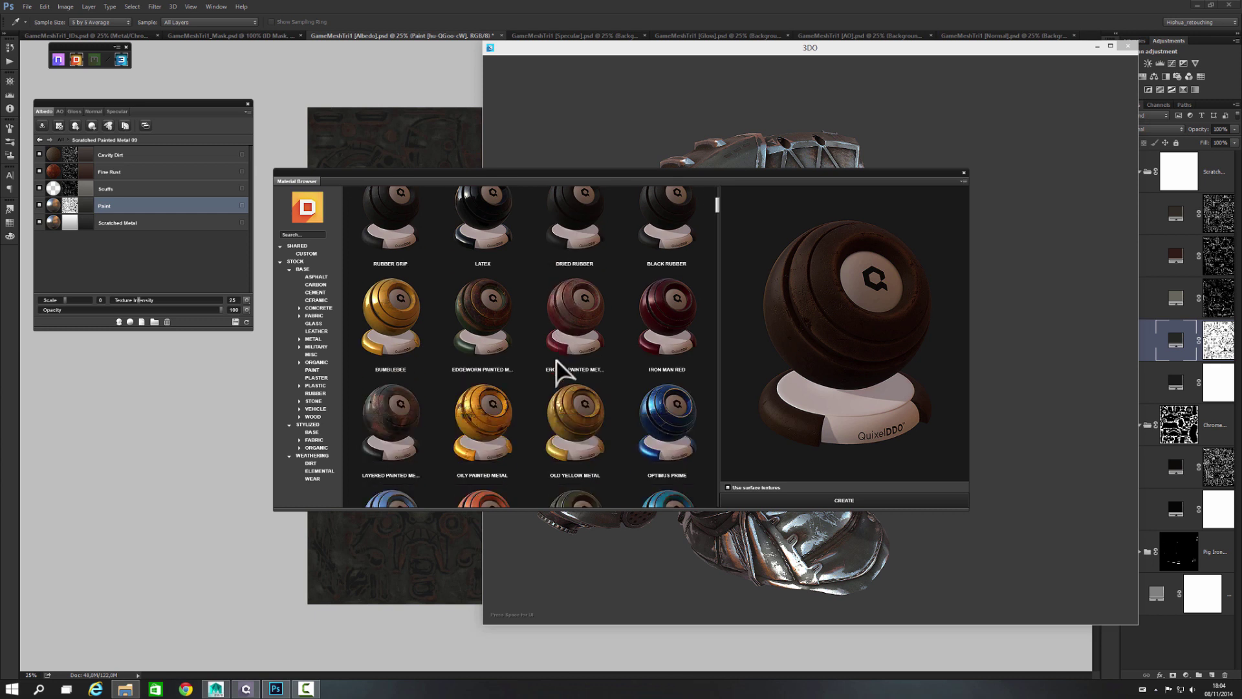
scroll(559, 372, down, 4)
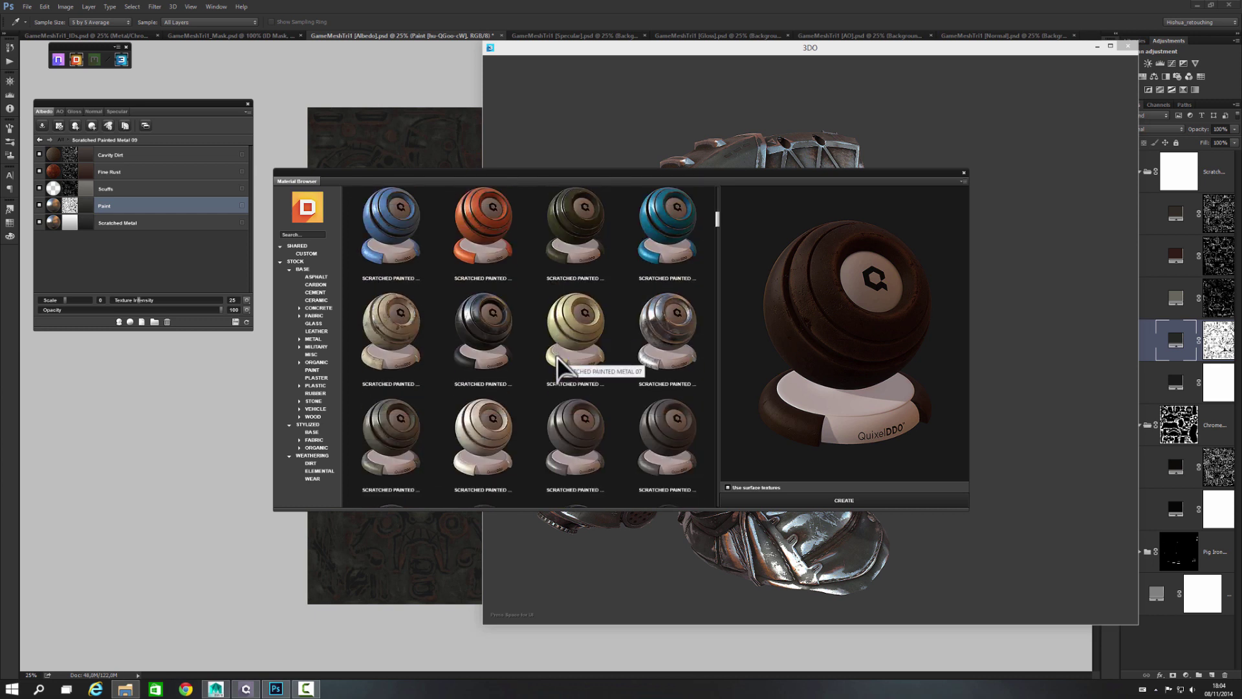
scroll(559, 372, down, 1)
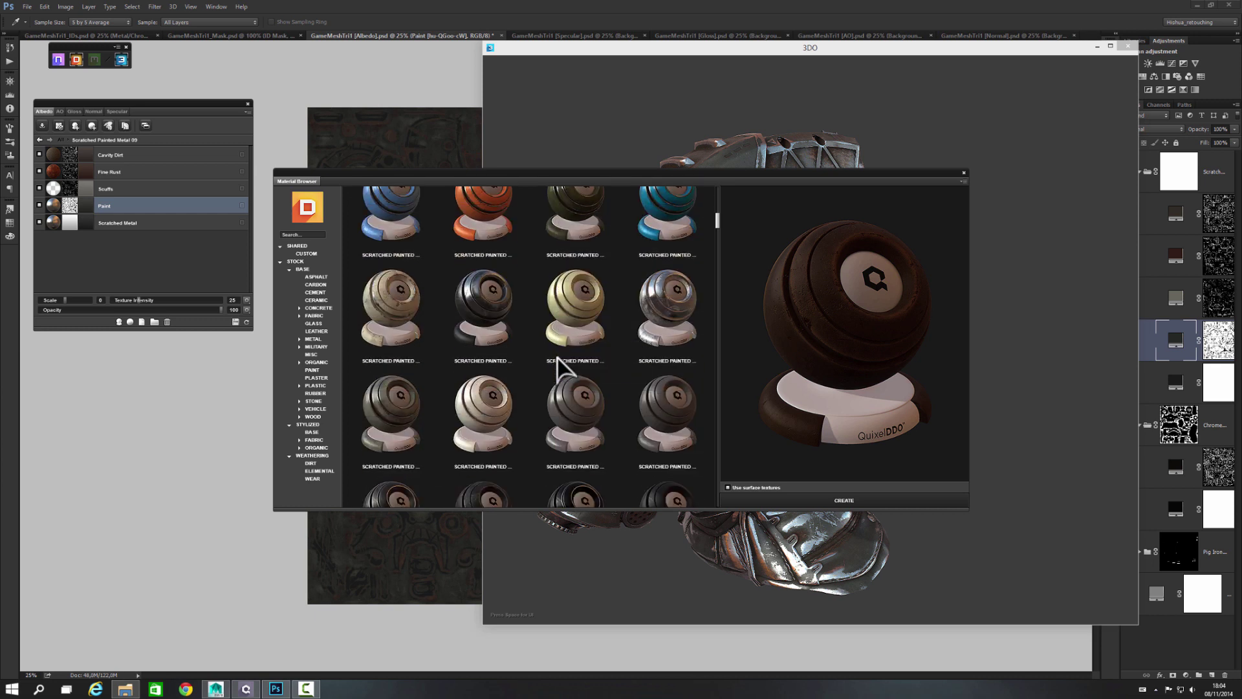
scroll(559, 372, down, 3)
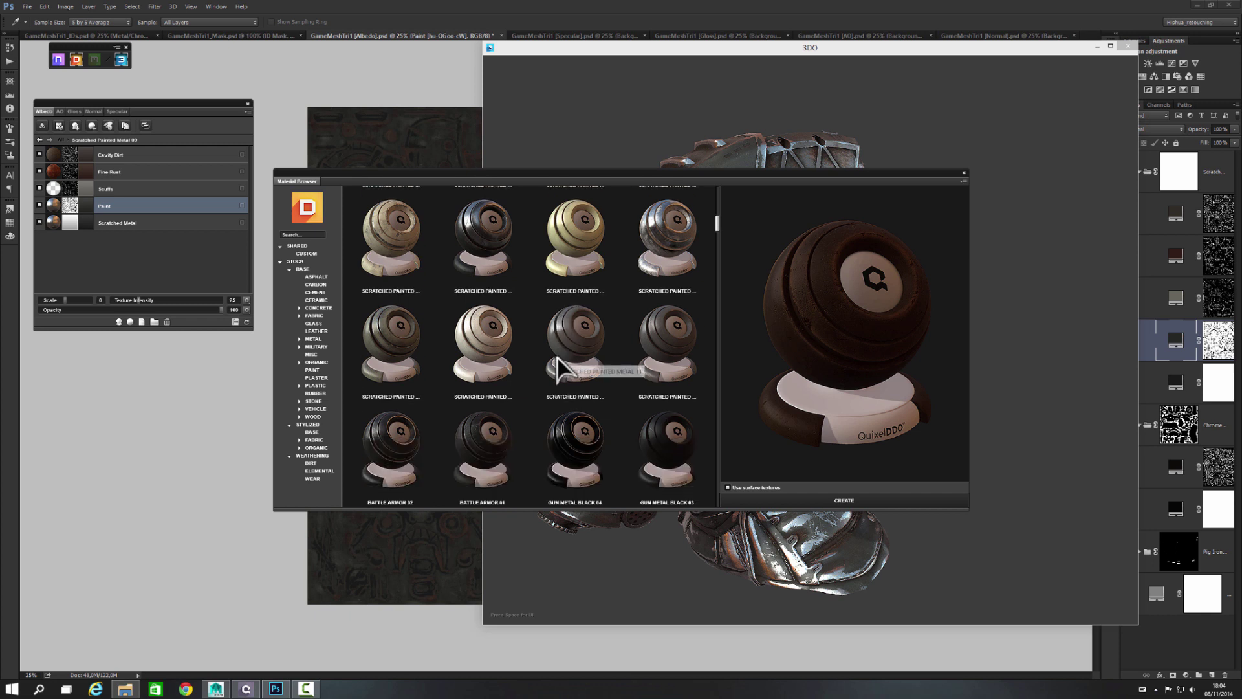
scroll(558, 358, down, 3)
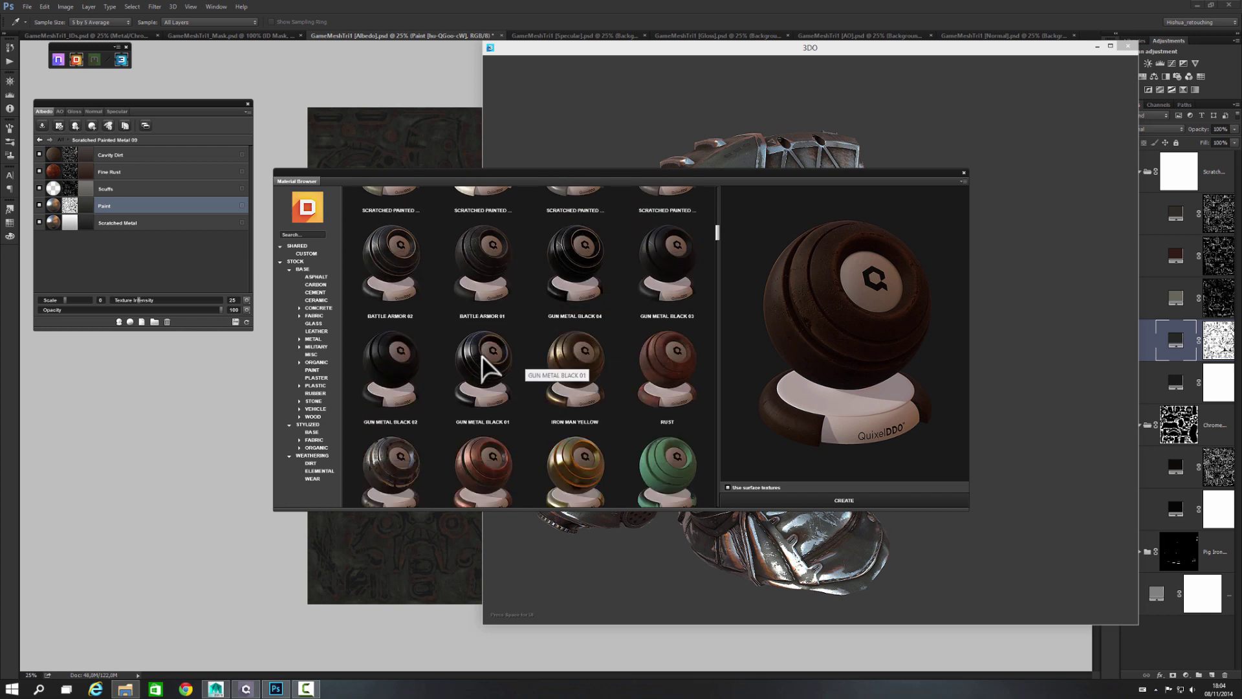
double_click(482, 368)
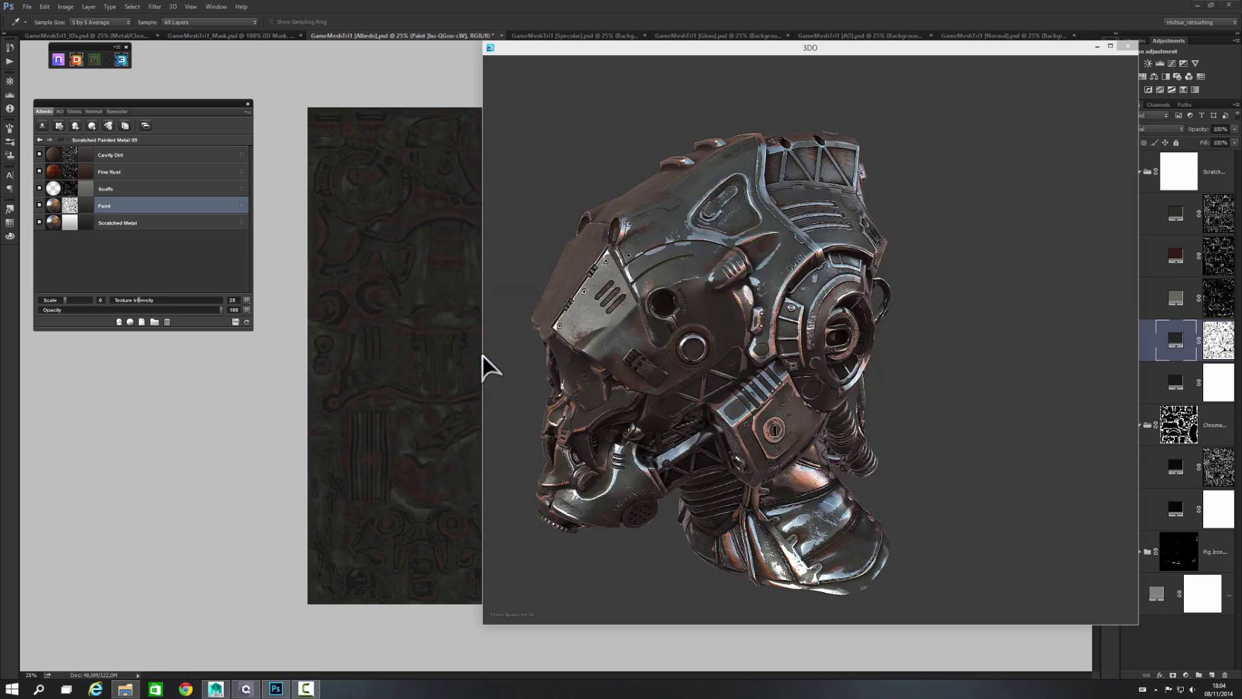
click(606, 380)
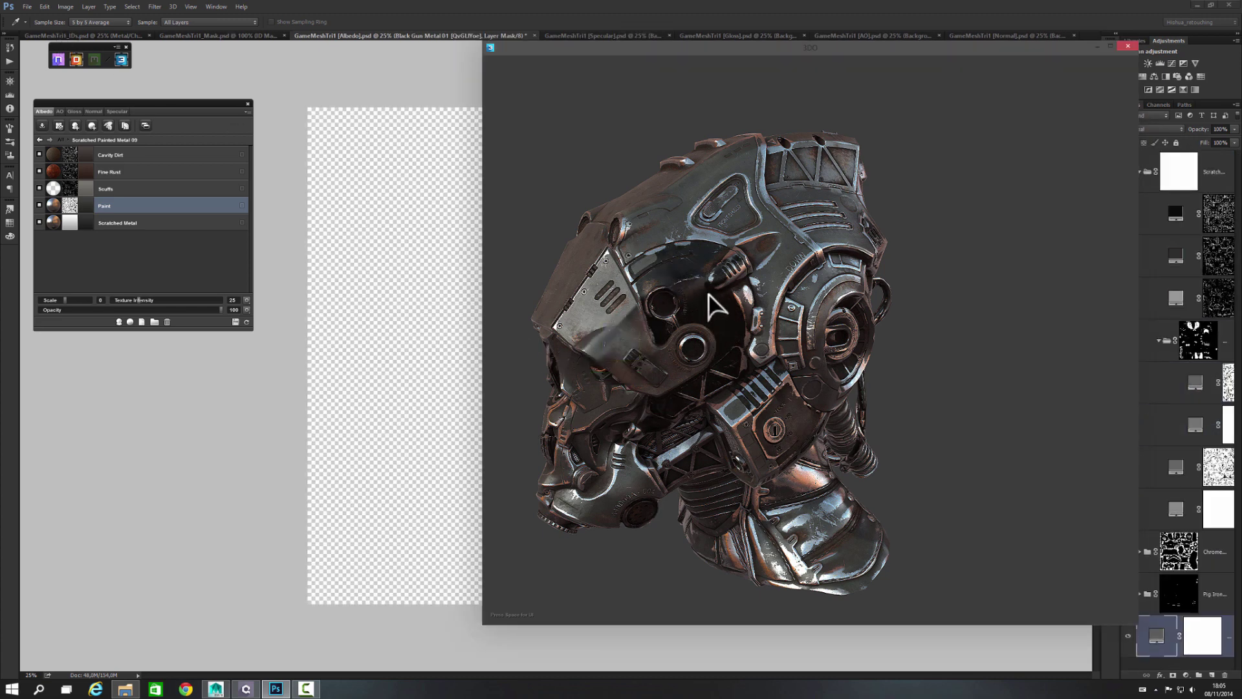
Inspect the black gun metal parts on the full albedo canvas and up close in the 3DO viewer
drag(710, 304, 670, 230)
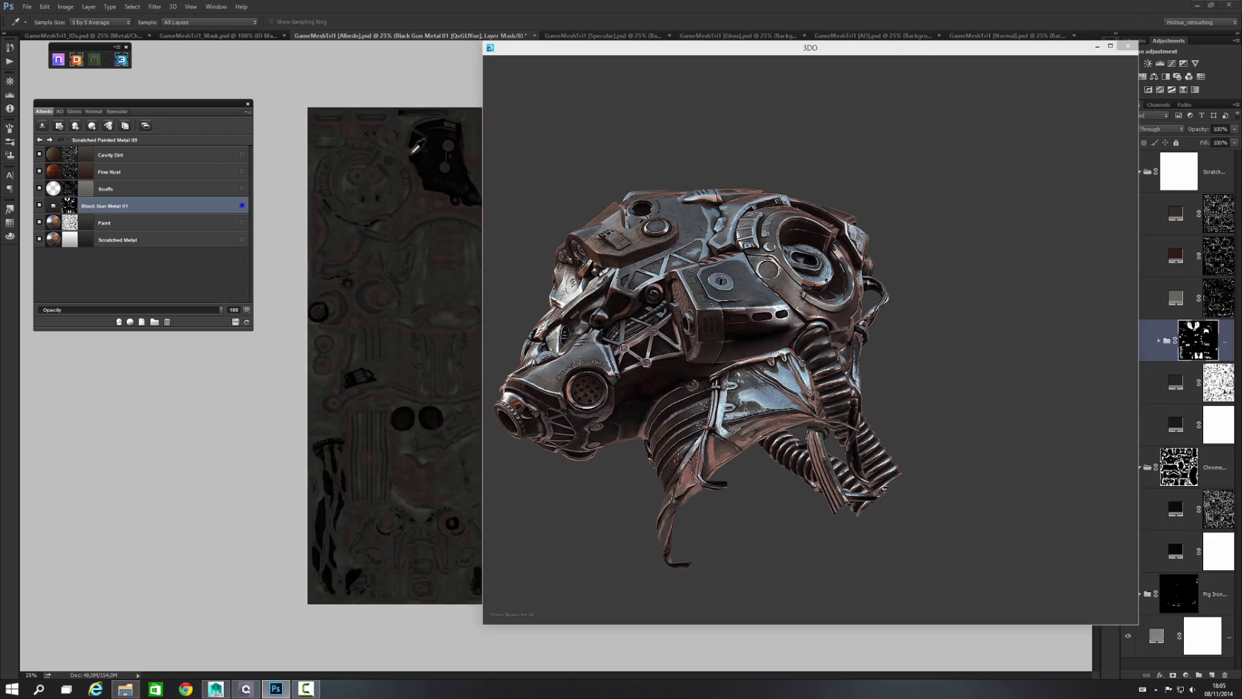
click(1097, 47)
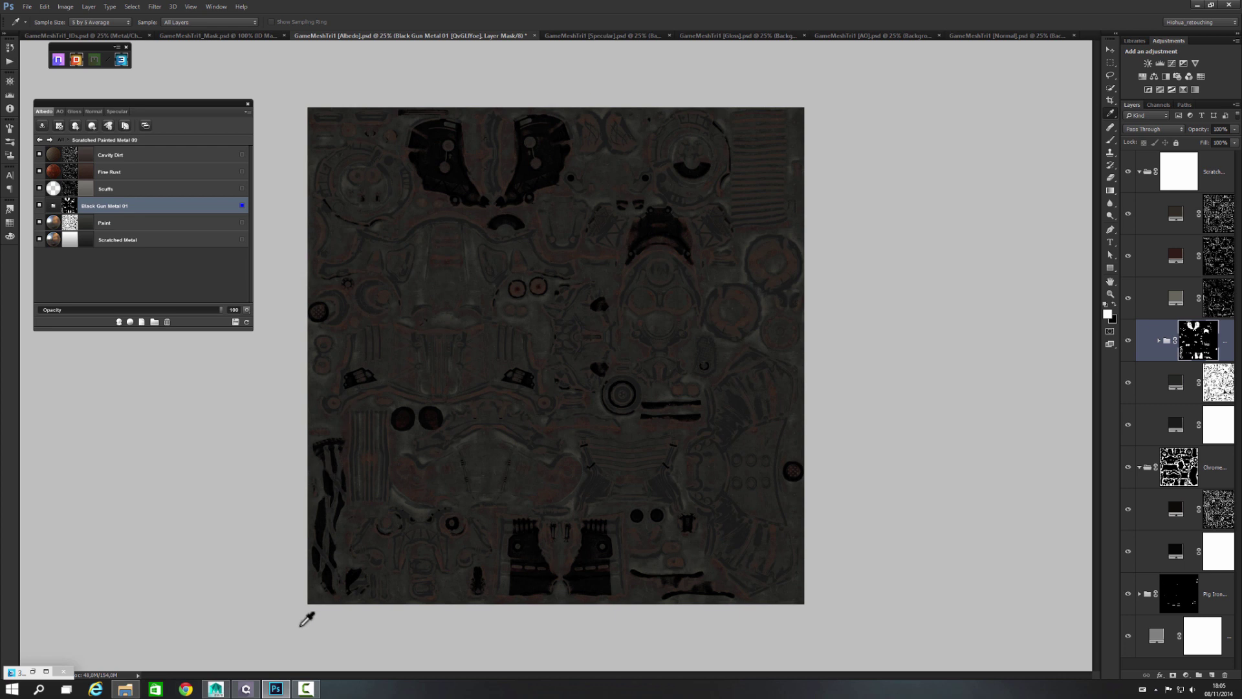
click(123, 59)
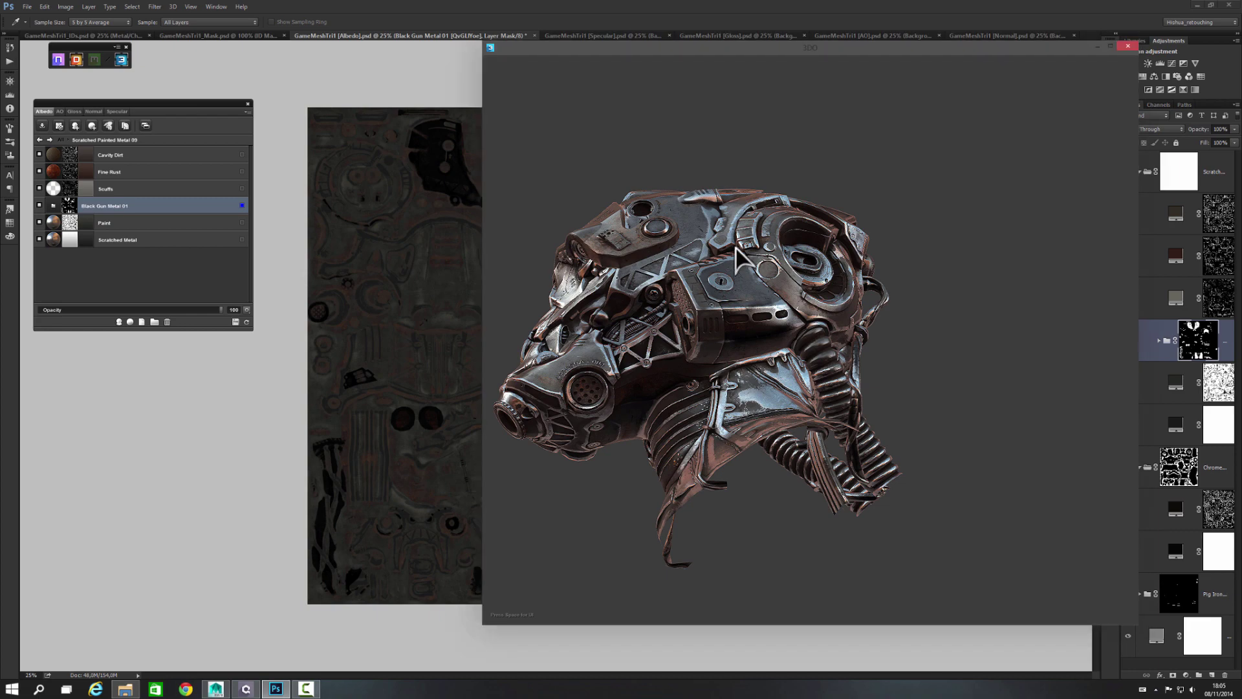
drag(739, 285, 824, 320)
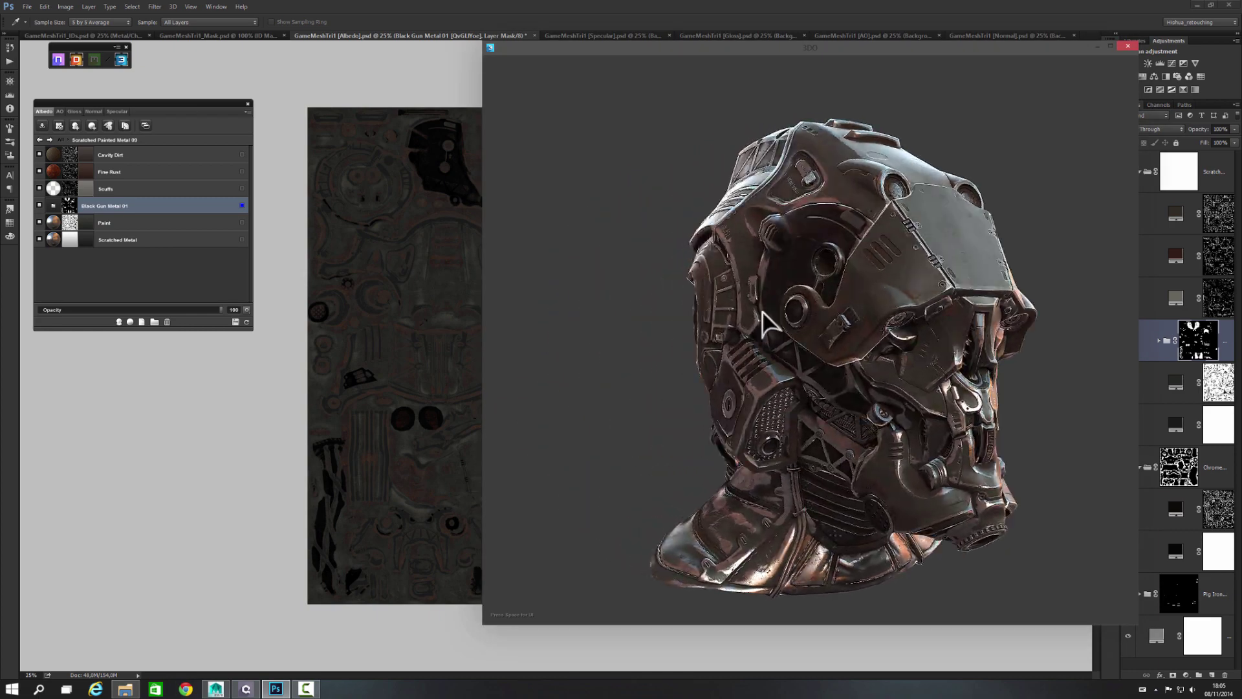
scroll(812, 285, down, 3)
scroll(826, 369, up, 10)
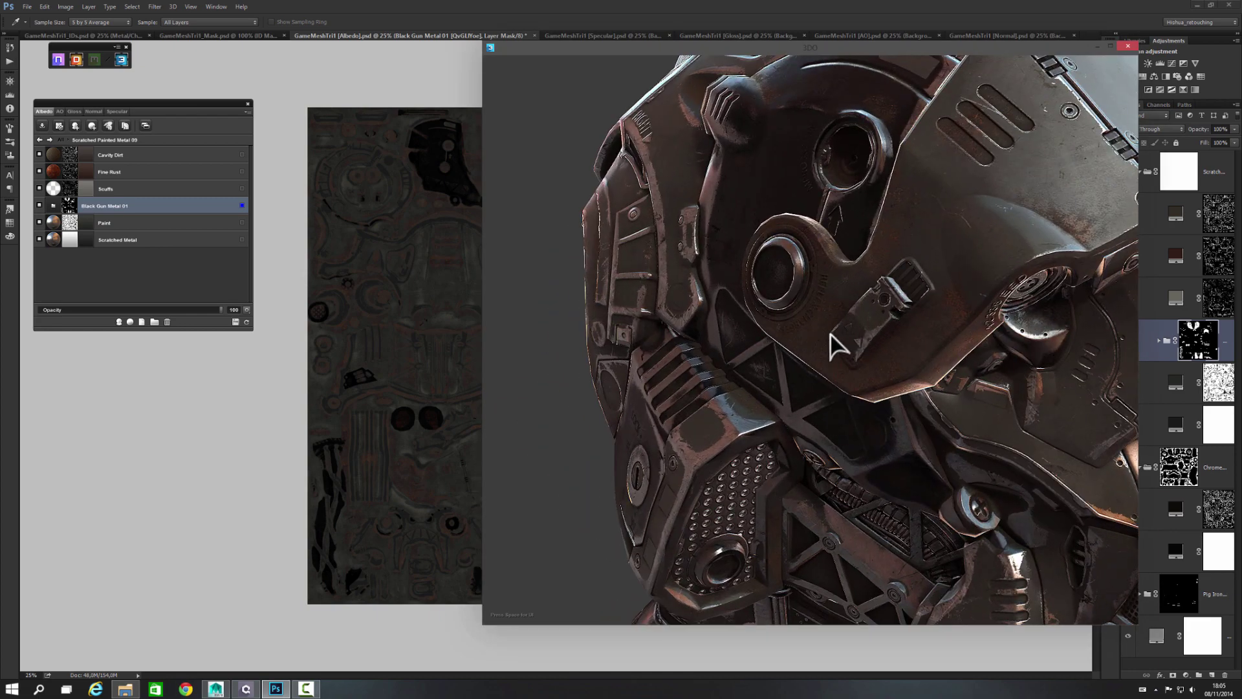
scroll(905, 347, down, 5)
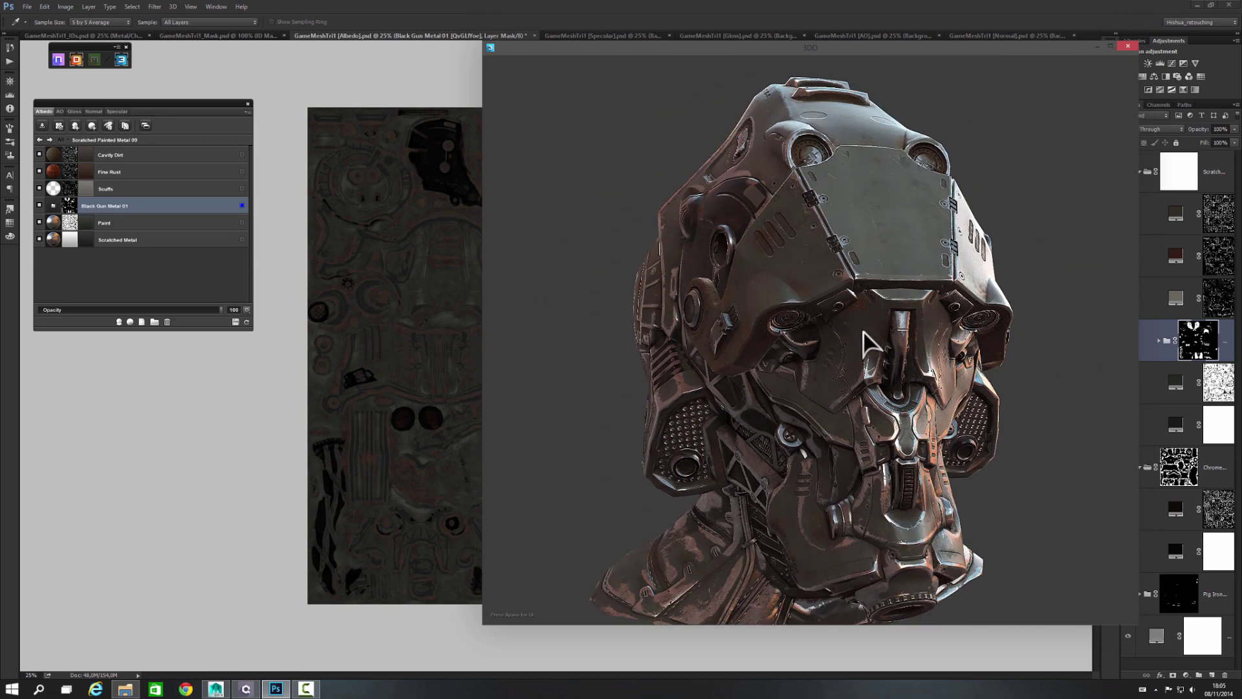
Add the stock off-white Scratched Painted Metal 10 material to the grey material ID region of the face and shell
key(i)
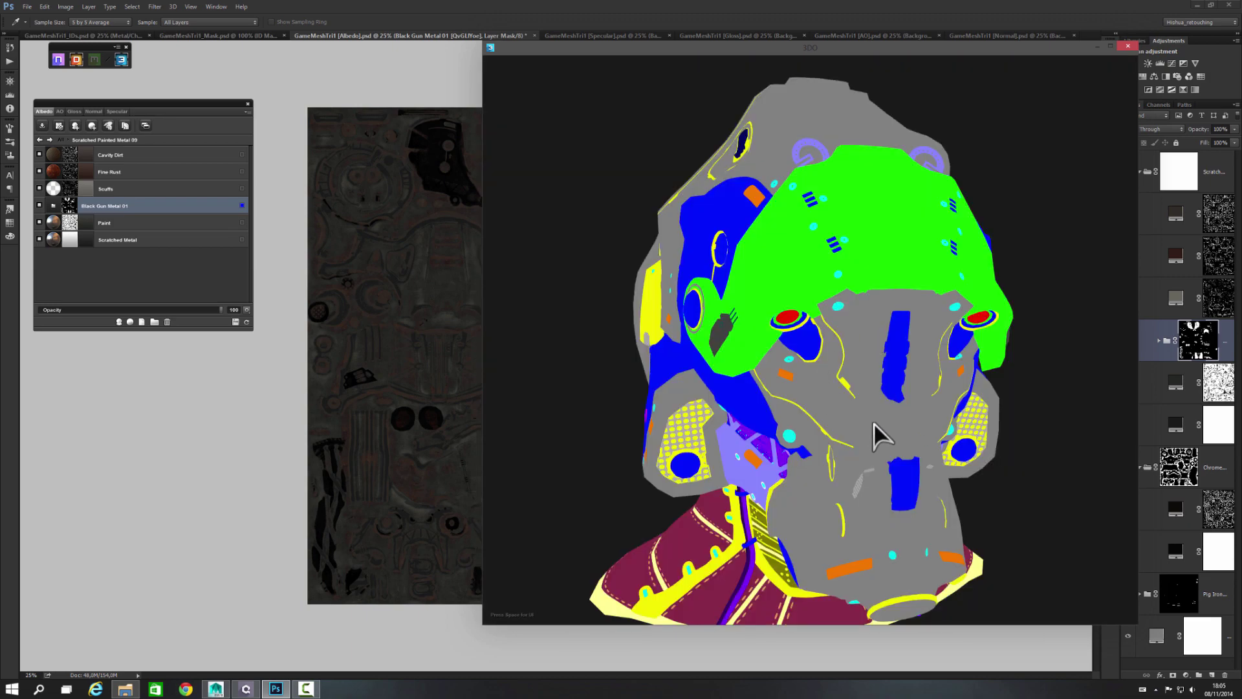
key(i)
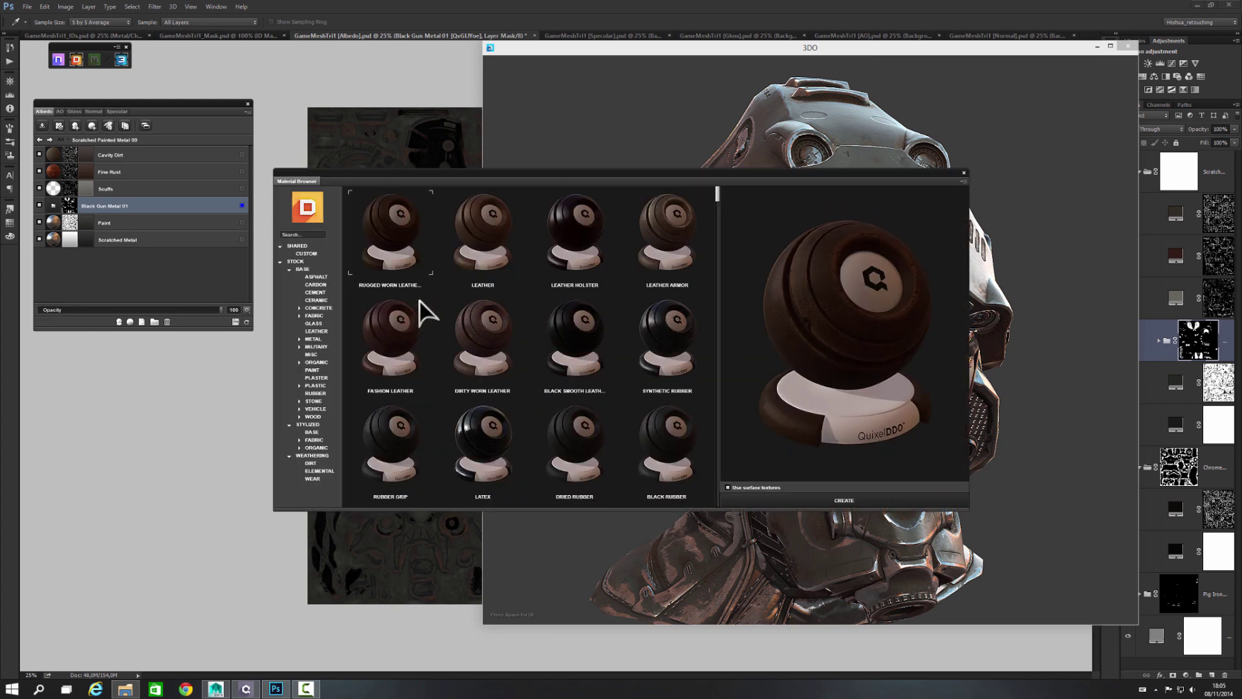
scroll(486, 302, down, 2)
scroll(486, 301, down, 5)
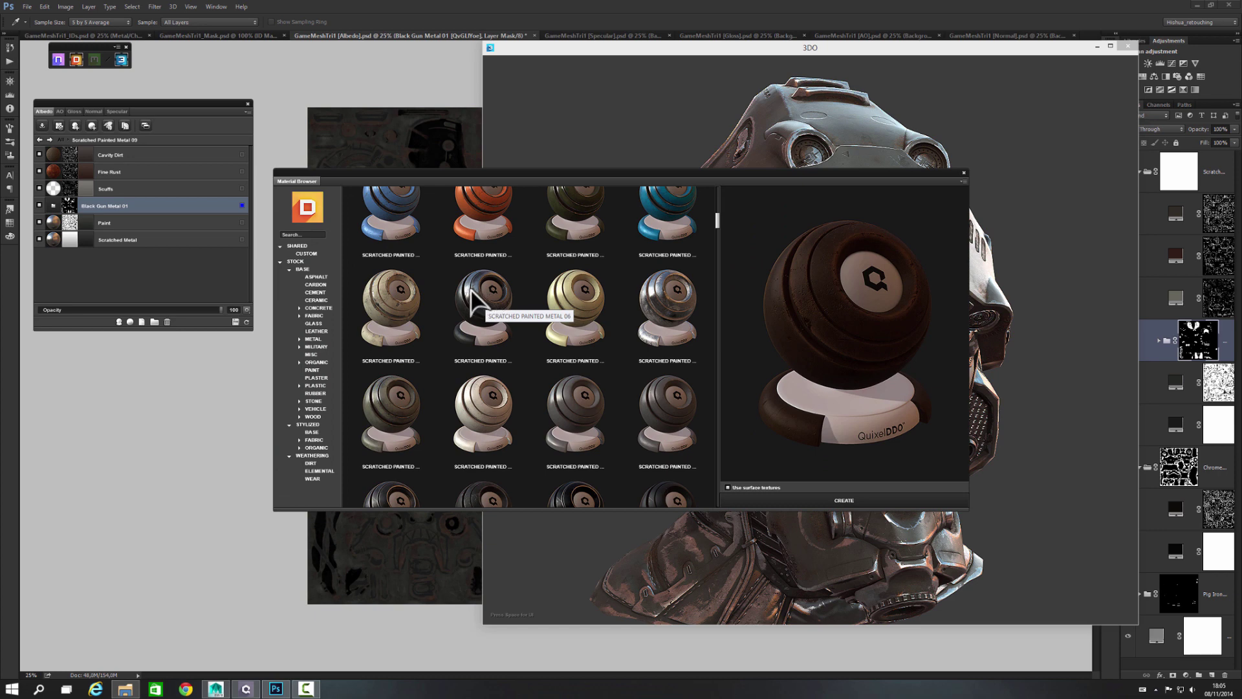
scroll(471, 291, down, 1)
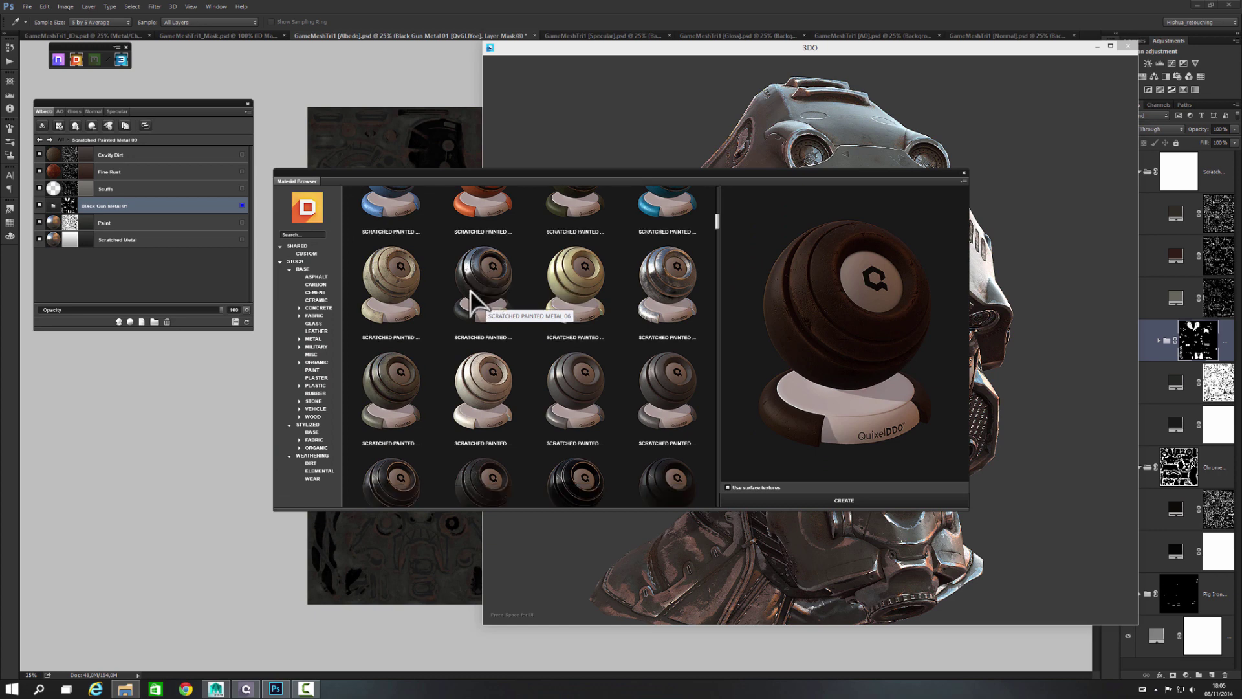
click(477, 386)
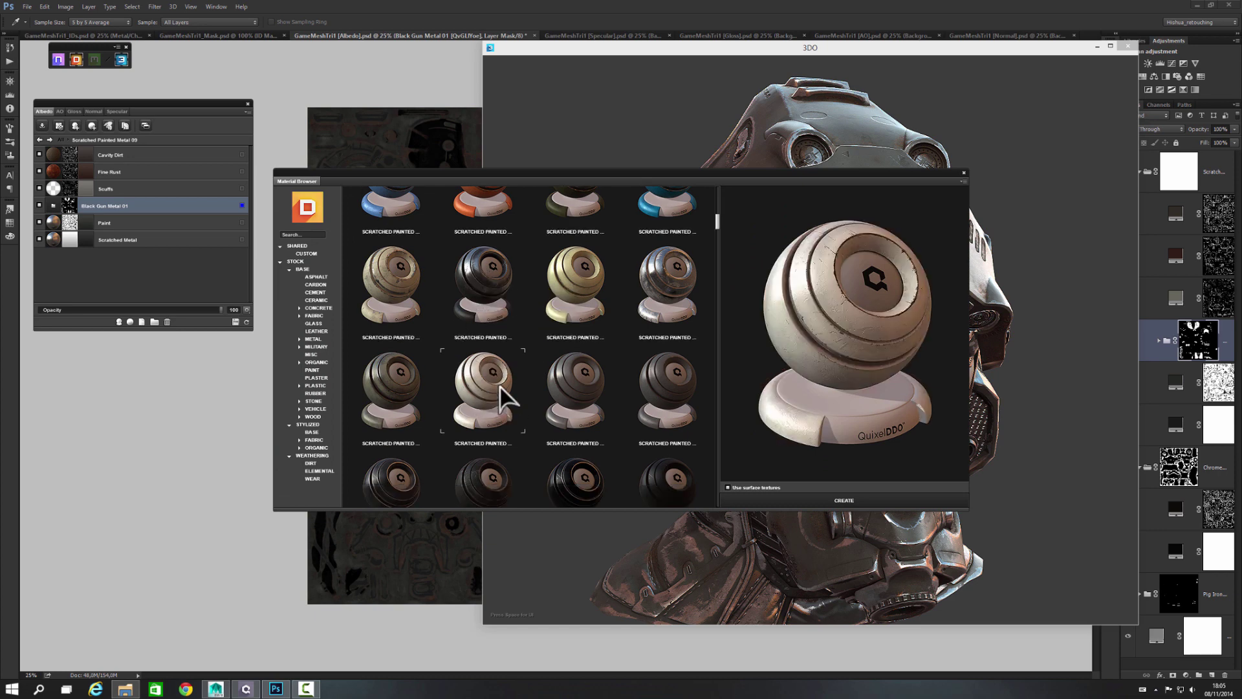
click(848, 502)
click(615, 378)
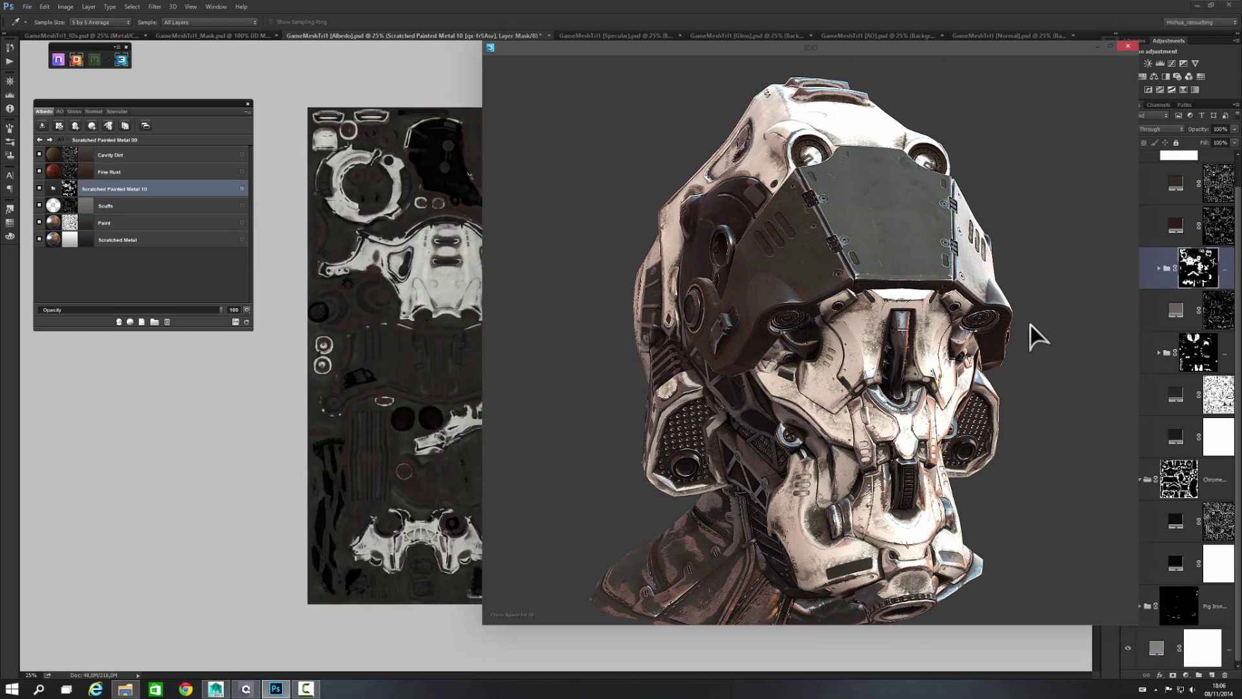
Inspect the Scratched Painted Metal 10 parts from the front and on the uncovered albedo canvas
drag(1022, 321, 583, 285)
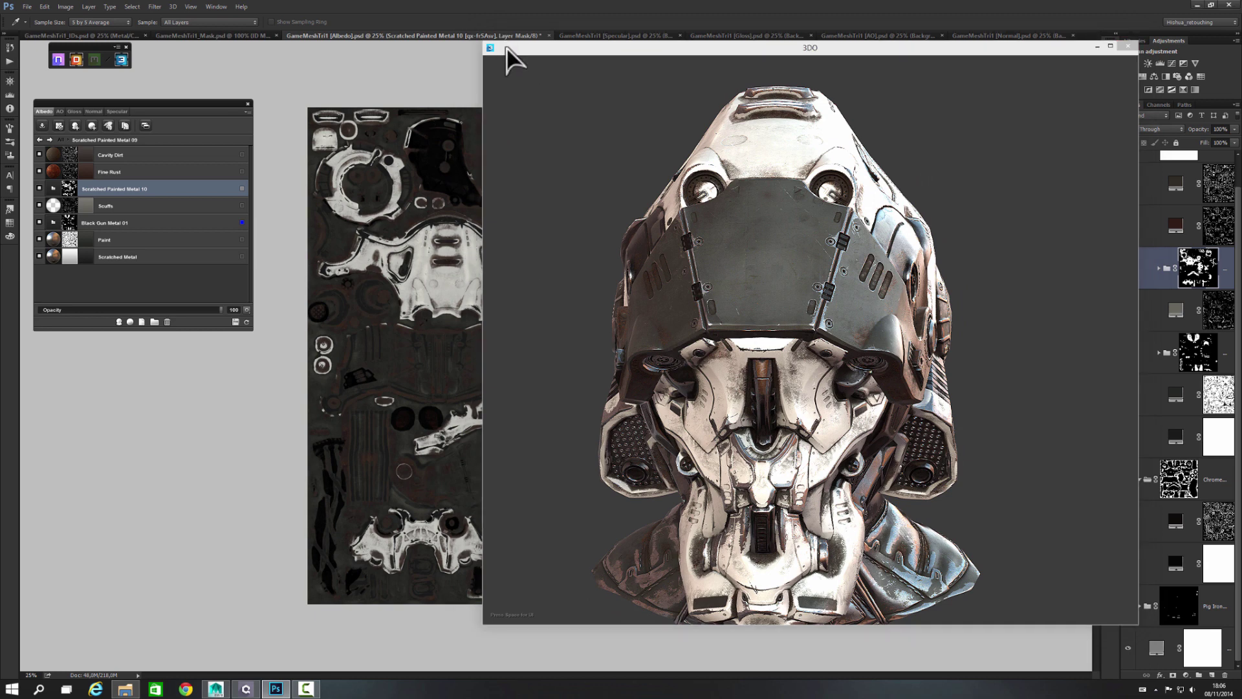
drag(551, 51, 906, 185)
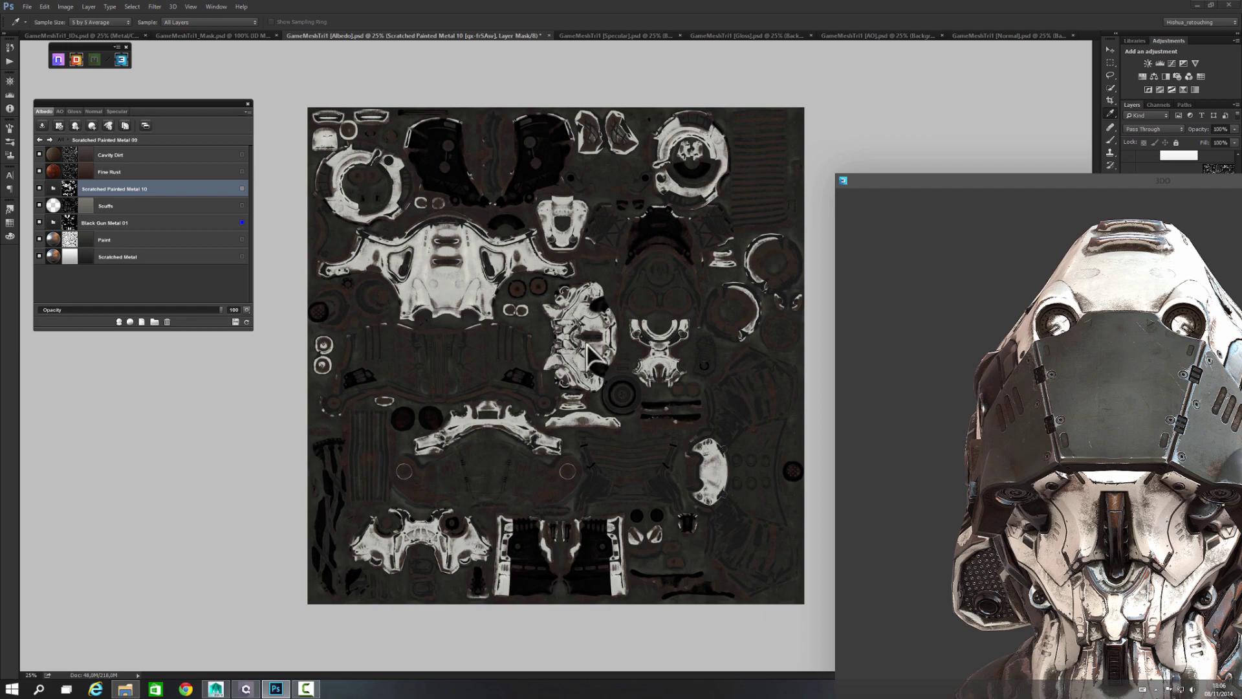
drag(1043, 179, 570, 67)
Search the stock materials for "plastic" and add Black PVC Plastic to the maroon material ID region of the neck, inside the current group
drag(802, 275, 664, 285)
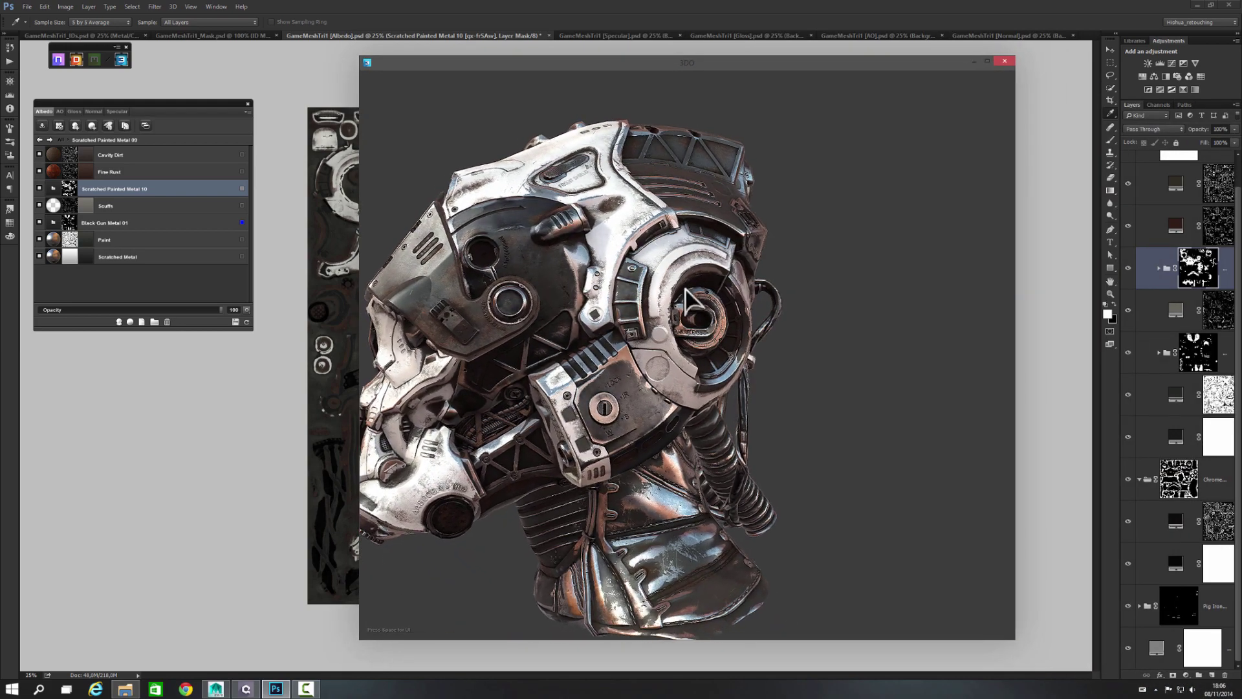
scroll(663, 311, down, 3)
scroll(653, 363, up, 6)
drag(638, 368, 687, 394)
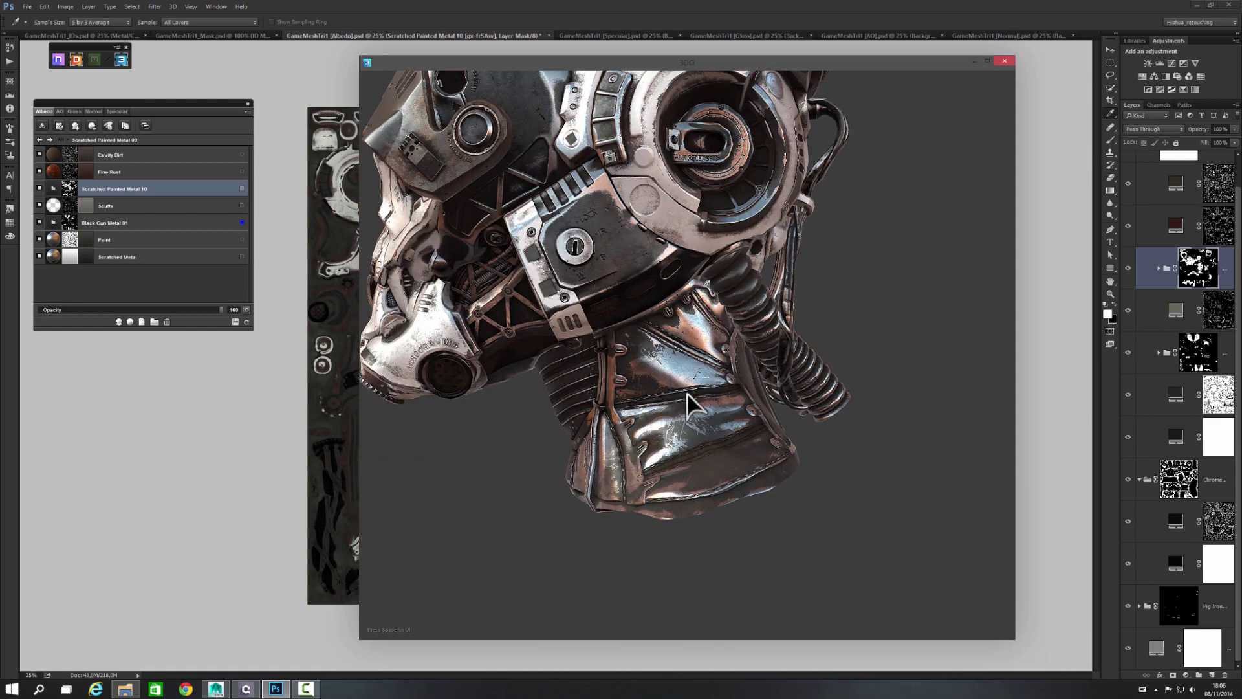
key(i)
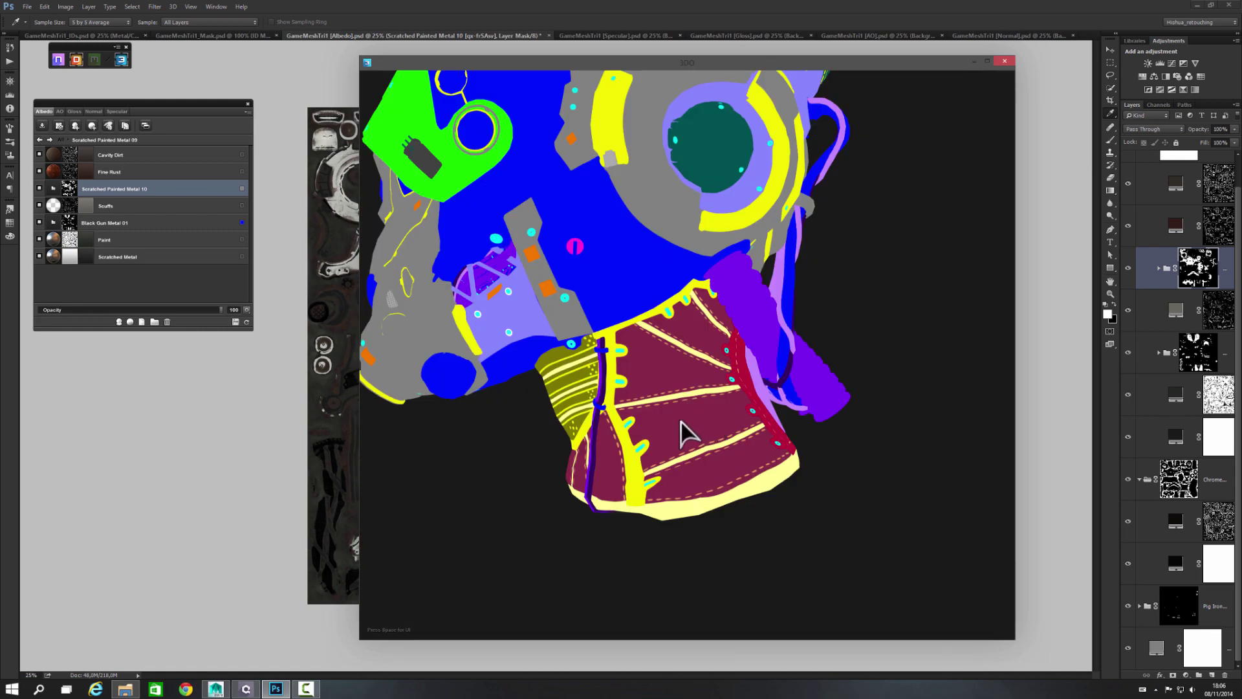
key(i)
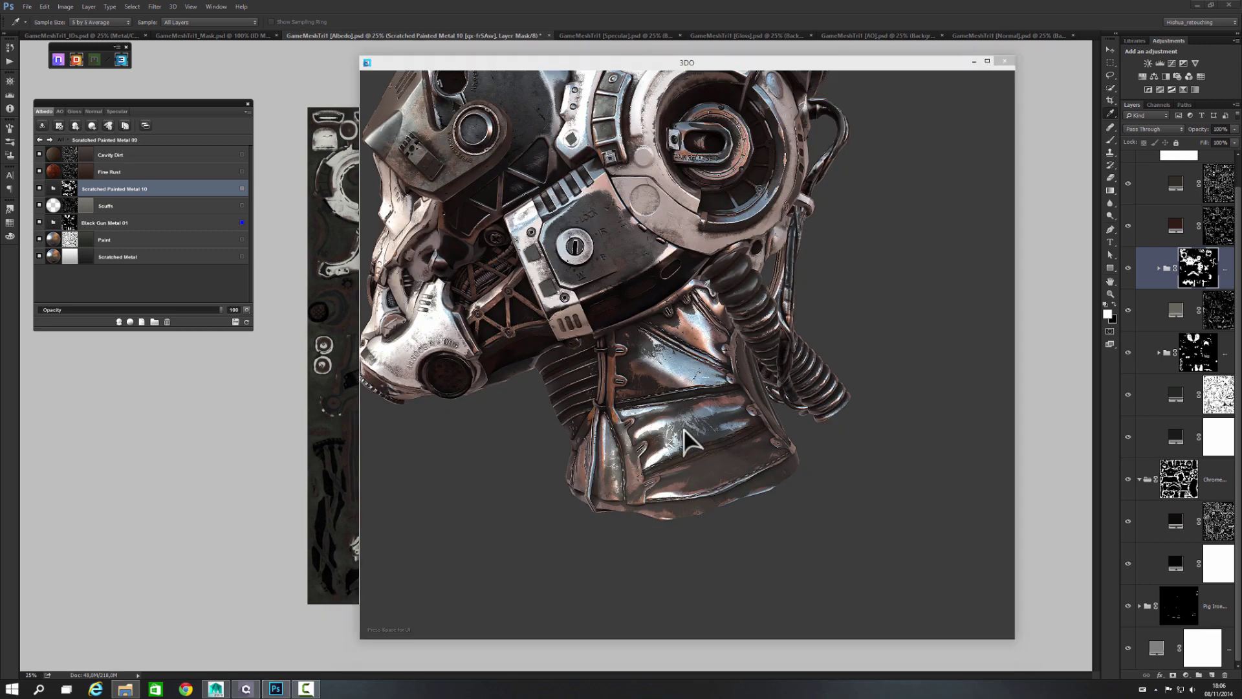
key(m)
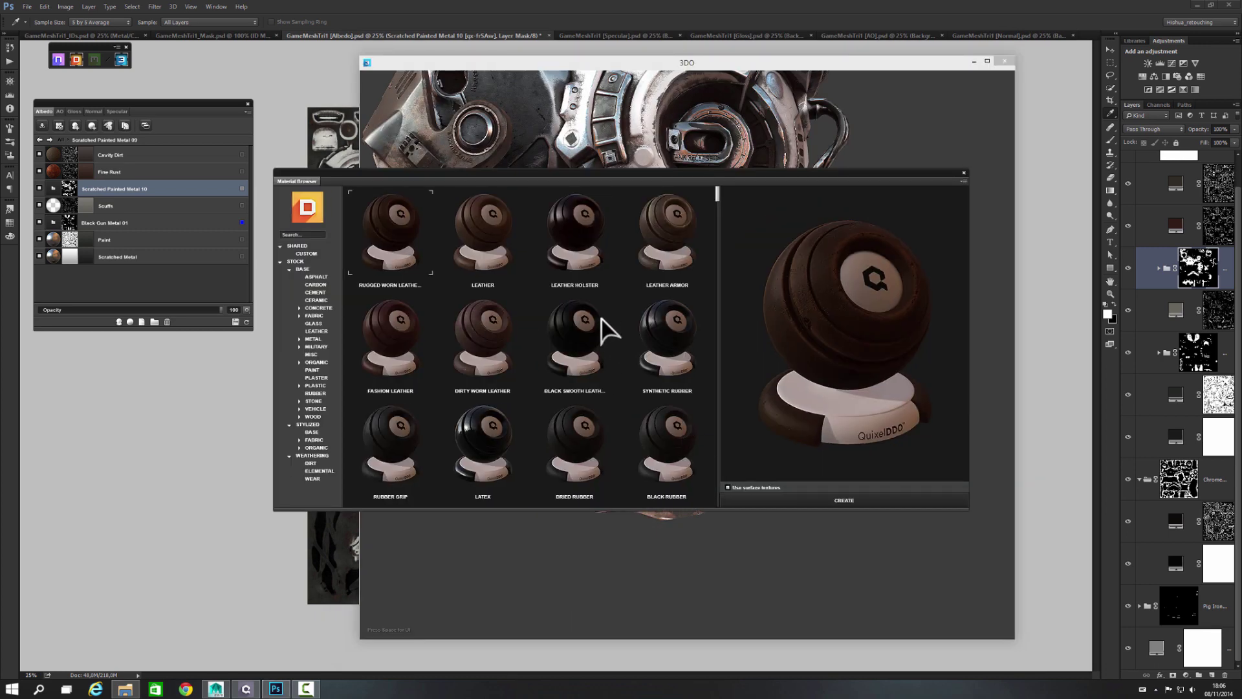
scroll(601, 324, down, 2)
scroll(602, 327, down, 1)
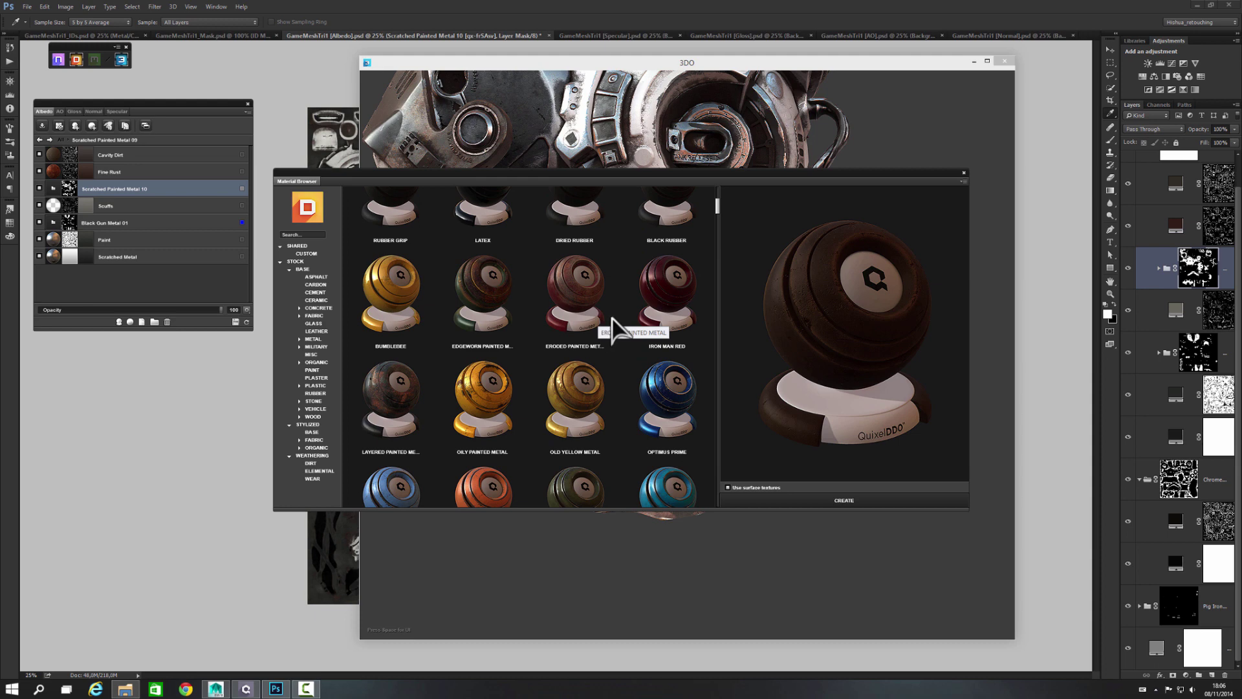
scroll(608, 325, down, 2)
scroll(614, 328, down, 3)
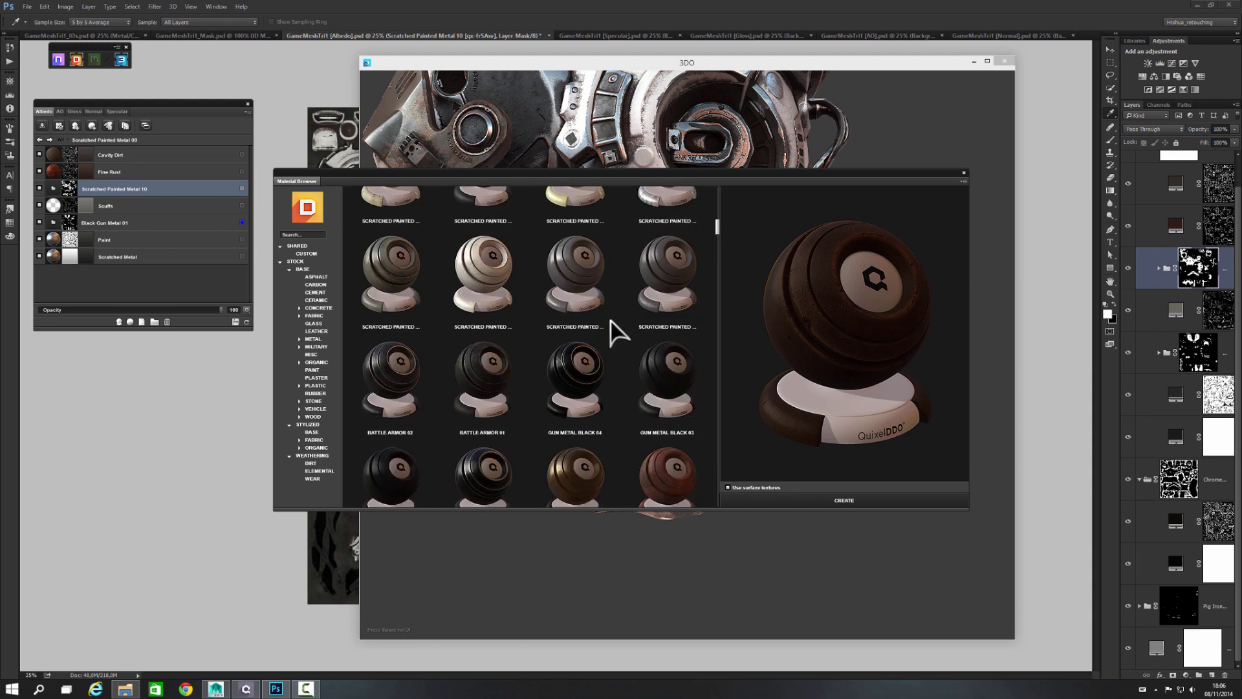
click(305, 234)
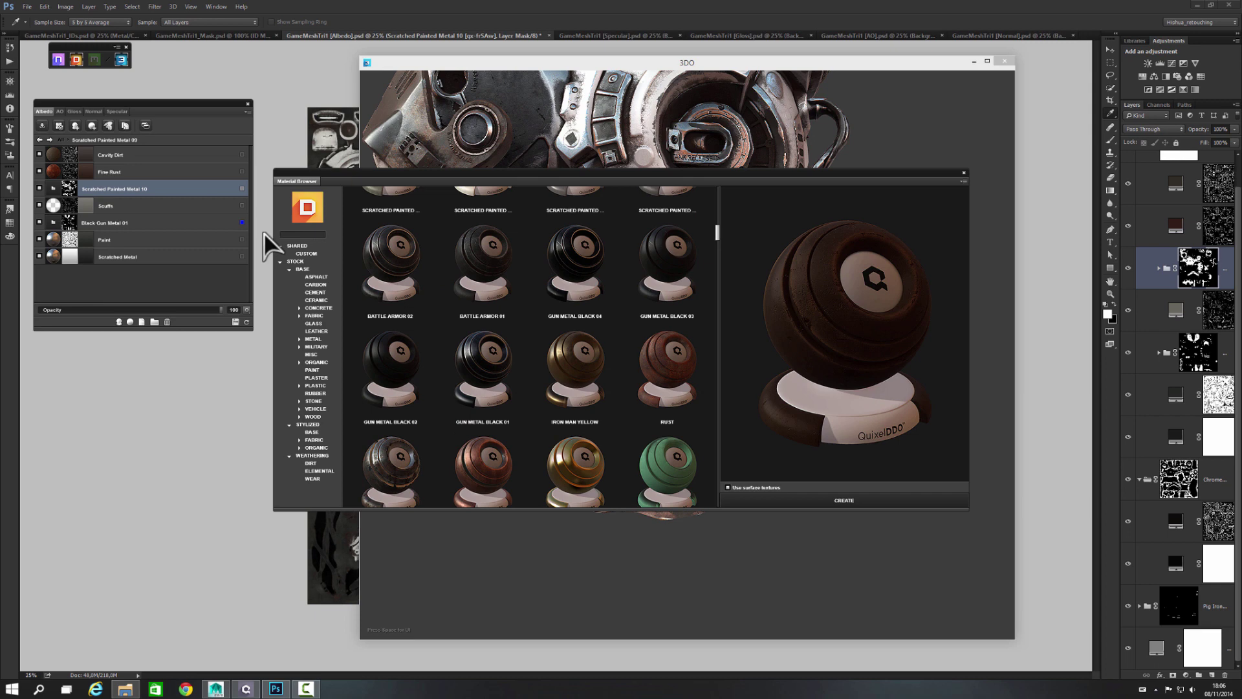
text(plast)
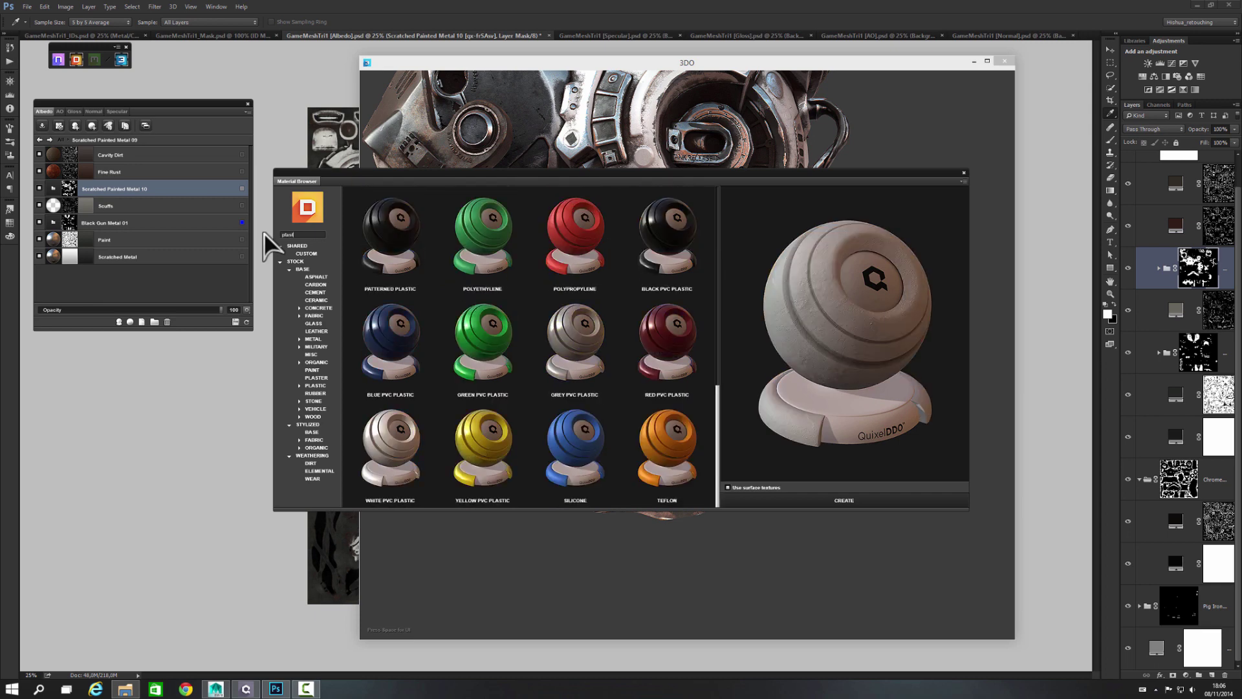
text(ic)
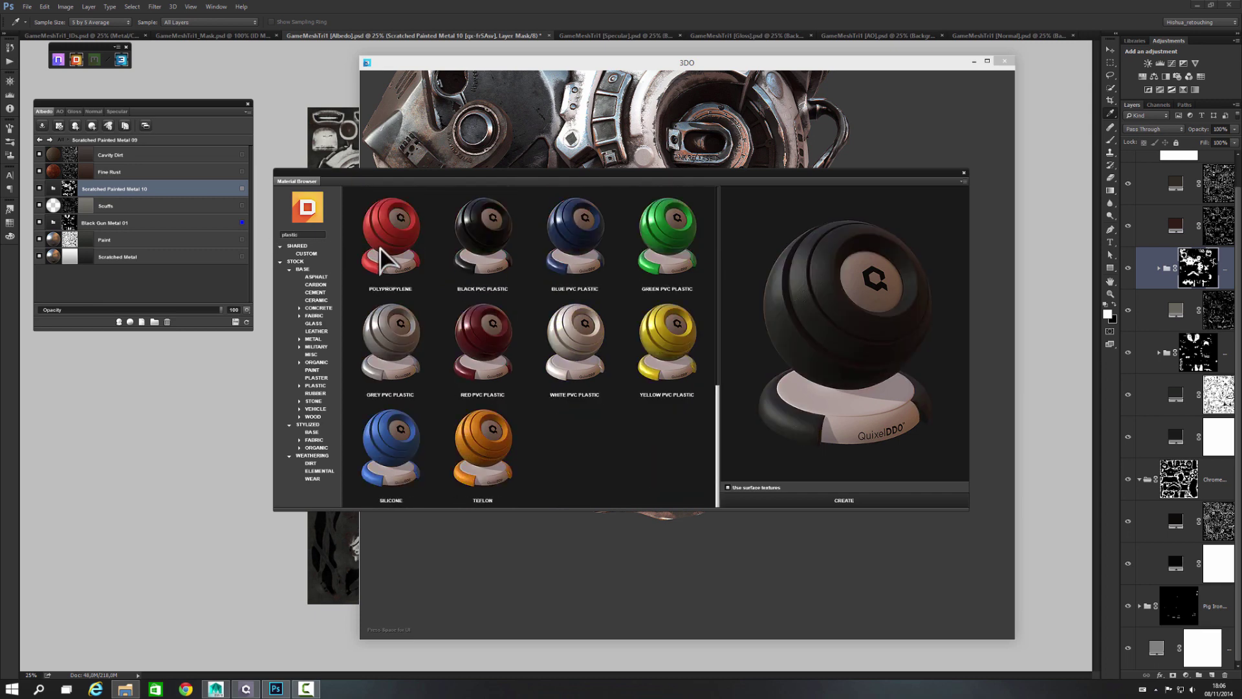
double_click(480, 240)
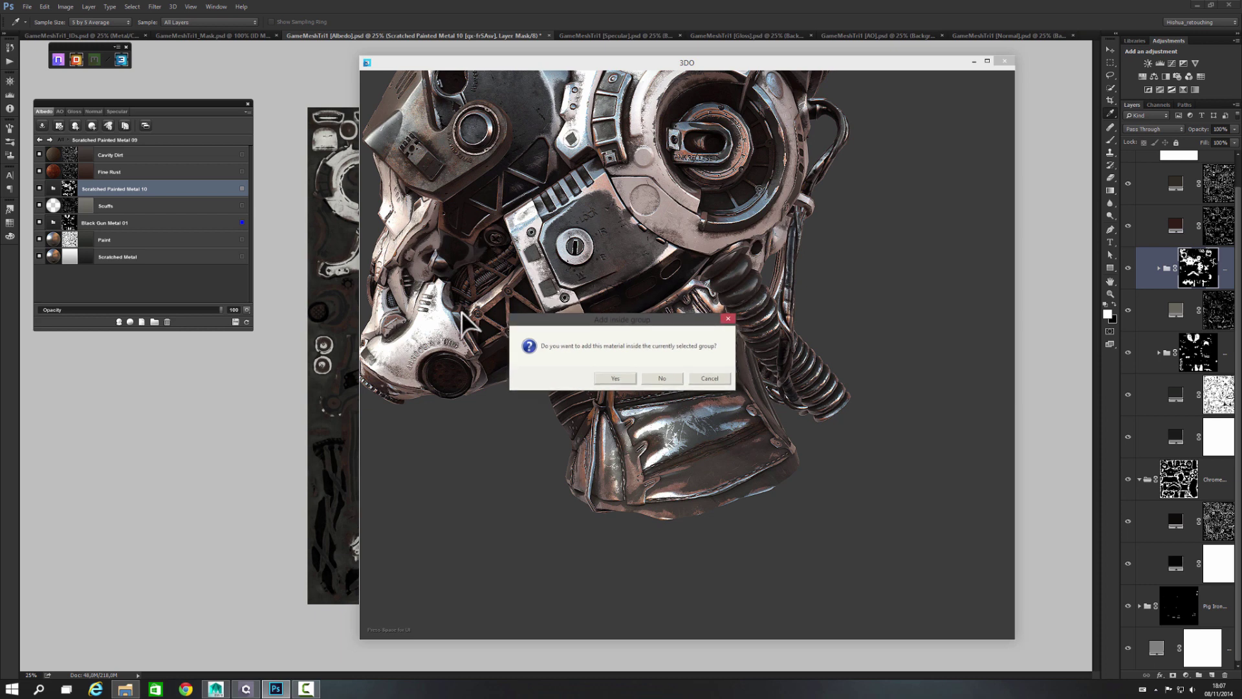
click(618, 371)
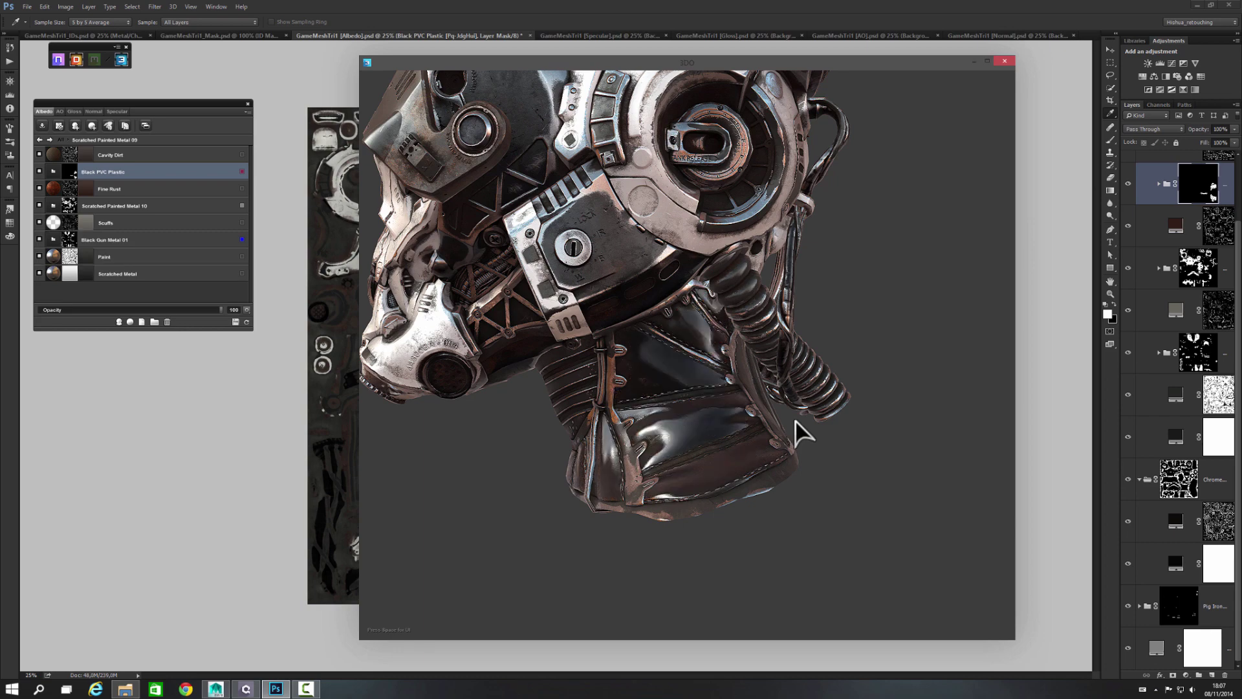
Add the stock Gray Cotton fabric material to the crimson material ID region of the triangular neck panel, inside the current group
drag(705, 418, 650, 418)
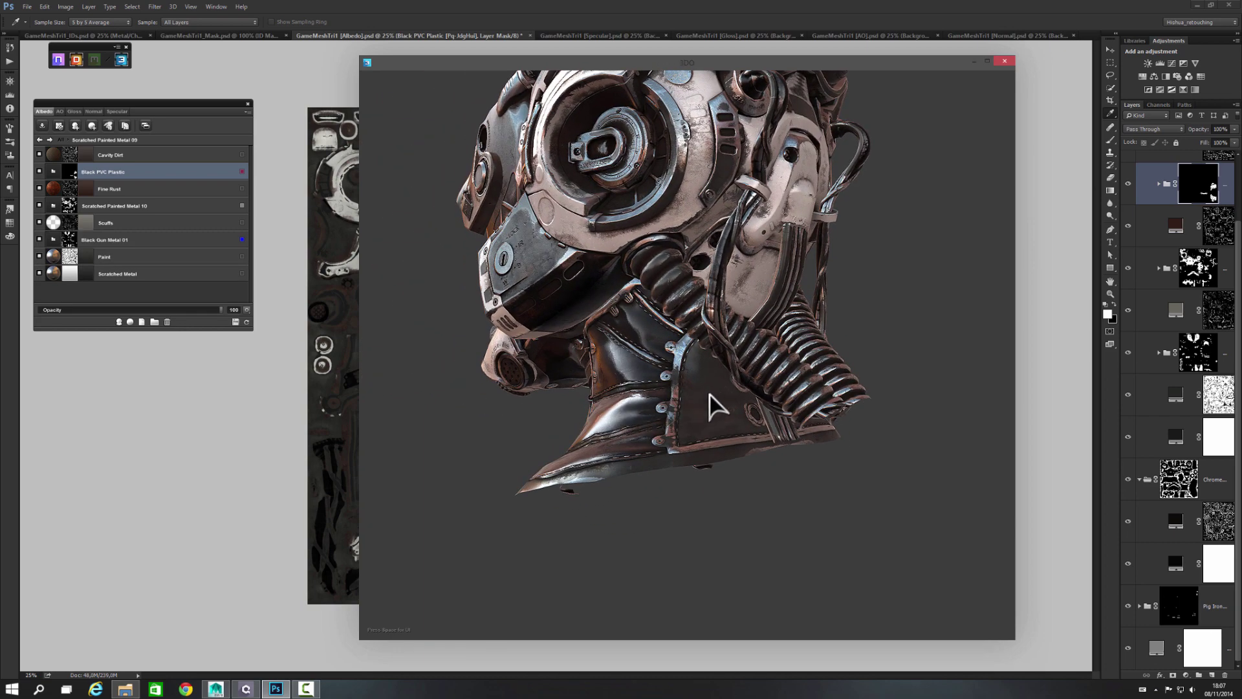
key(i)
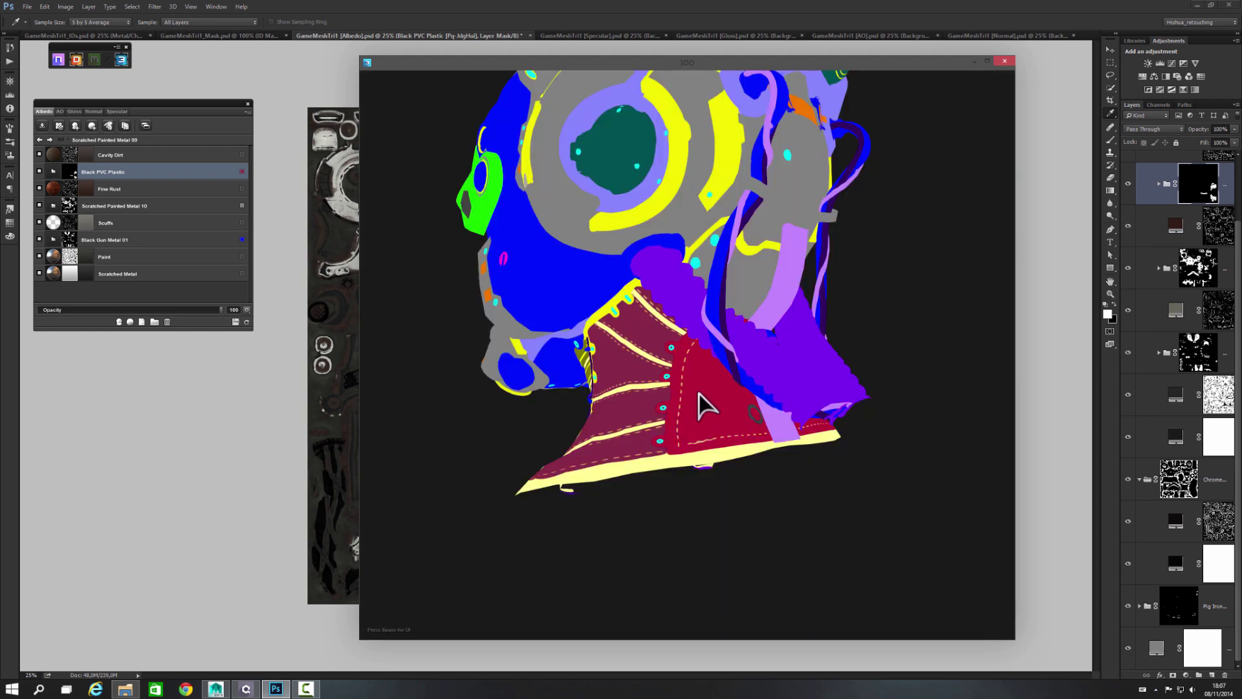
key(i)
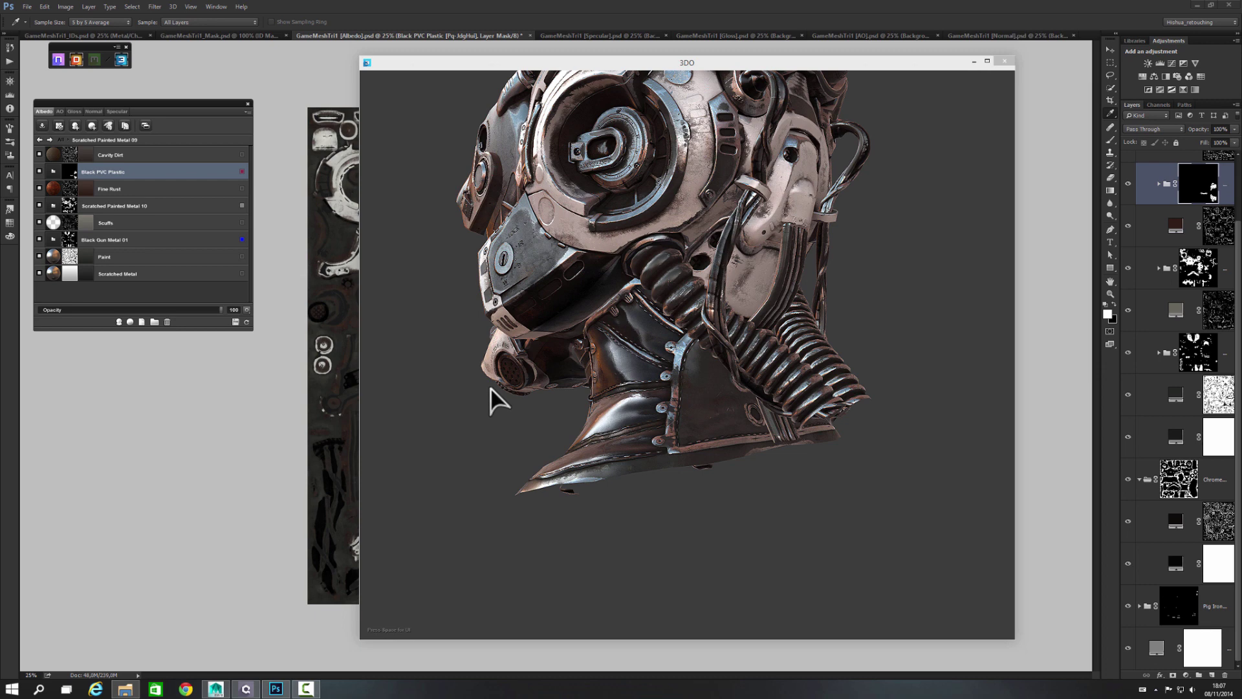
key(m)
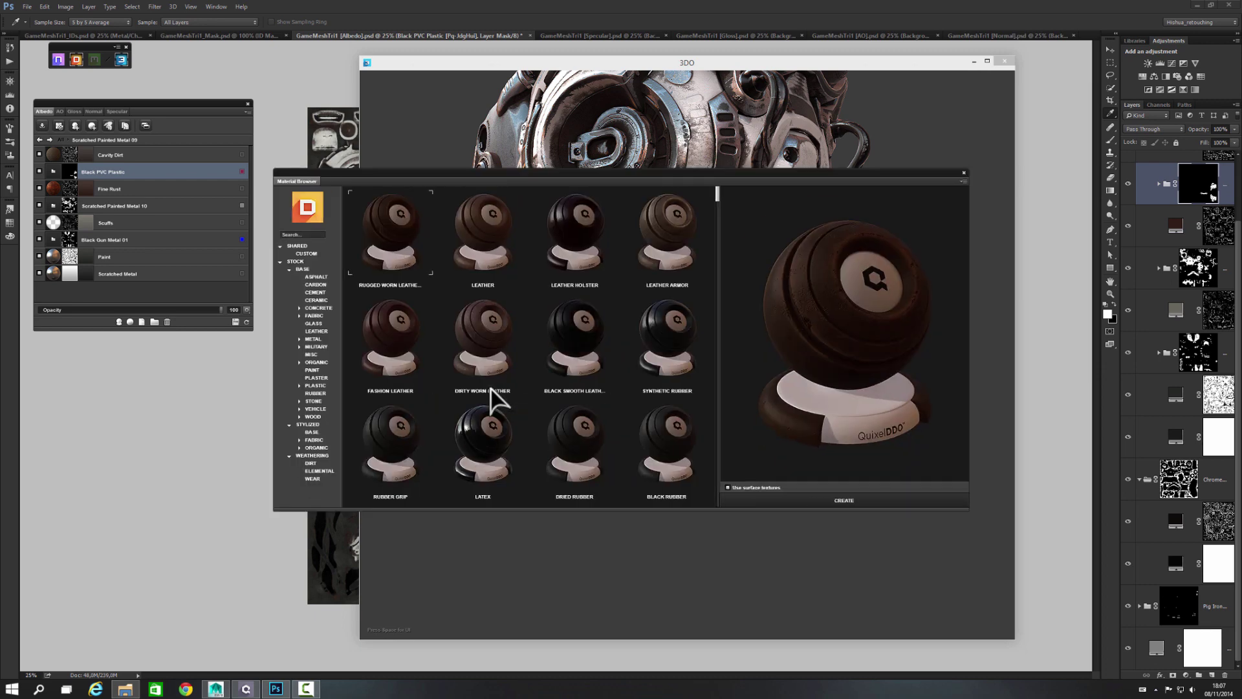
click(317, 316)
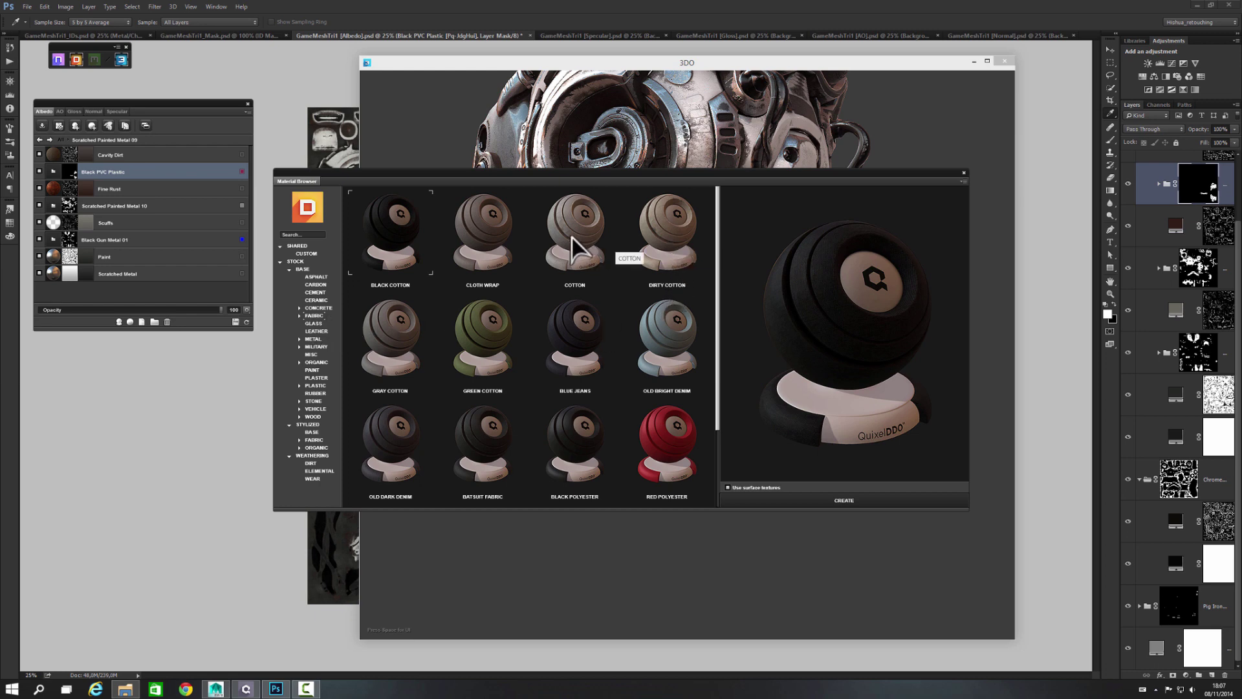
double_click(399, 339)
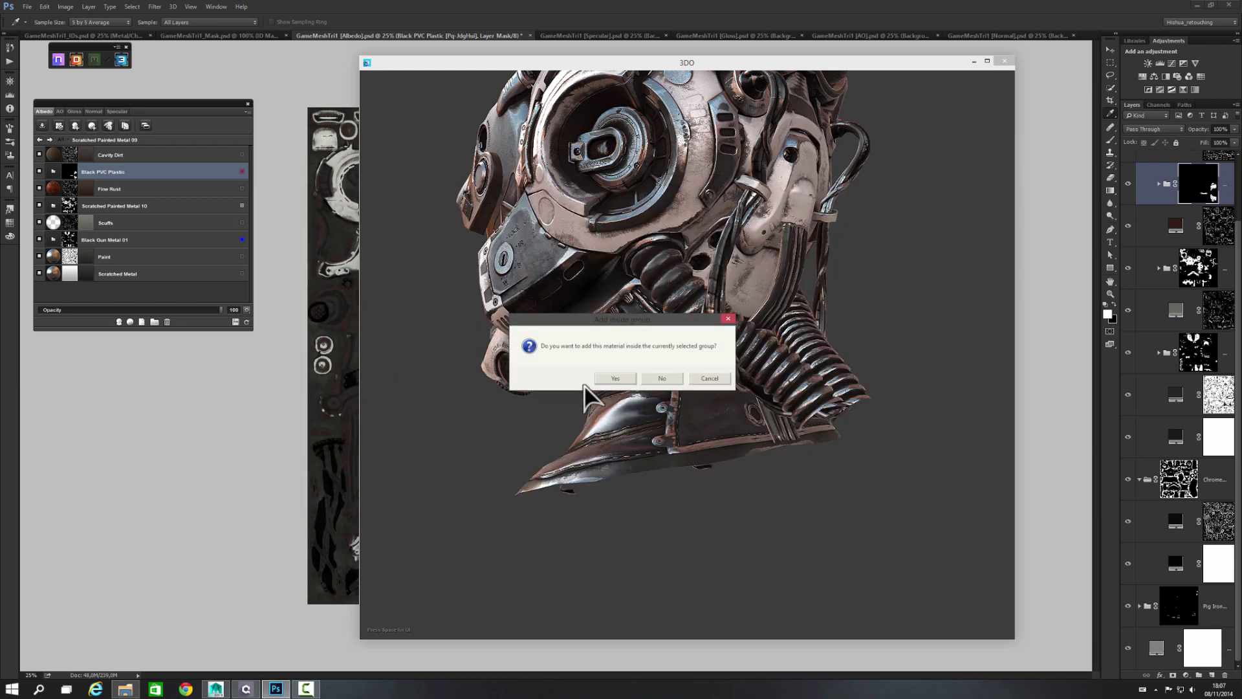
click(622, 379)
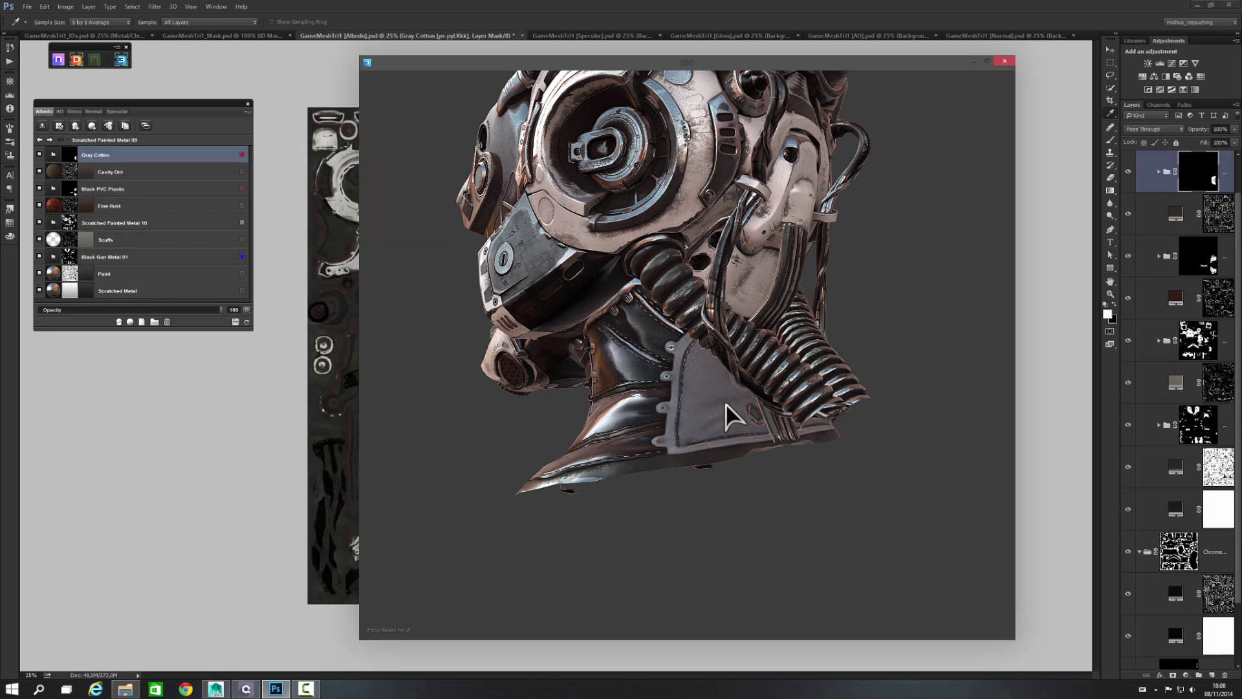
Add the stock White PVC Plastic material to the purple material ID region of the ribbed neck hoses
drag(705, 413, 705, 440)
scroll(706, 466, up, 4)
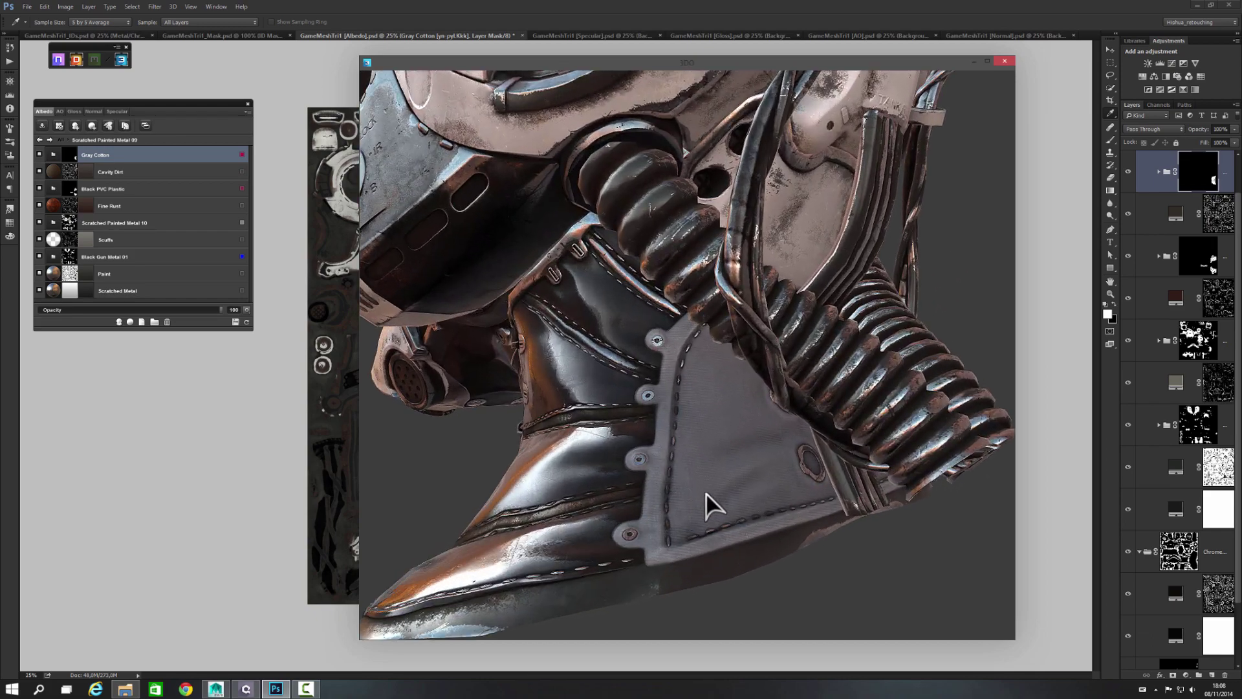
mouse_move(706, 494)
mouse_down()
mouse_move(726, 466)
mouse_move(782, 452)
mouse_move(786, 434)
mouse_move(752, 460)
mouse_move(836, 463)
mouse_move(864, 448)
mouse_move(787, 433)
mouse_move(831, 415)
mouse_move(850, 417)
mouse_move(776, 436)
mouse_move(619, 441)
mouse_move(812, 416)
mouse_up()
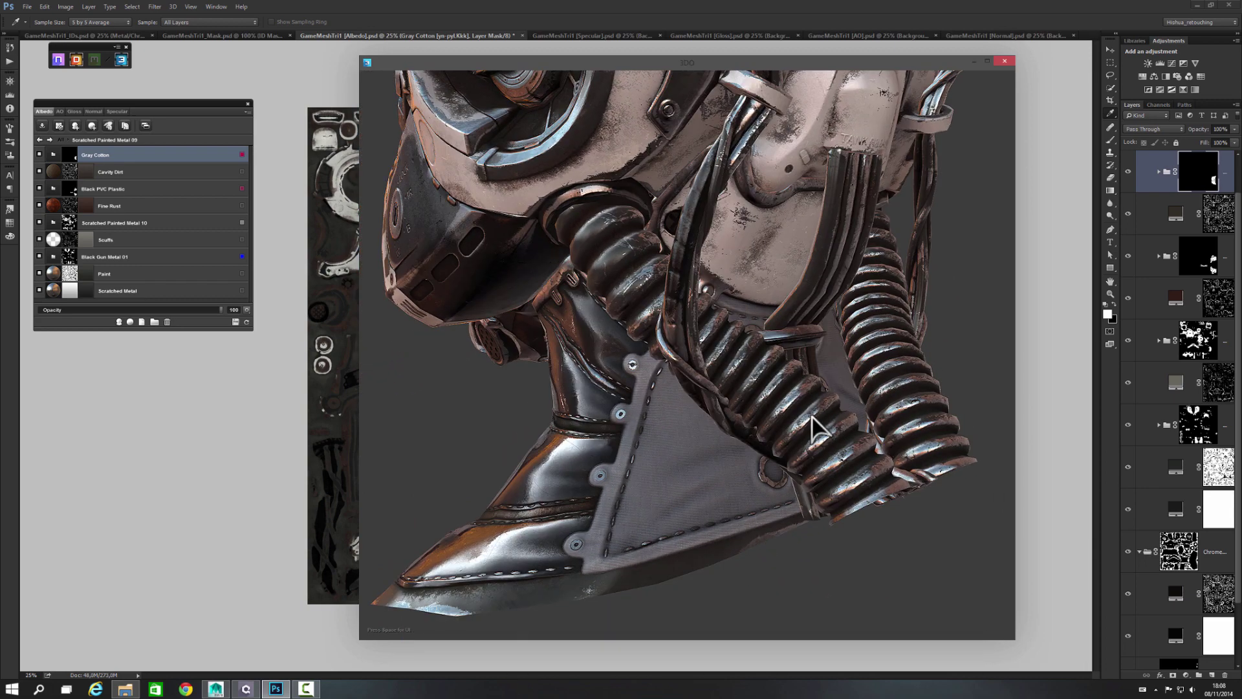
key(i)
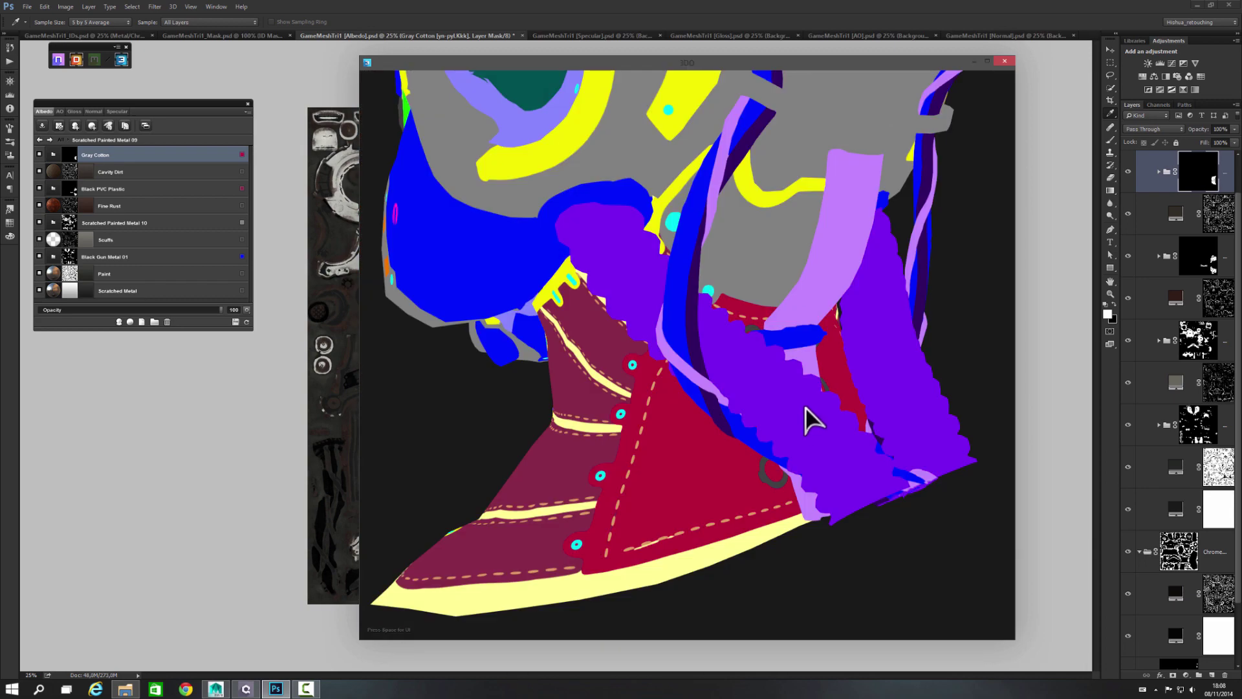
key(i)
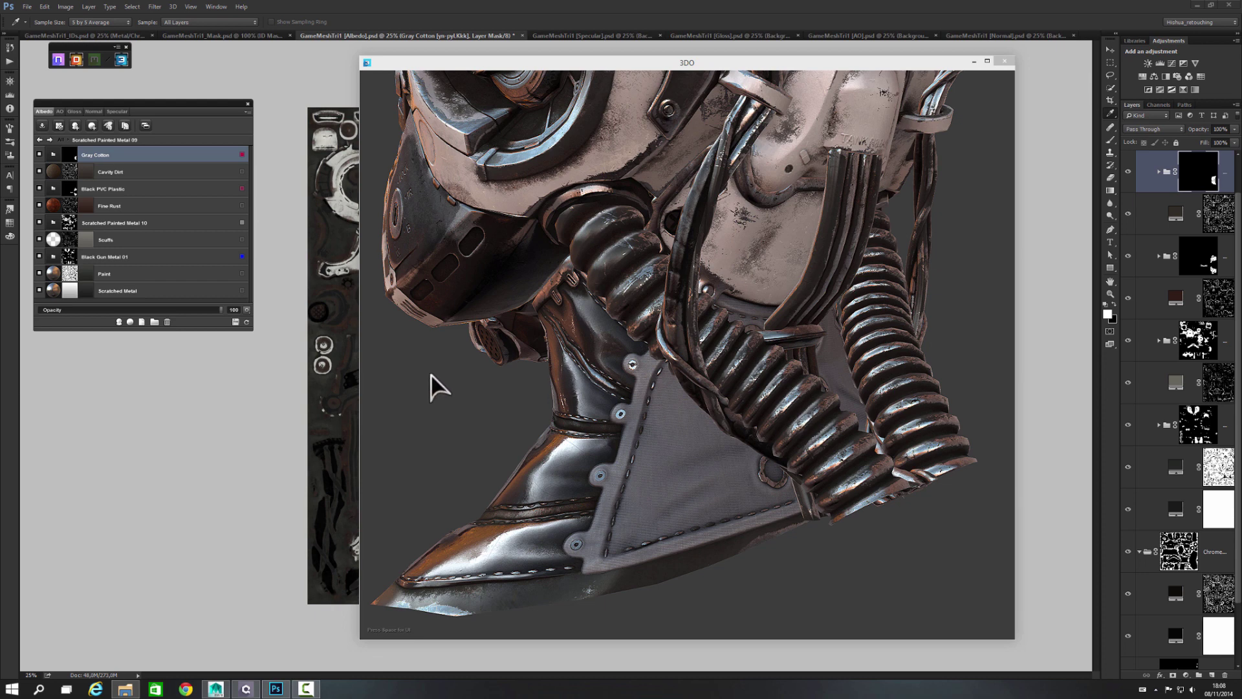
key(m)
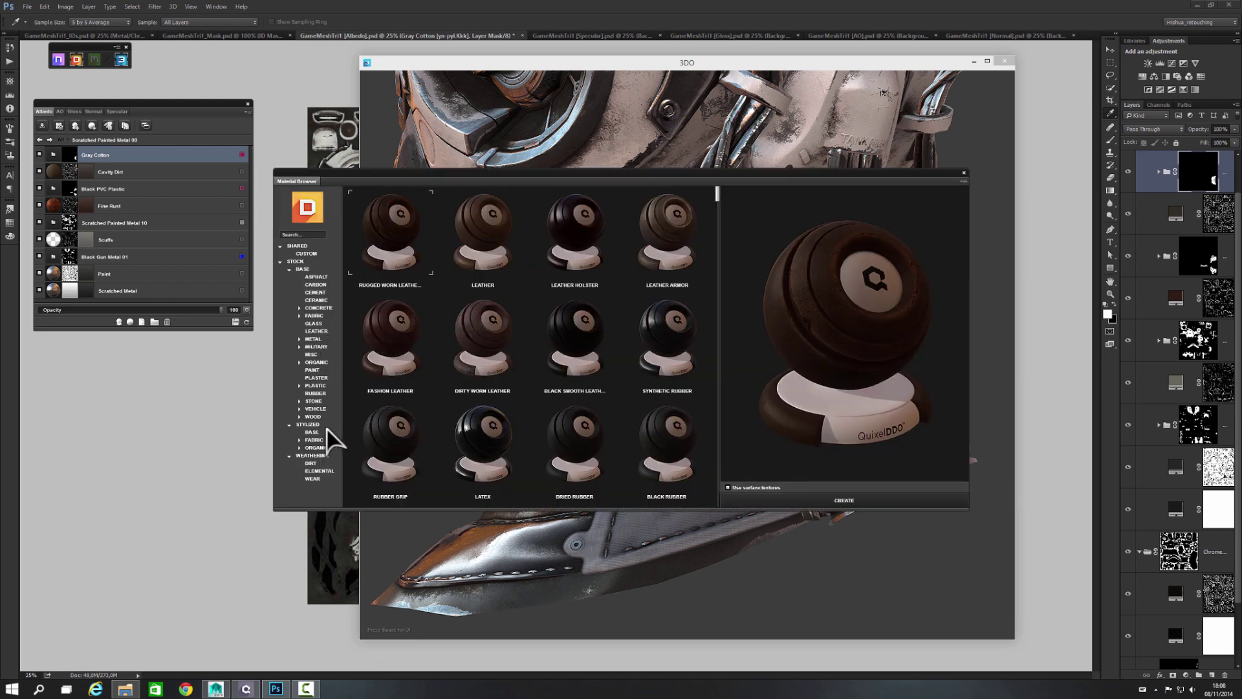
click(317, 386)
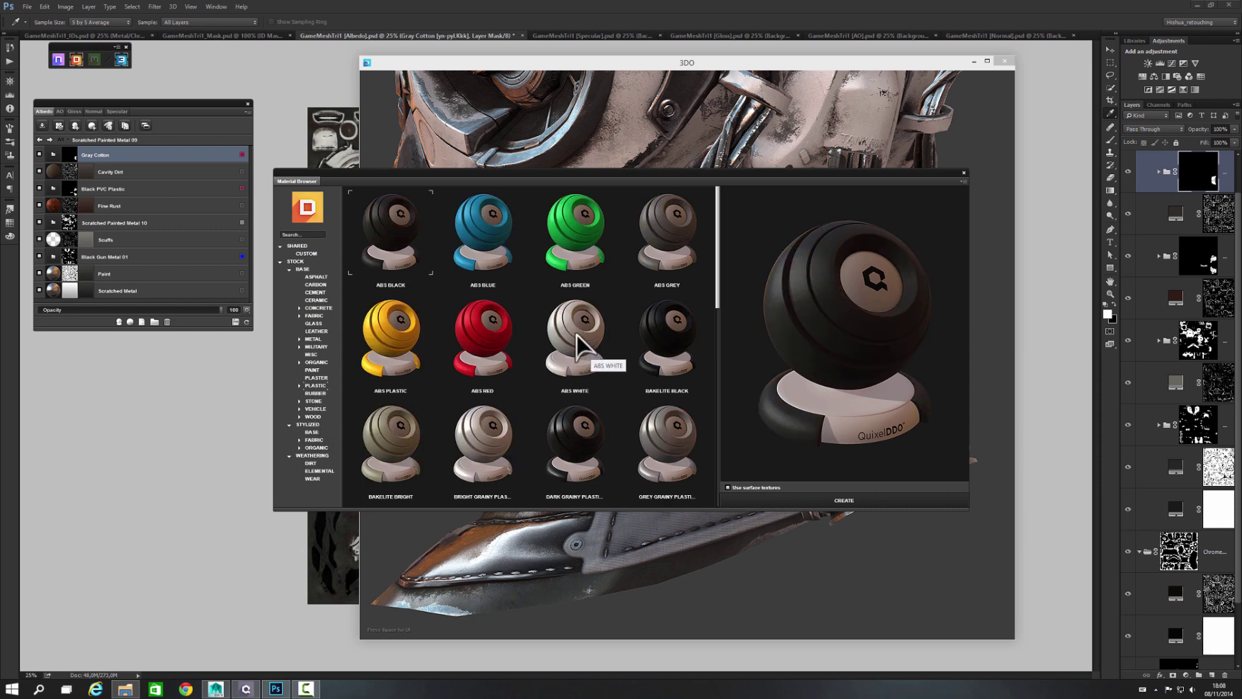
scroll(577, 335, down, 5)
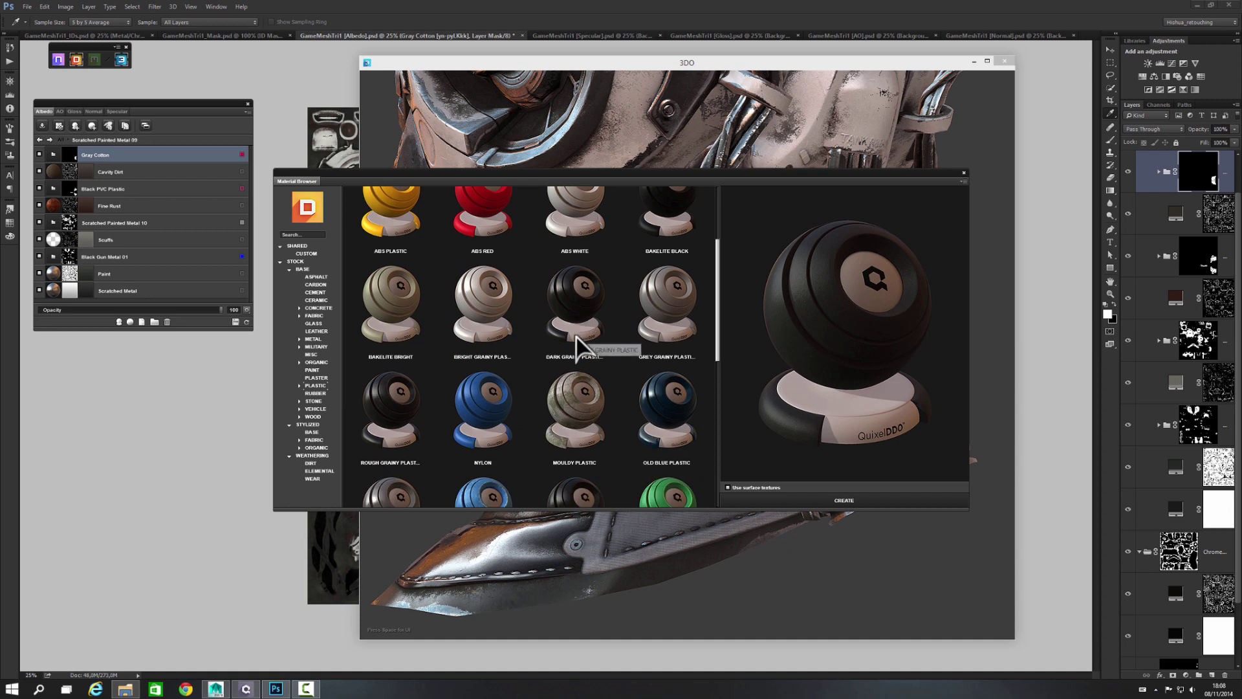
scroll(578, 348, down, 1)
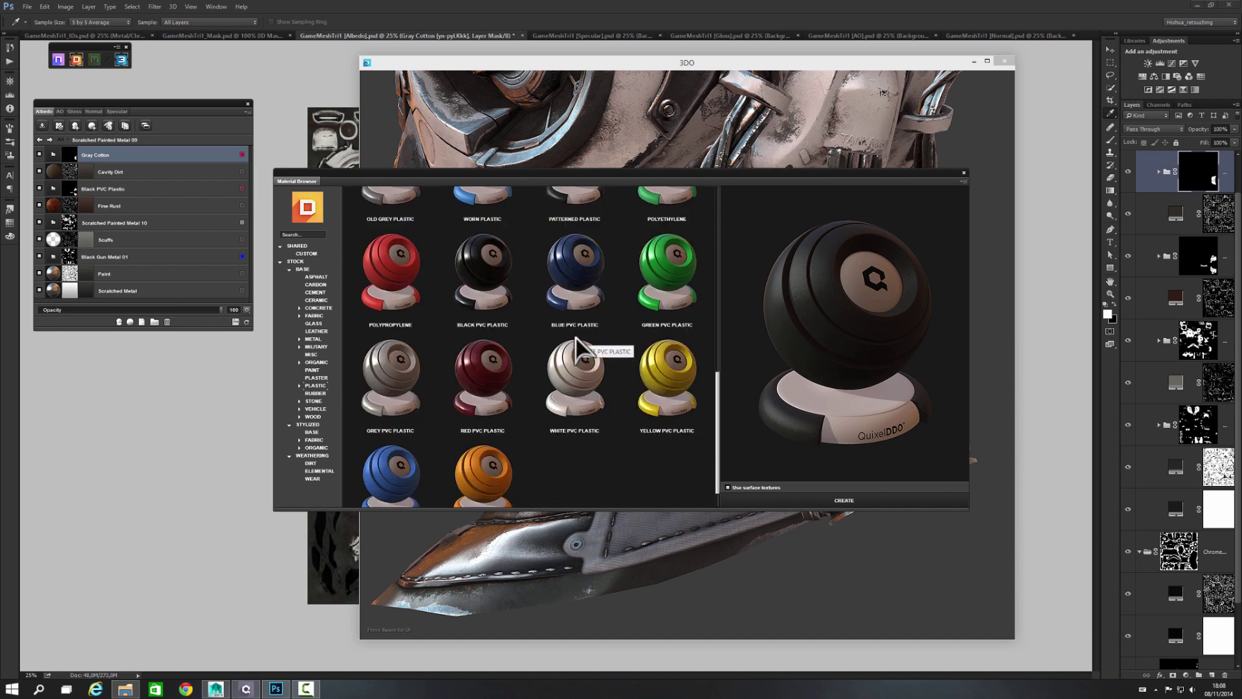
double_click(565, 372)
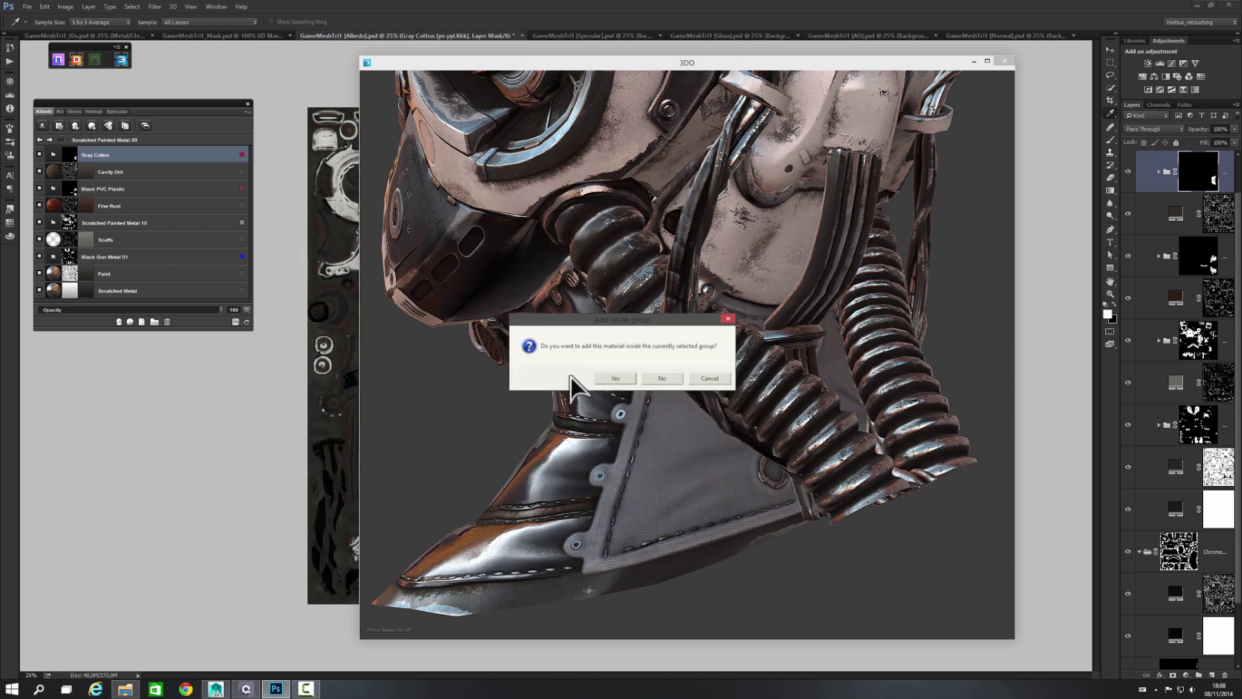
click(617, 374)
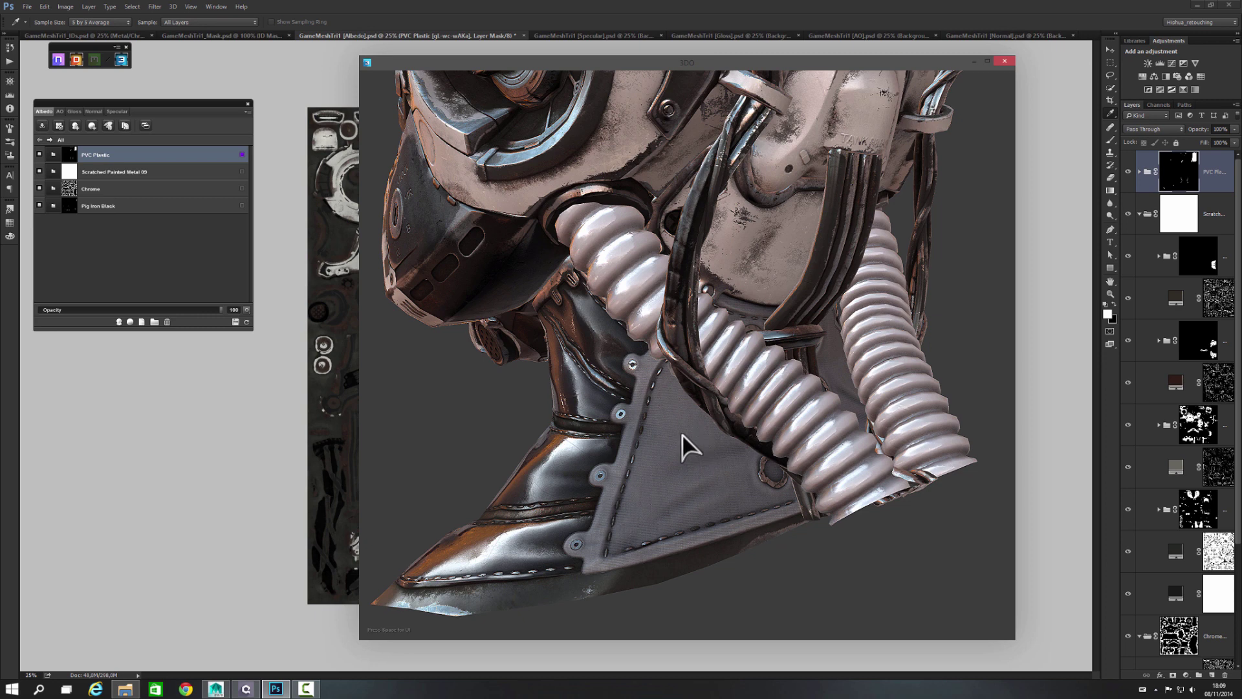
Add the stock Red PVC Plastic material to the dark indigo material ID region of the thin cables beside the hoses
scroll(682, 434, up, 2)
drag(705, 431, 672, 456)
key(i)
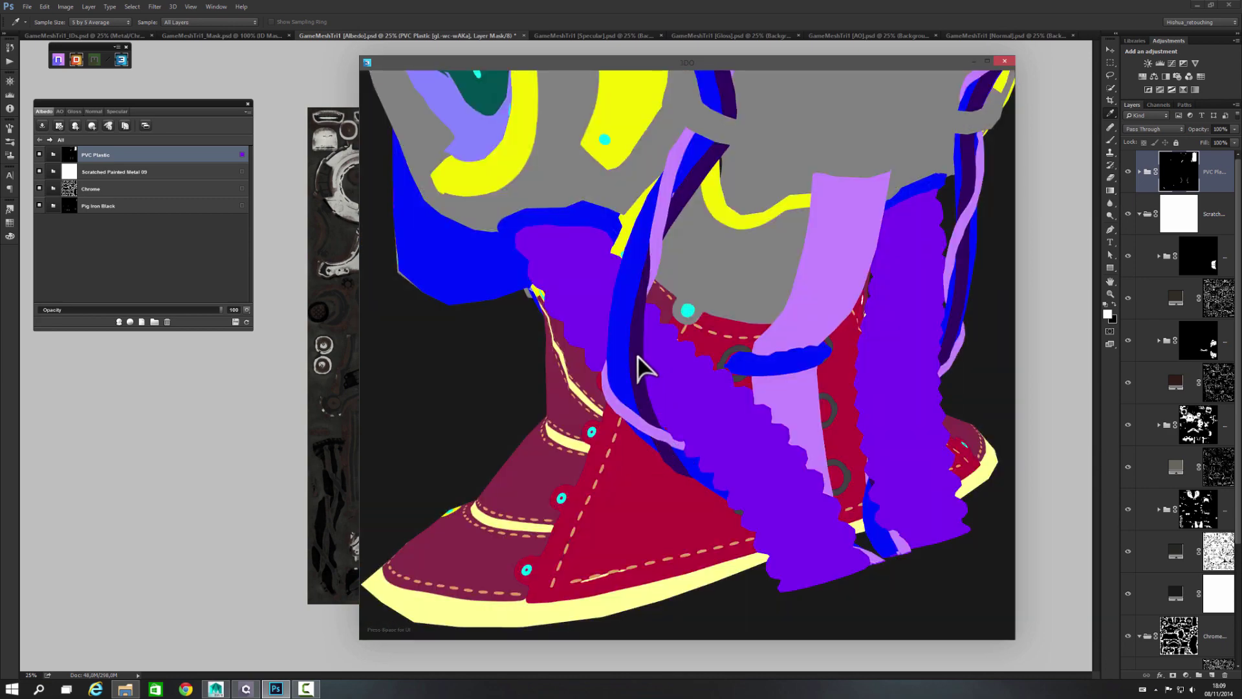
key(i)
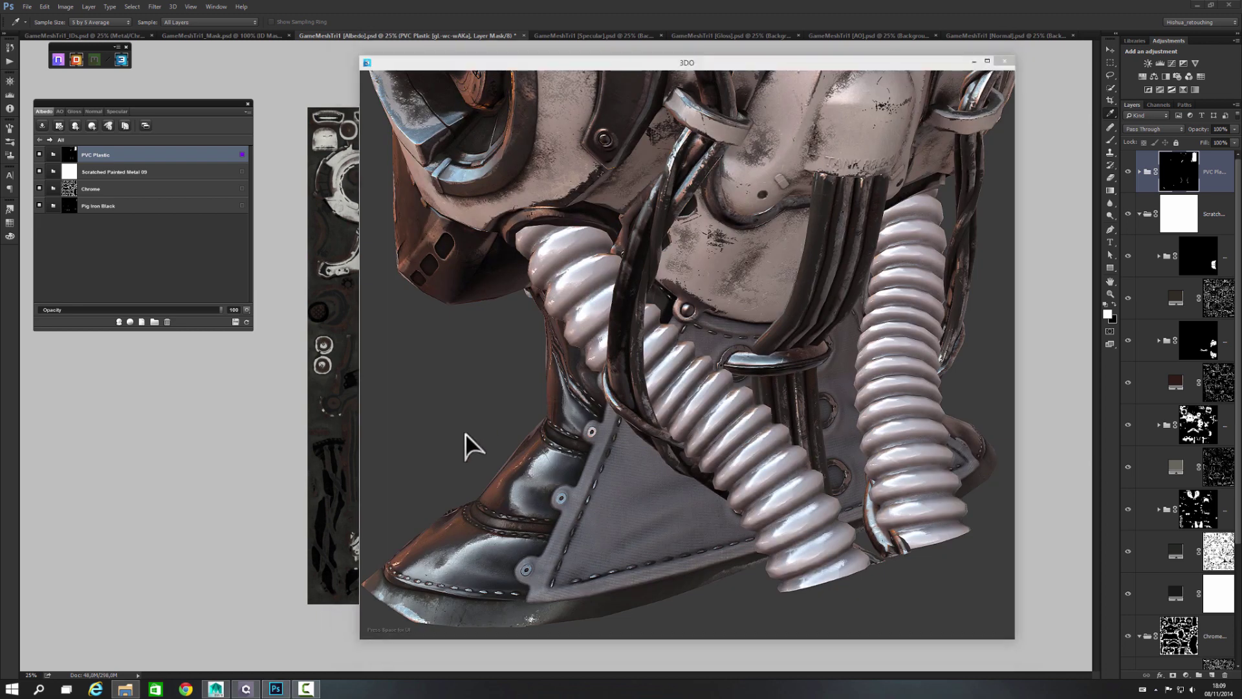
key(m)
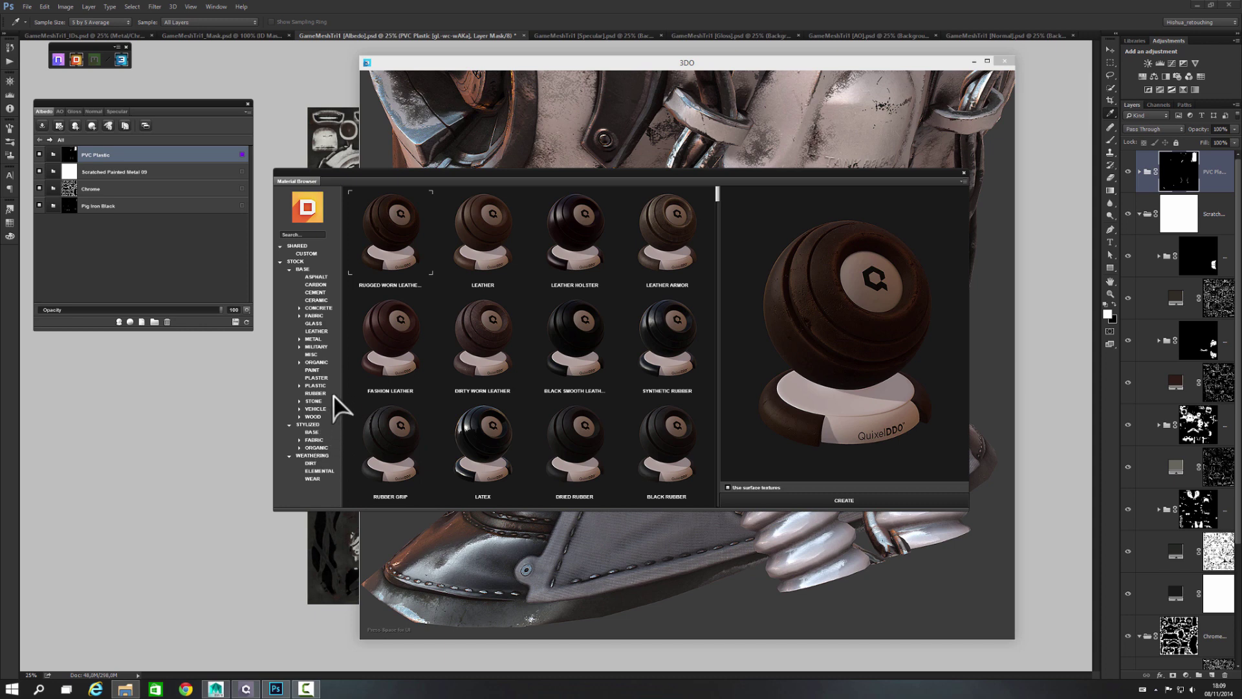
click(320, 386)
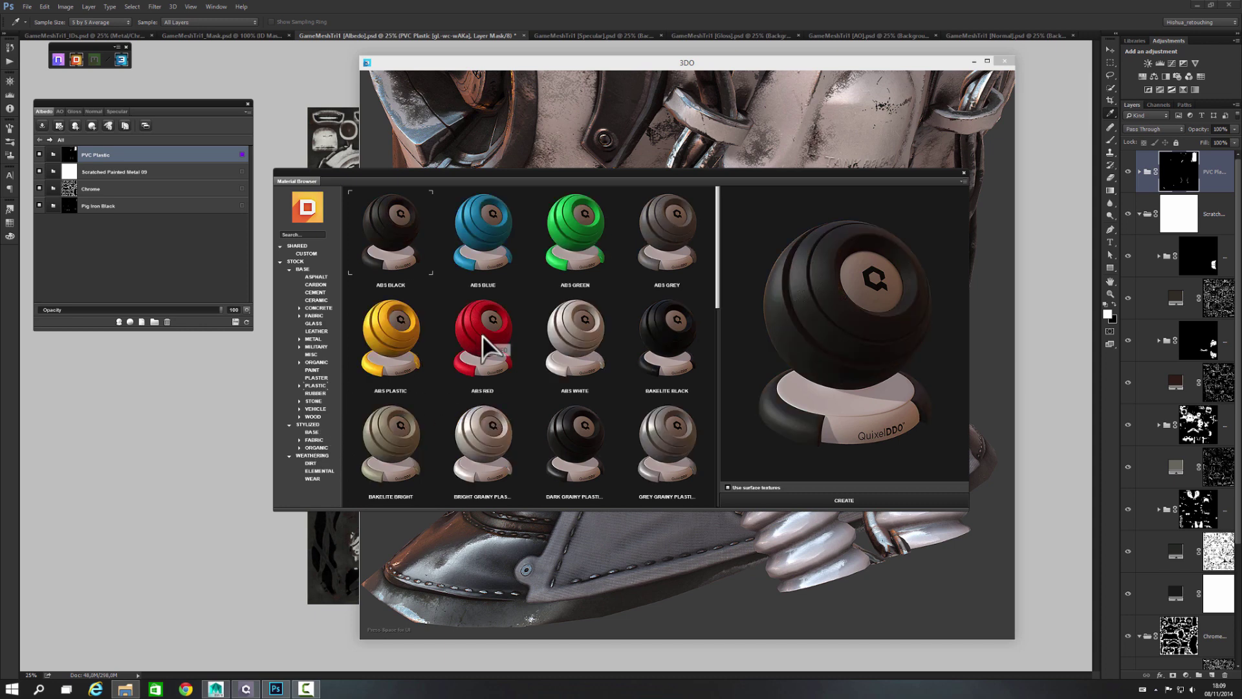
scroll(528, 378, down, 2)
scroll(527, 378, down, 6)
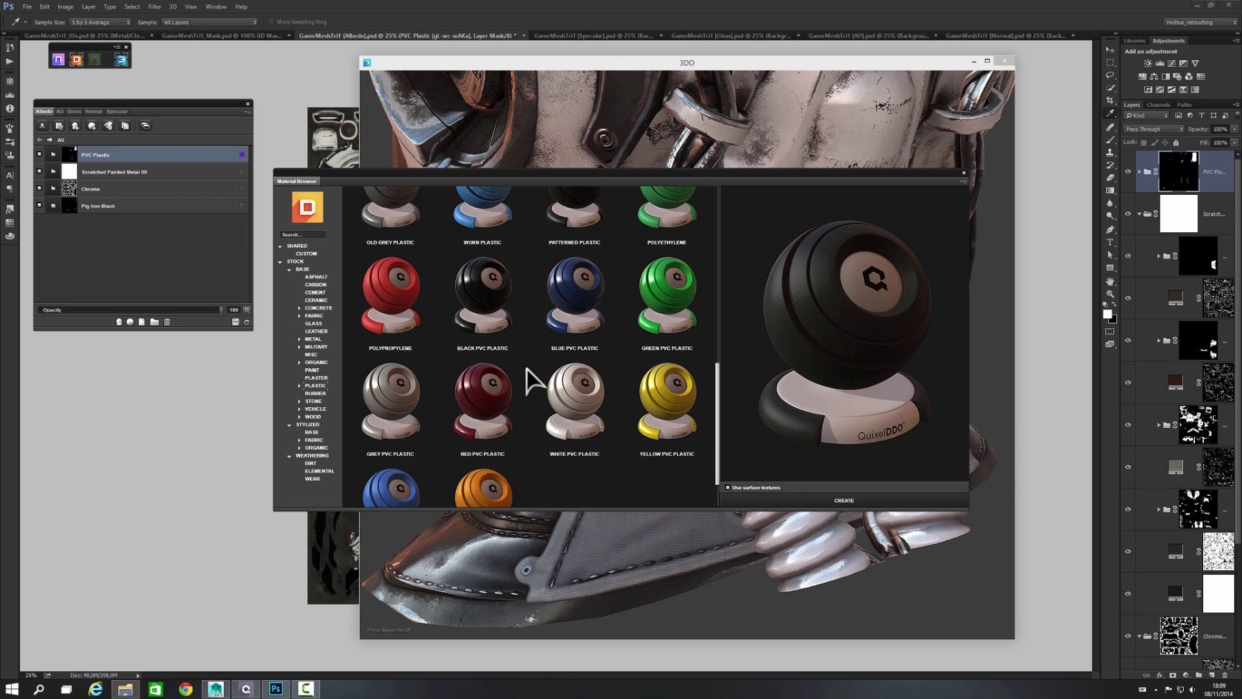
double_click(479, 338)
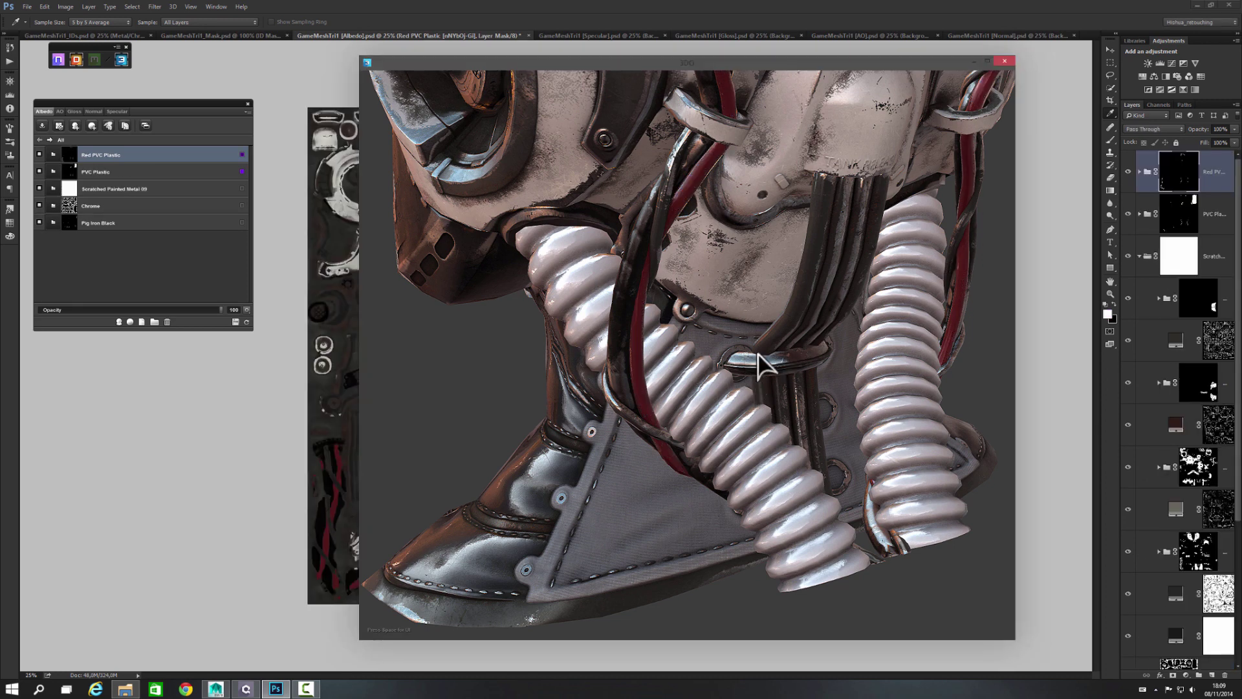
Add the stock Red PVC Plastic material to the light purple material ID region of the bundled cables between the neck hoses
scroll(754, 346, down, 3)
drag(754, 346, 848, 314)
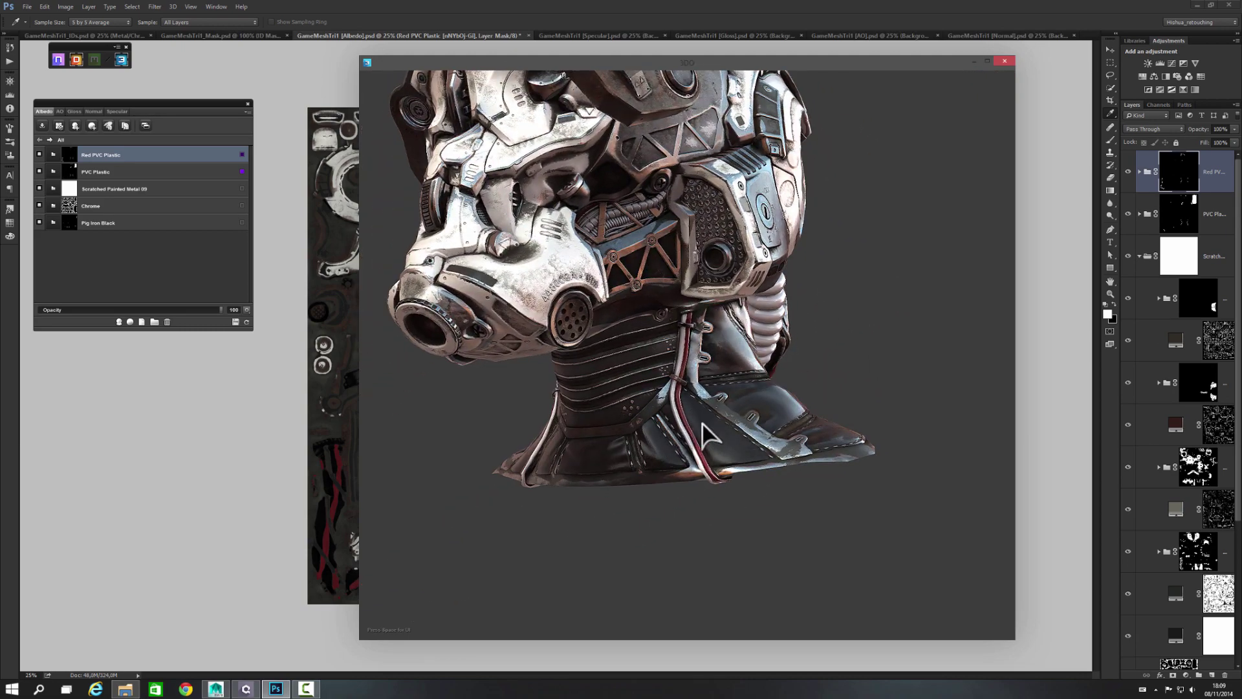
drag(703, 424, 549, 425)
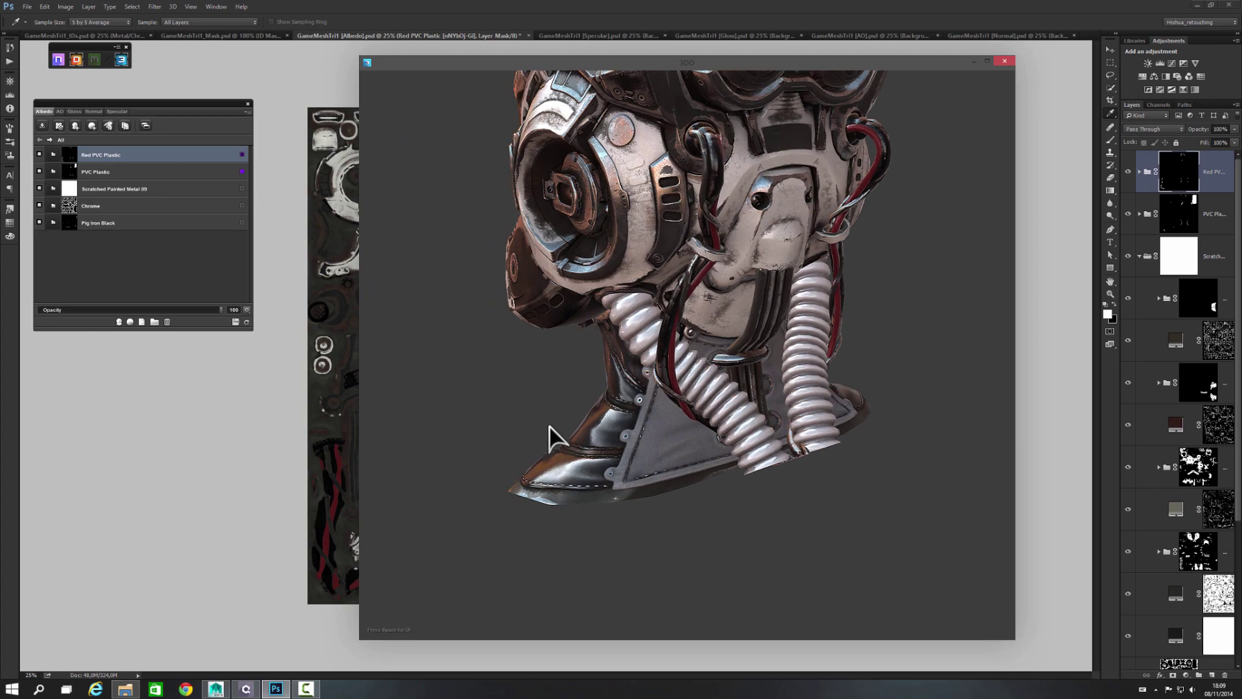
scroll(673, 411, down, 2)
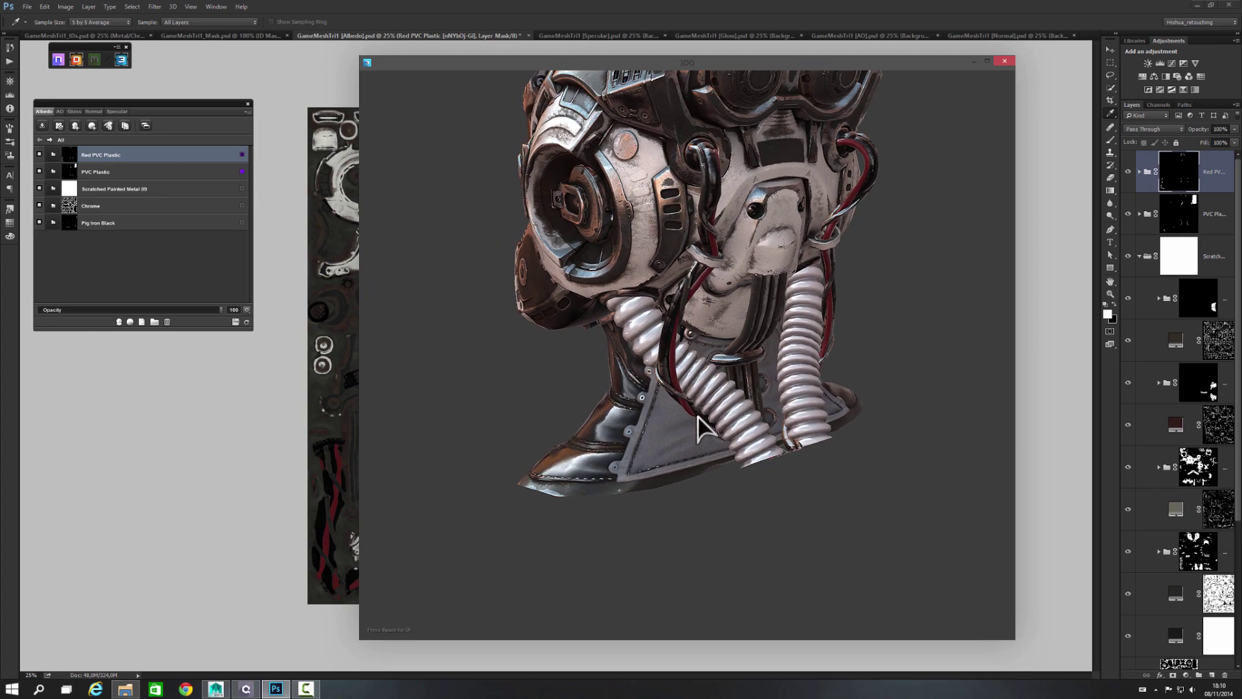
scroll(698, 416, down, 3)
scroll(698, 385, up, 5)
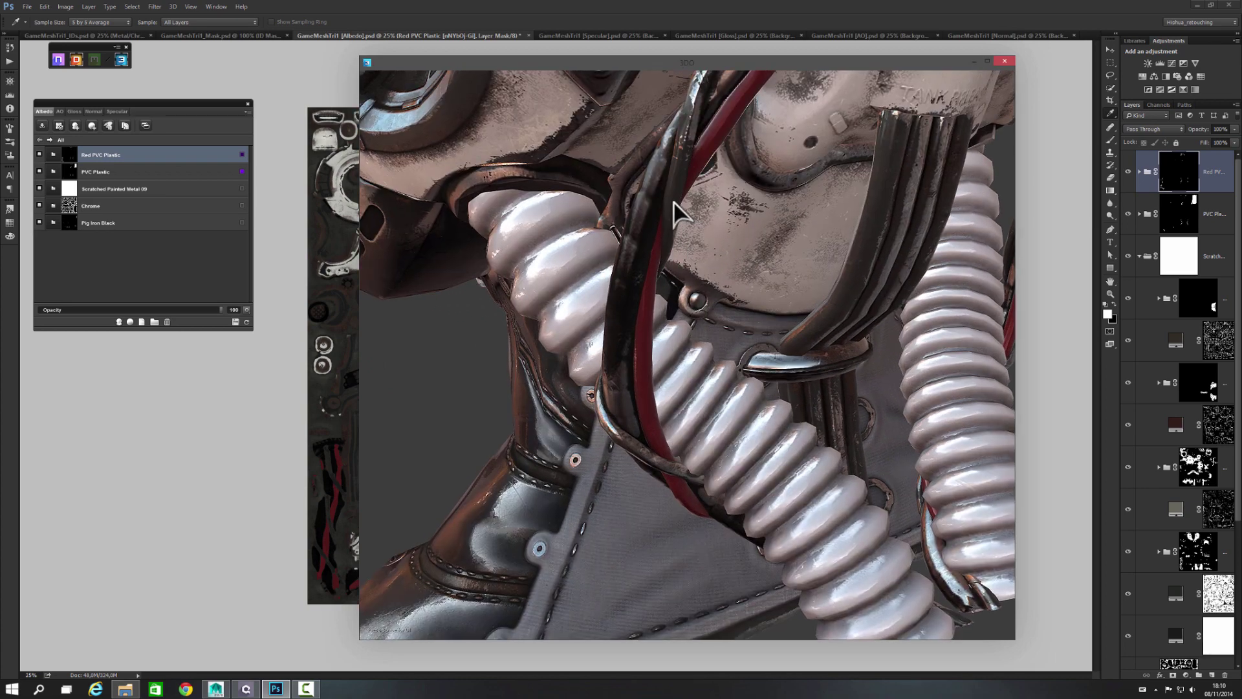
key(i)
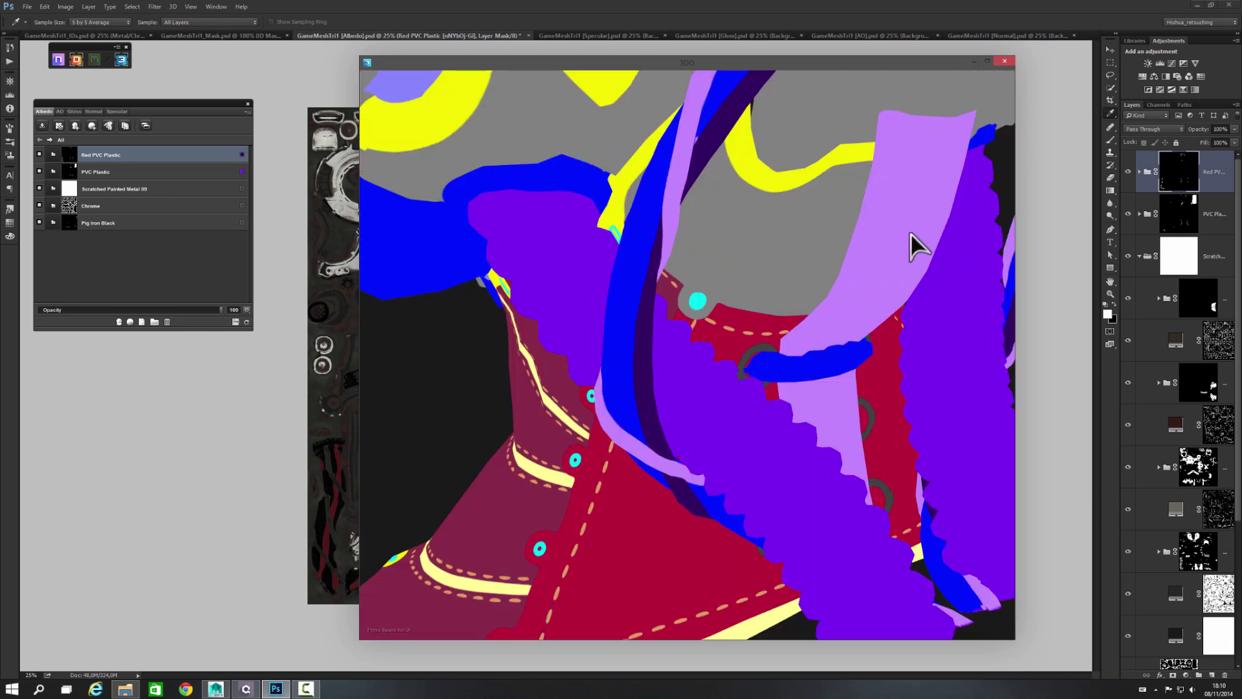
key(i)
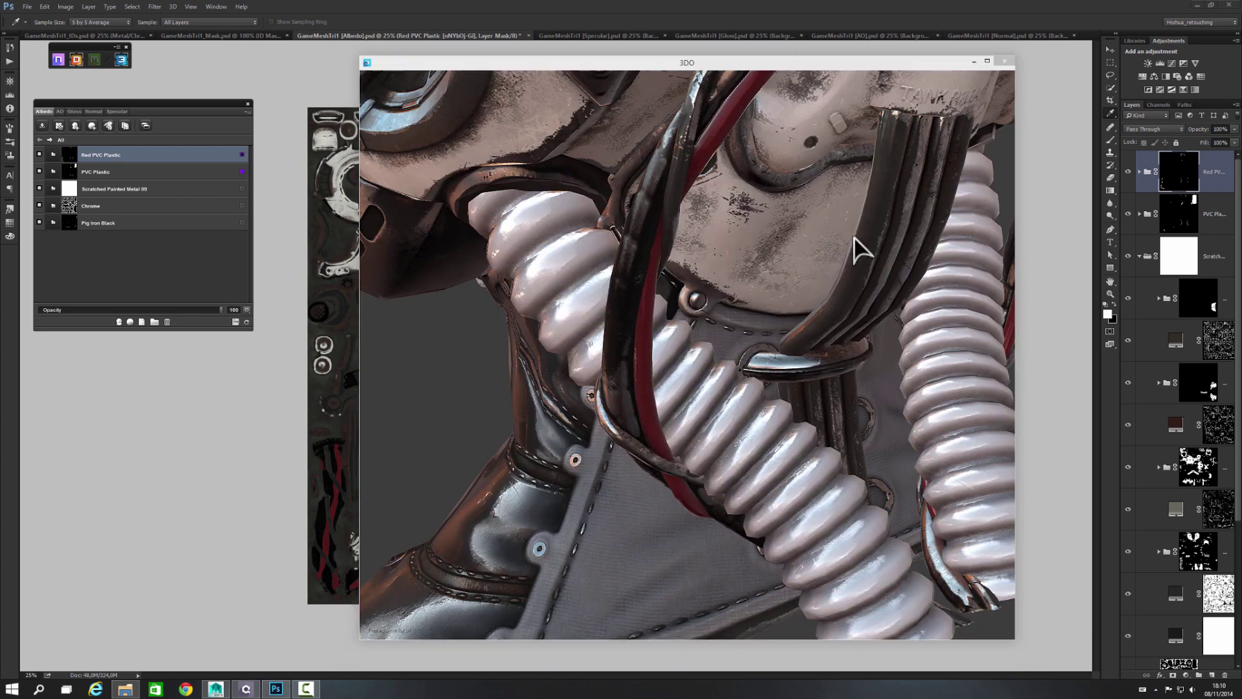
click(668, 333)
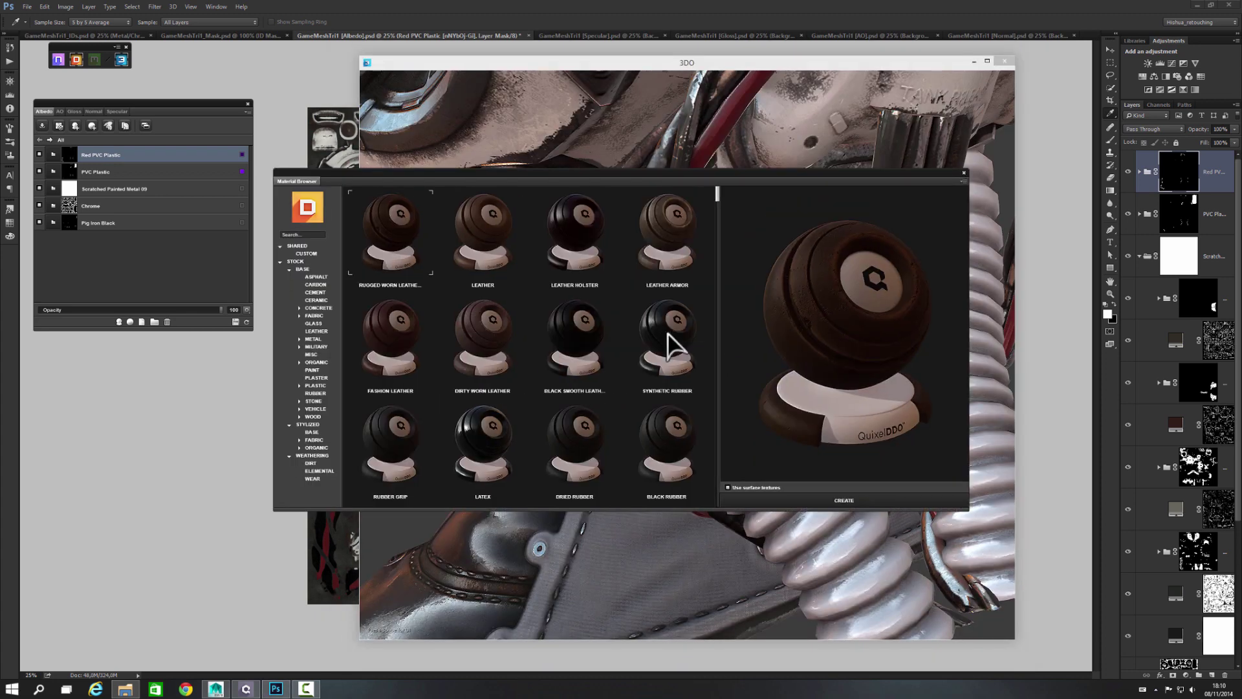
scroll(571, 326, down, 5)
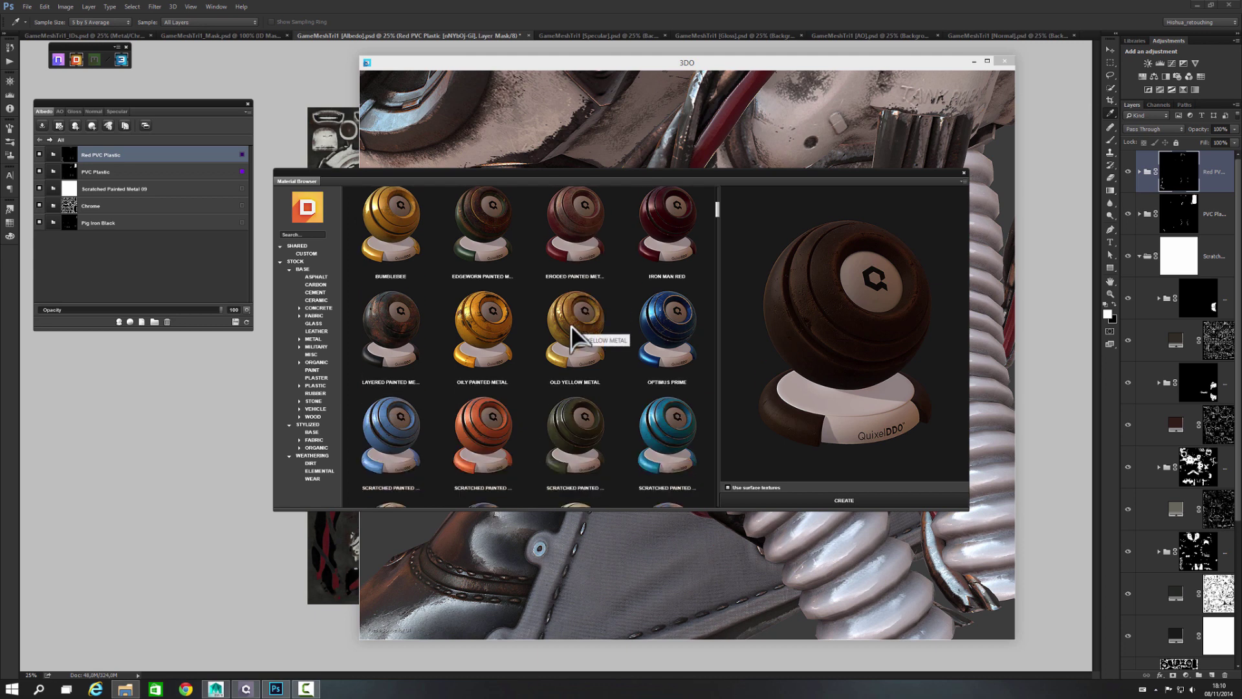
click(318, 387)
scroll(546, 363, down, 1)
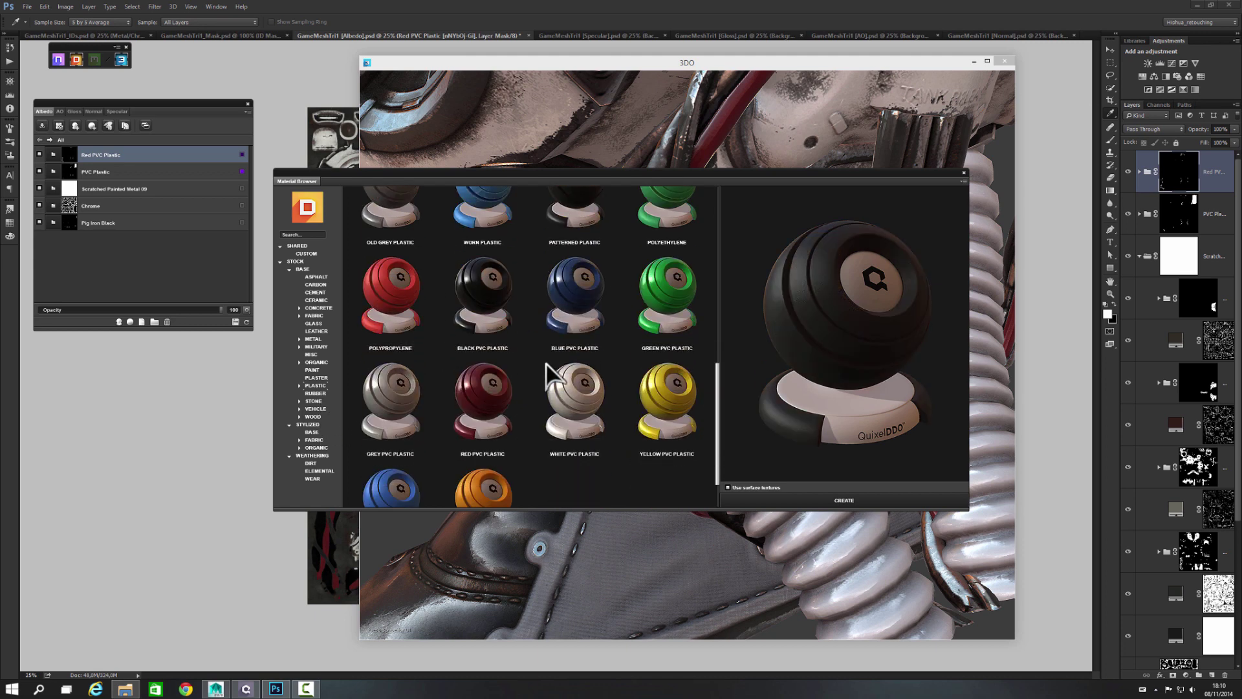
double_click(474, 405)
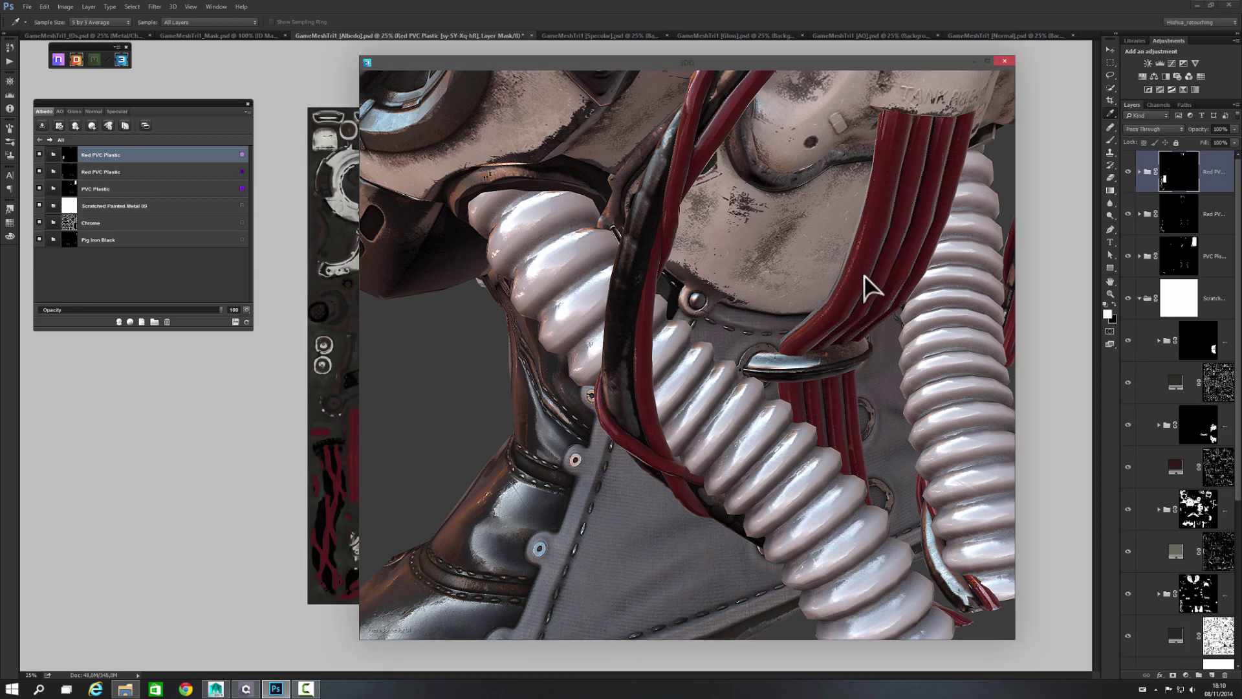
Change the base color of the newly added Red PVC Plastic material on the bundled cables to blue
double_click(55, 154)
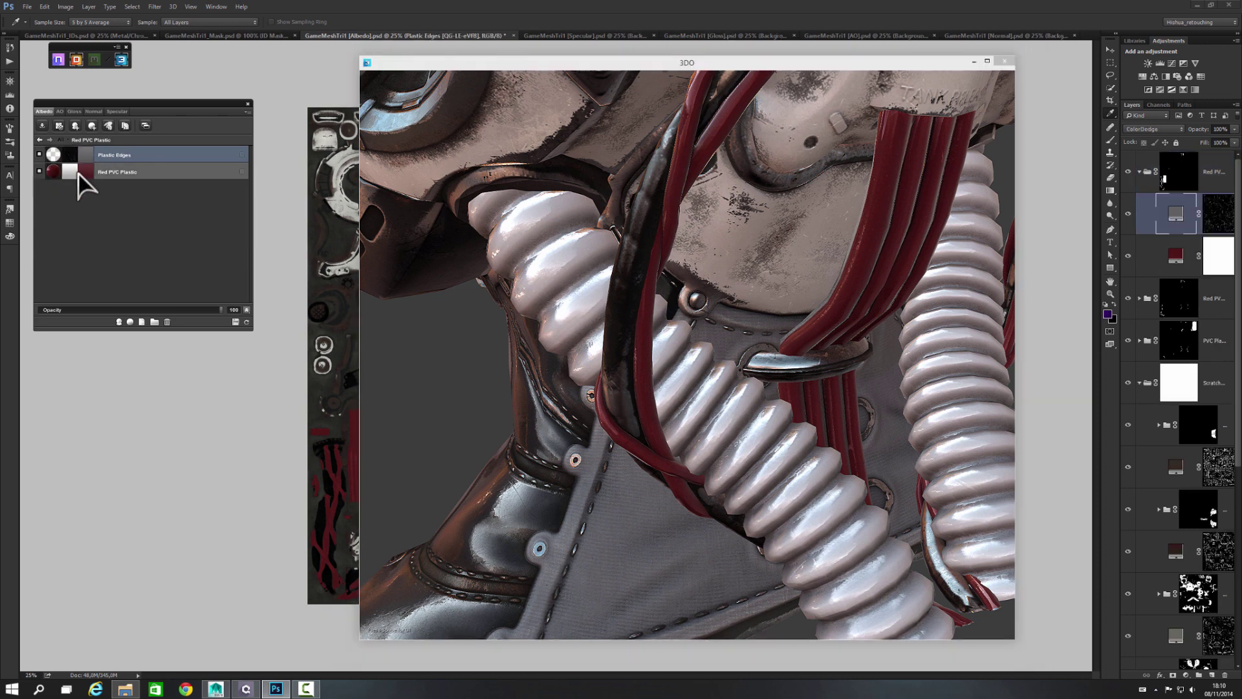
click(85, 171)
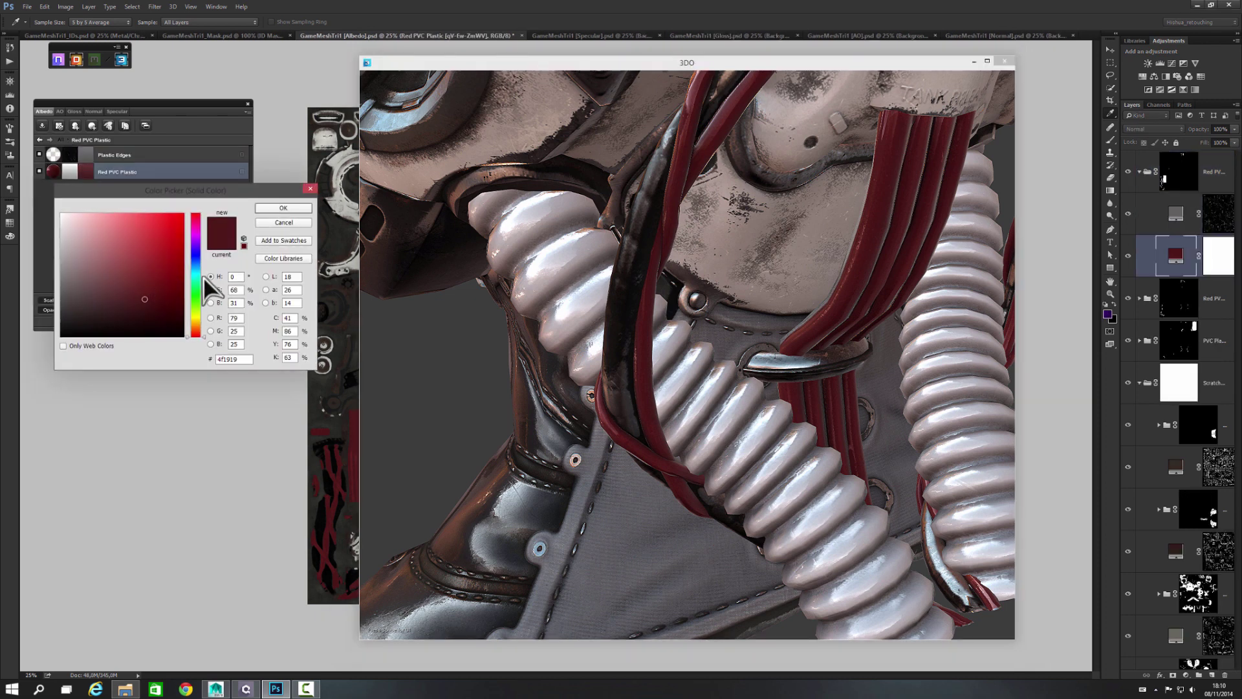
click(197, 265)
drag(197, 266, 175, 285)
click(281, 208)
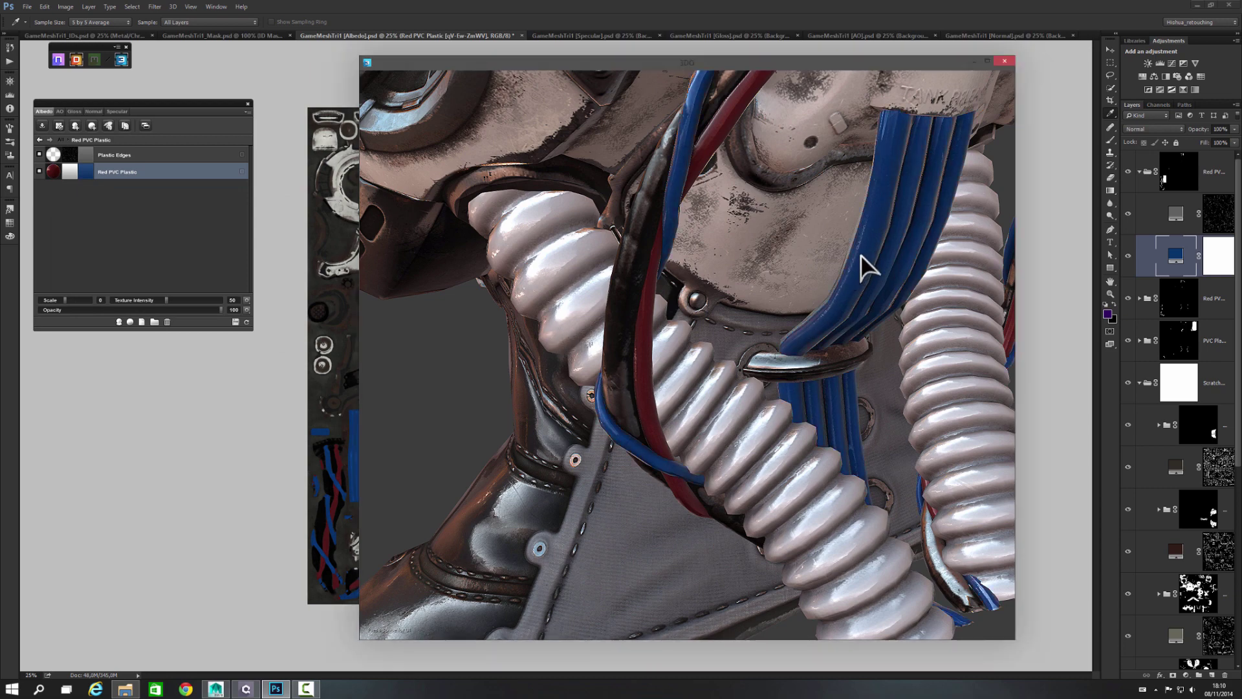
Show the 3DO render settings with the helmet's front side in view, enable SSAO, and increase its intensity and radius
scroll(708, 365, down, 5)
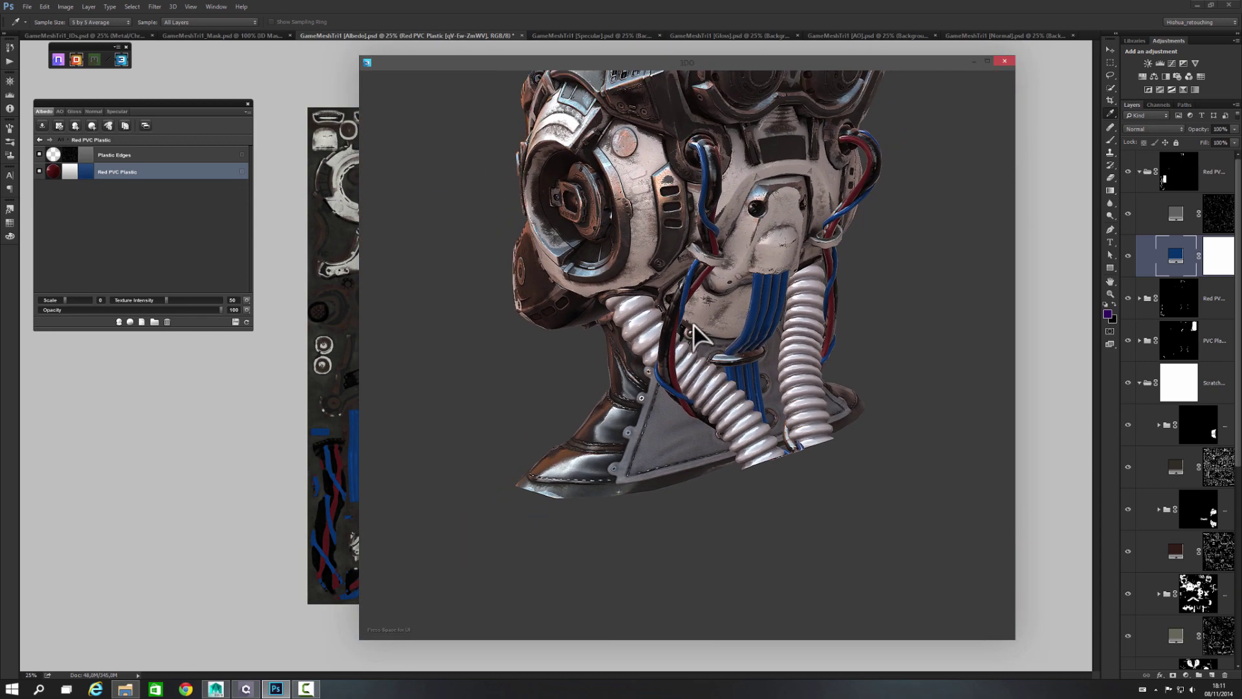
drag(693, 324, 561, 356)
scroll(640, 392, up, 3)
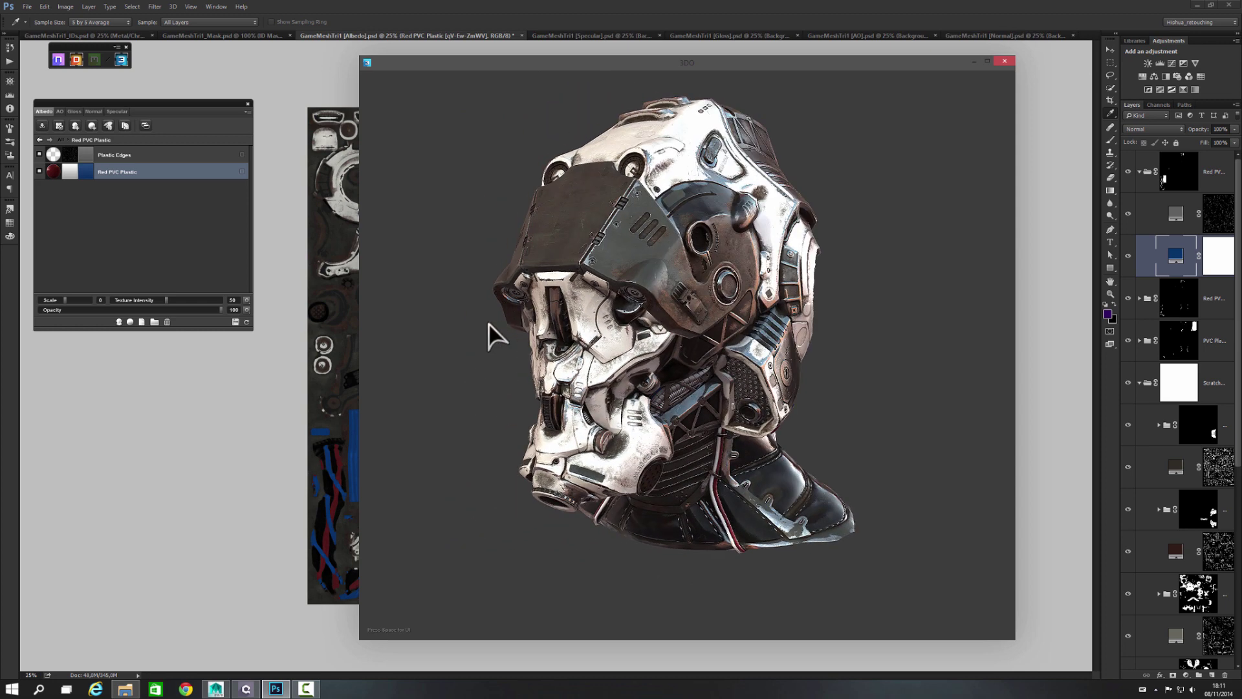
key(space)
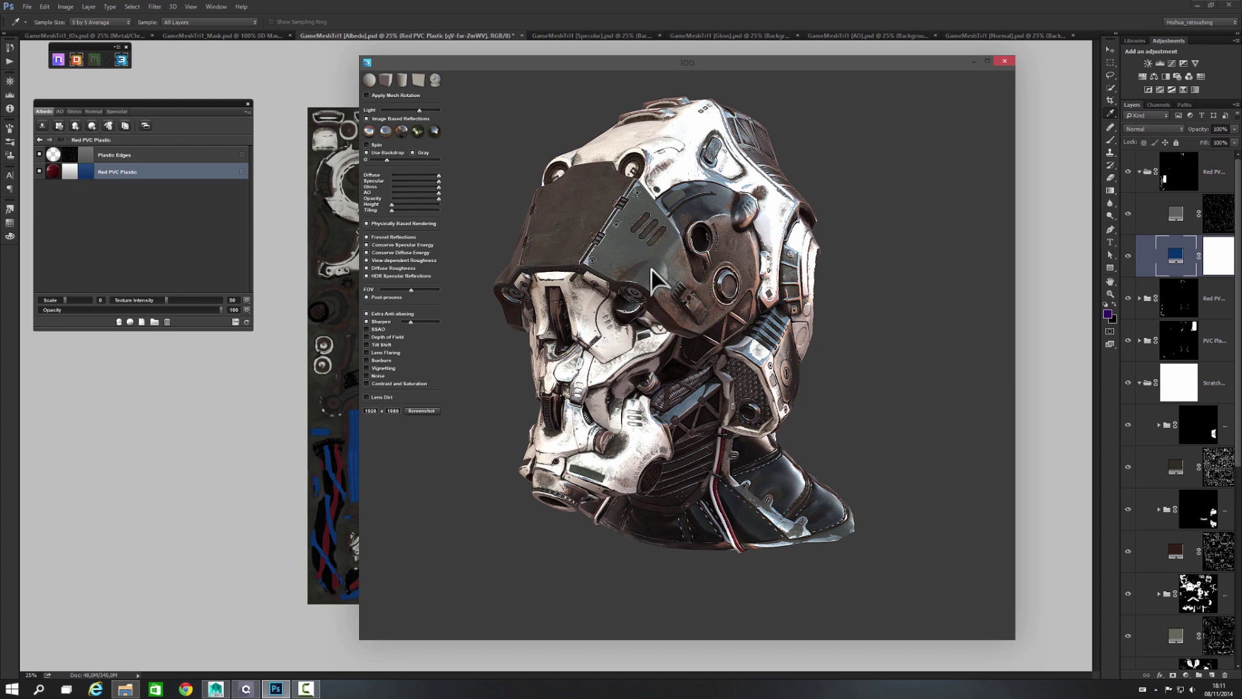
drag(582, 317, 640, 291)
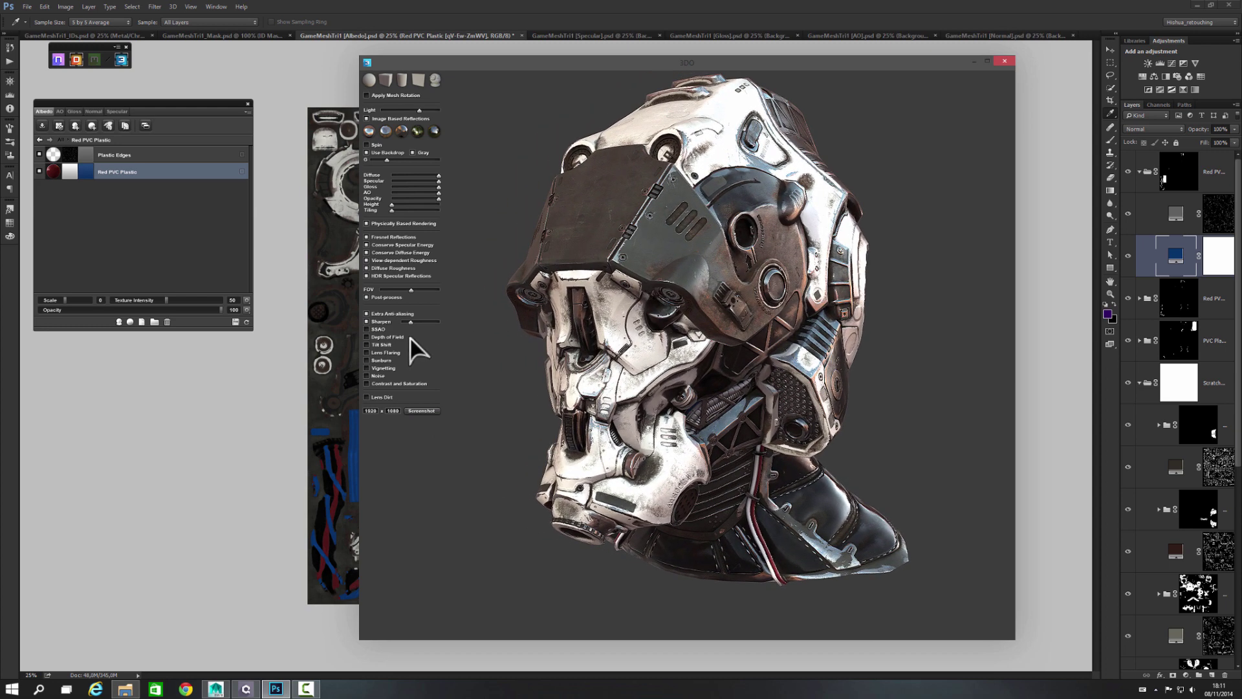
click(367, 330)
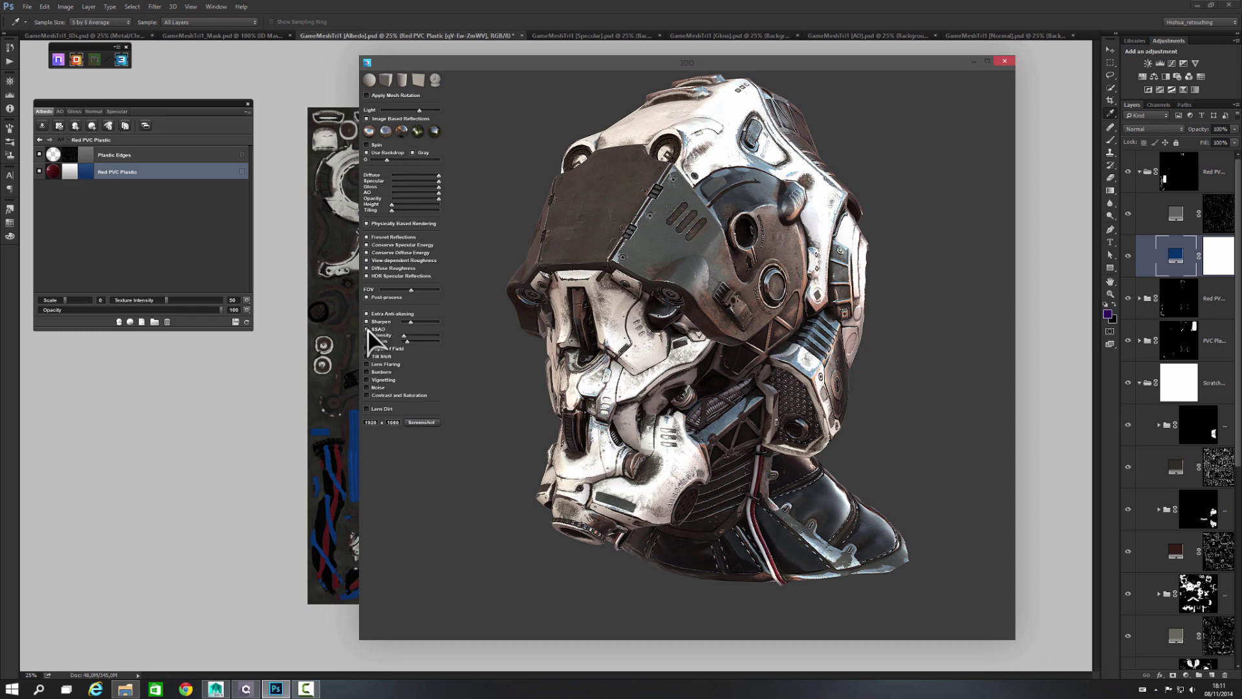
drag(405, 337, 413, 343)
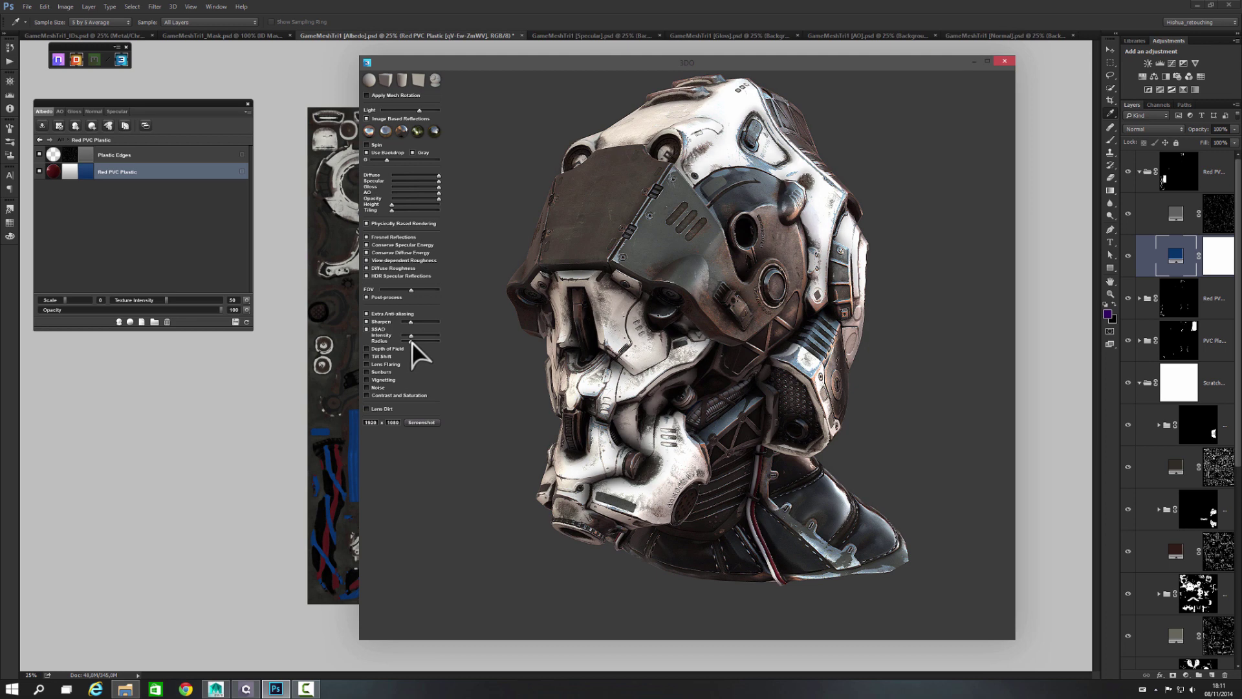
Enable Depth of Field in the helmet preview, lowering the aperture and raising the focal point slightly
click(367, 348)
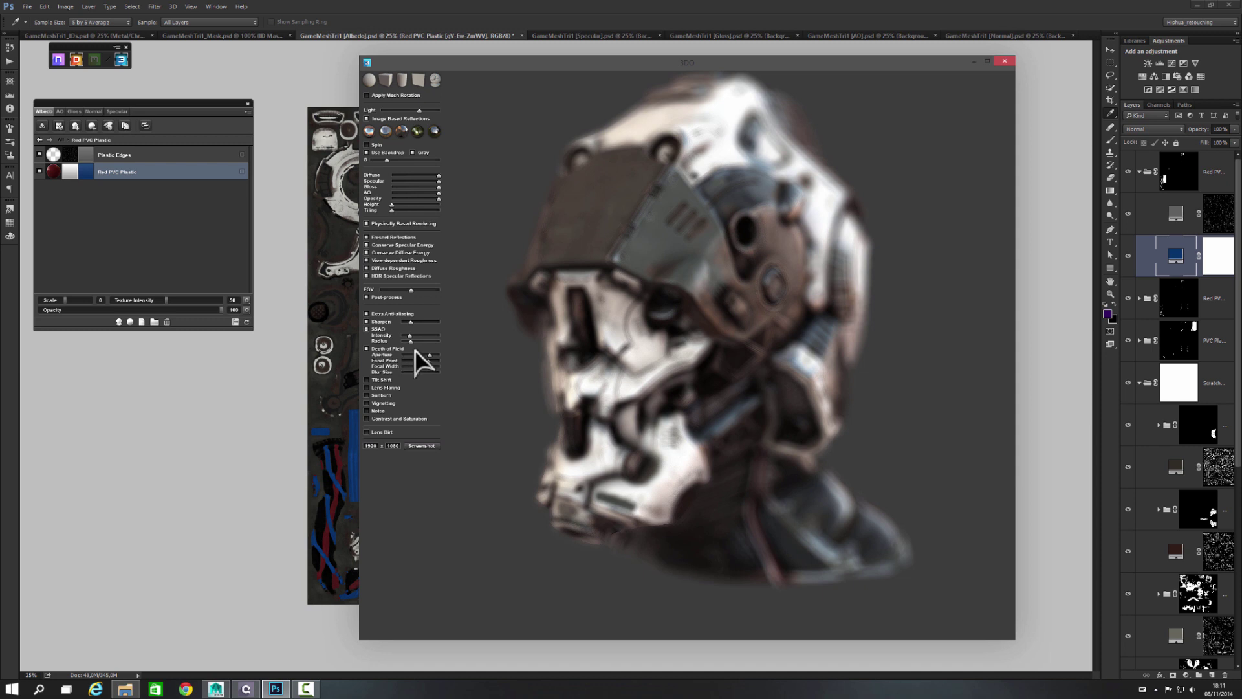
drag(429, 355, 411, 356)
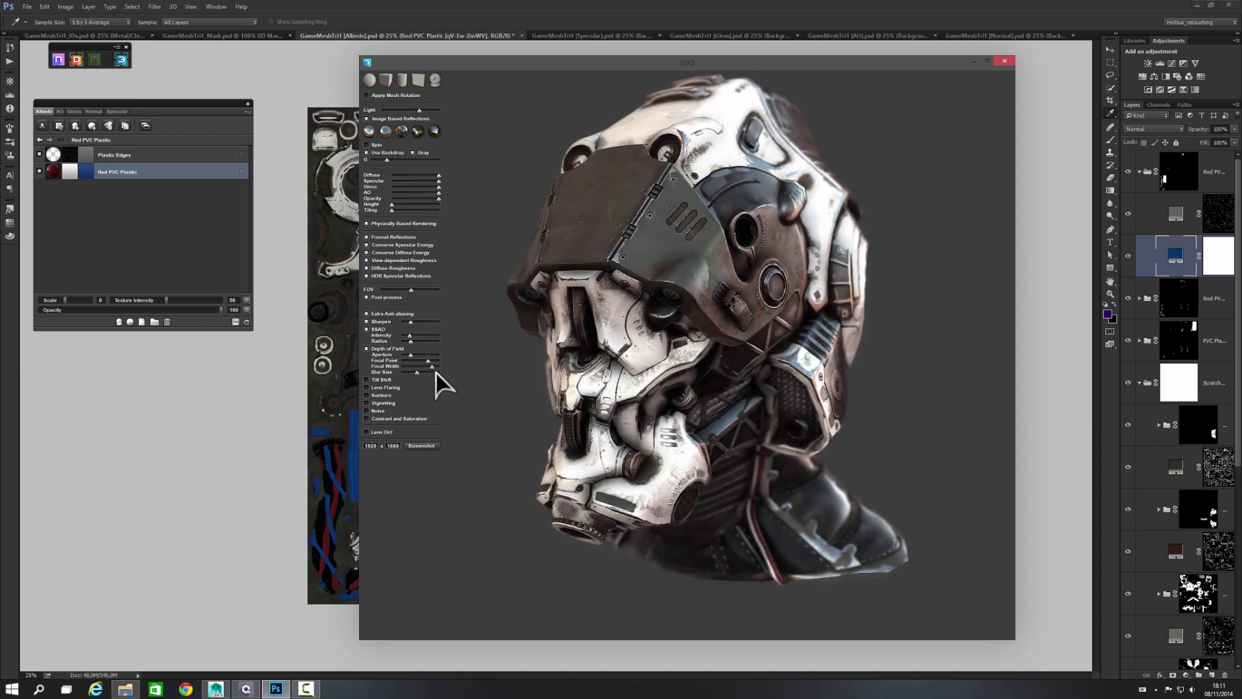
drag(426, 361, 431, 362)
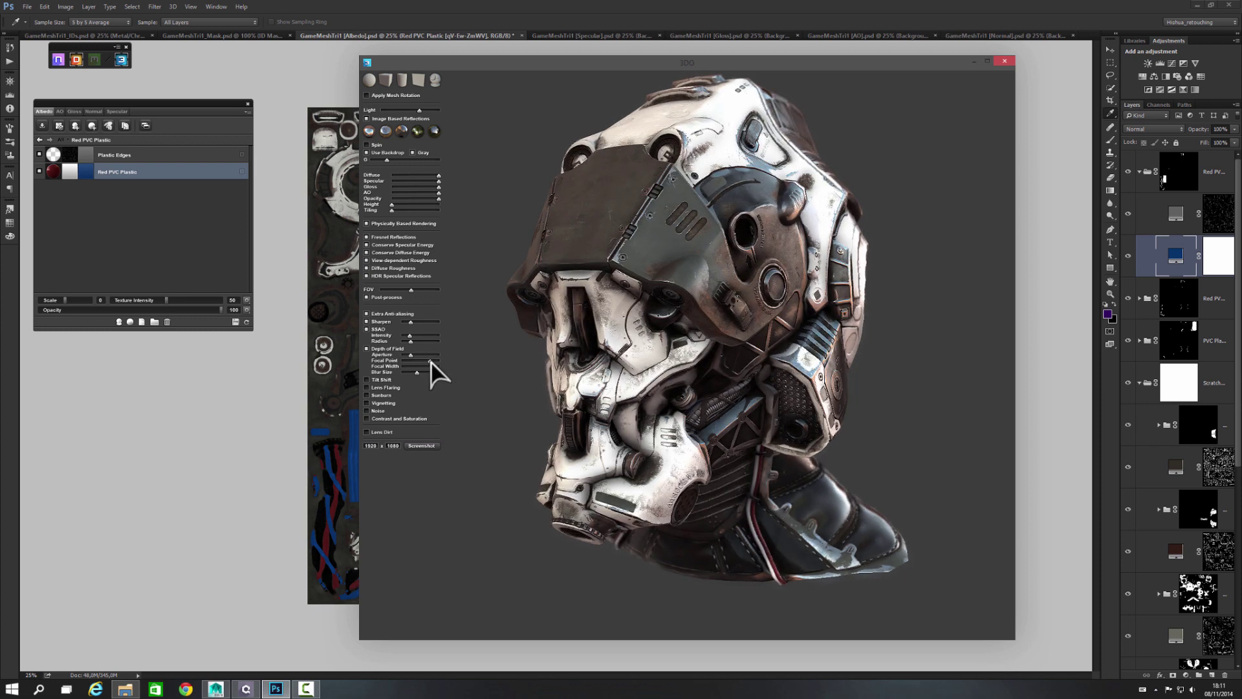
Try the Tilt Shift effect and examine the helmet from both sides with the post-process effects applied
click(367, 380)
drag(685, 367, 722, 369)
scroll(763, 402, up, 2)
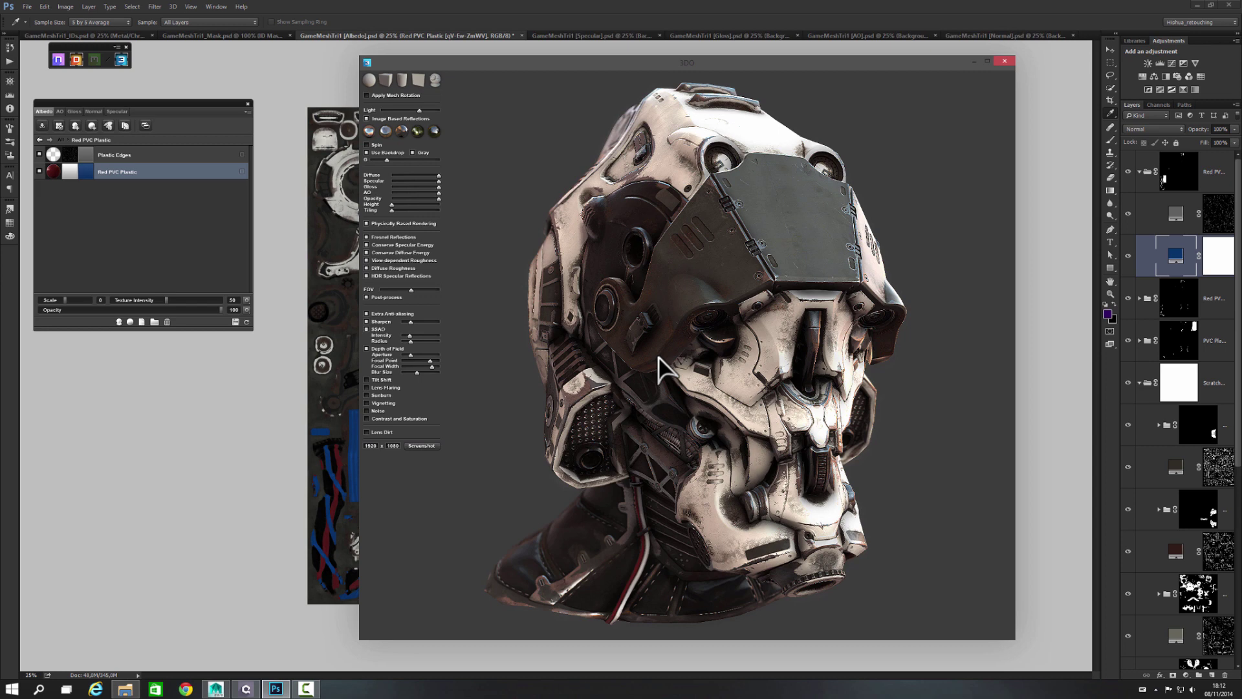
drag(769, 353, 608, 342)
drag(718, 356, 786, 350)
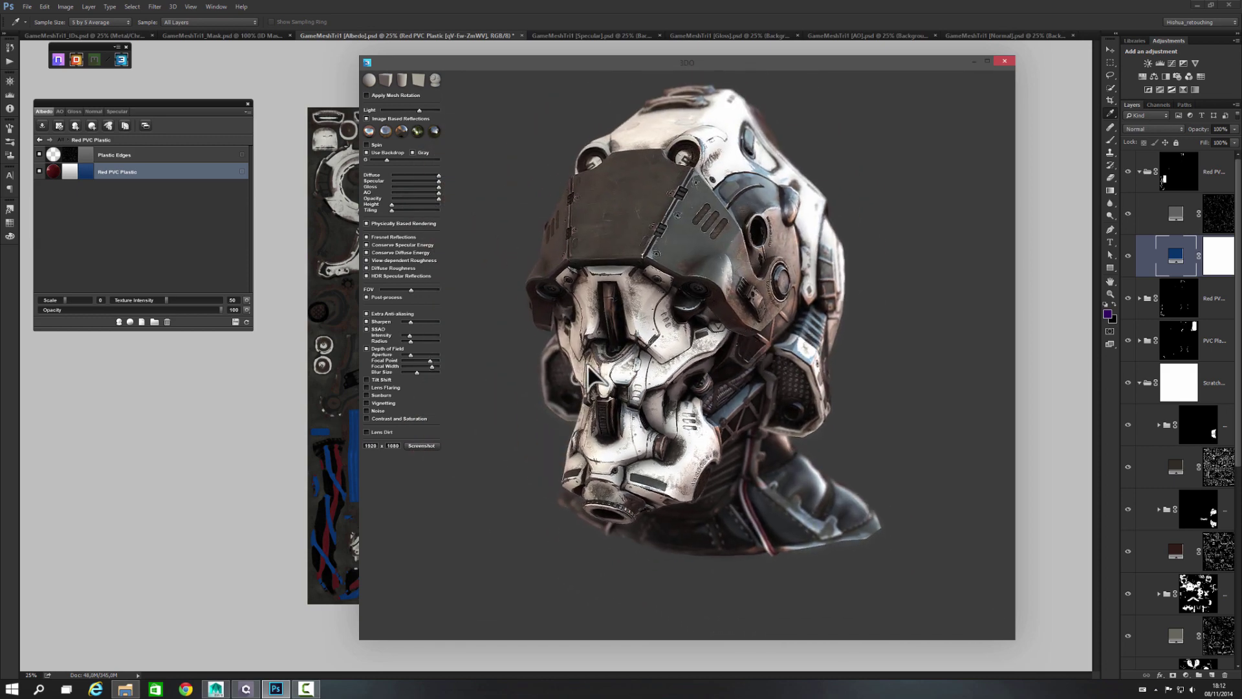
Disable SSAO and Depth of Field in the preview and turn the helmet to face the front
click(367, 330)
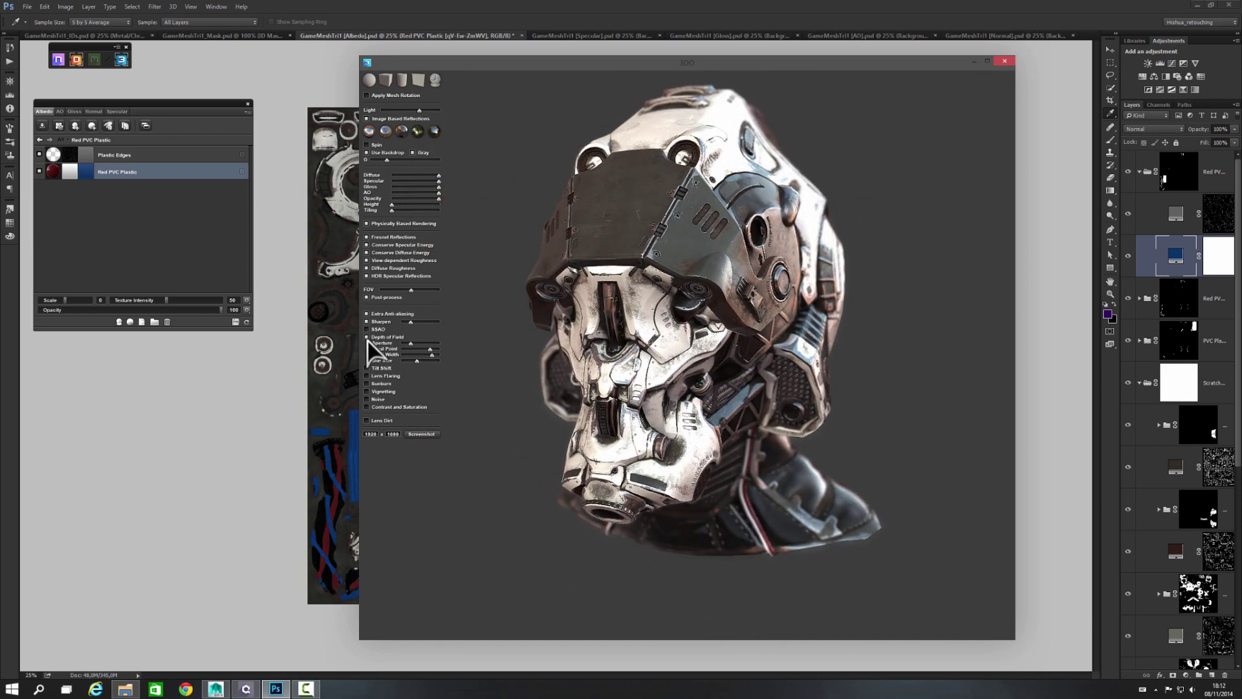
click(367, 337)
drag(876, 361, 570, 392)
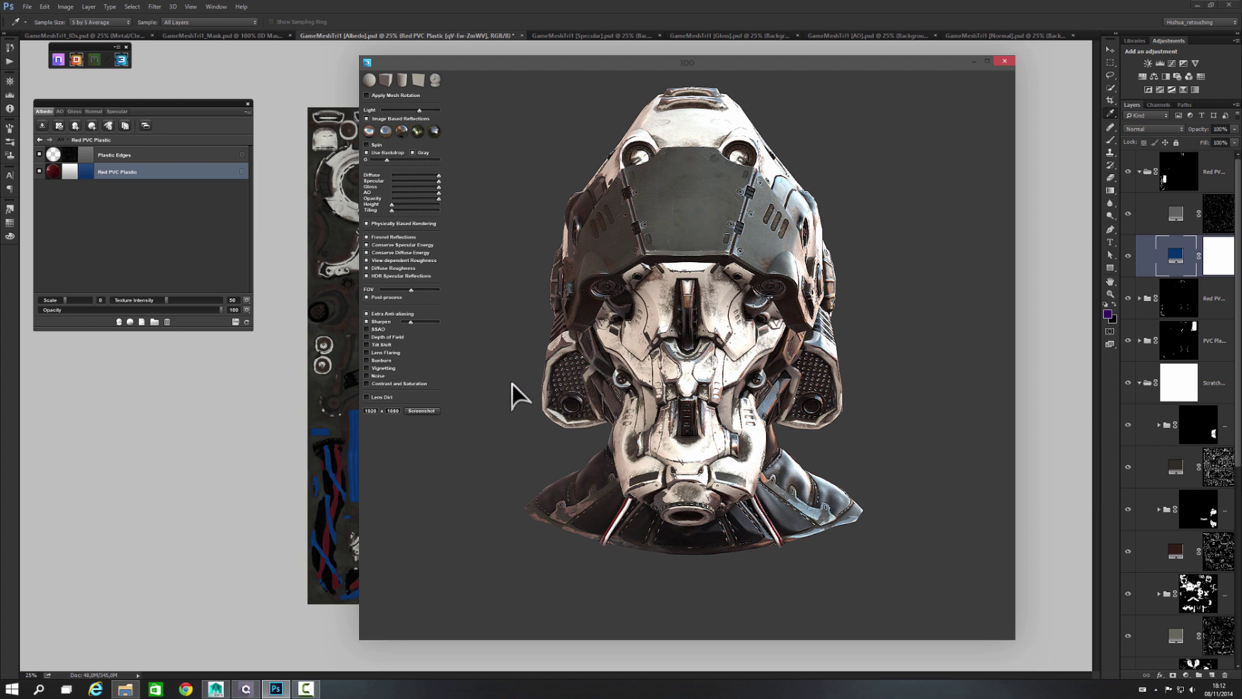
click(306, 689)
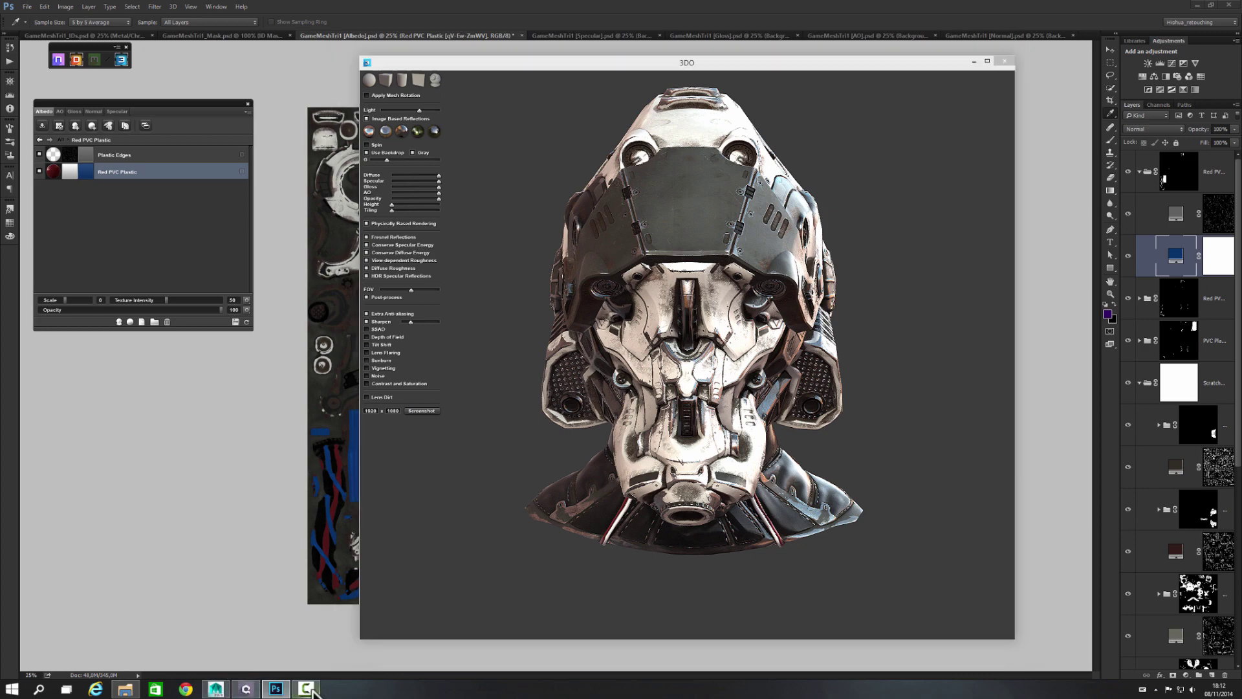